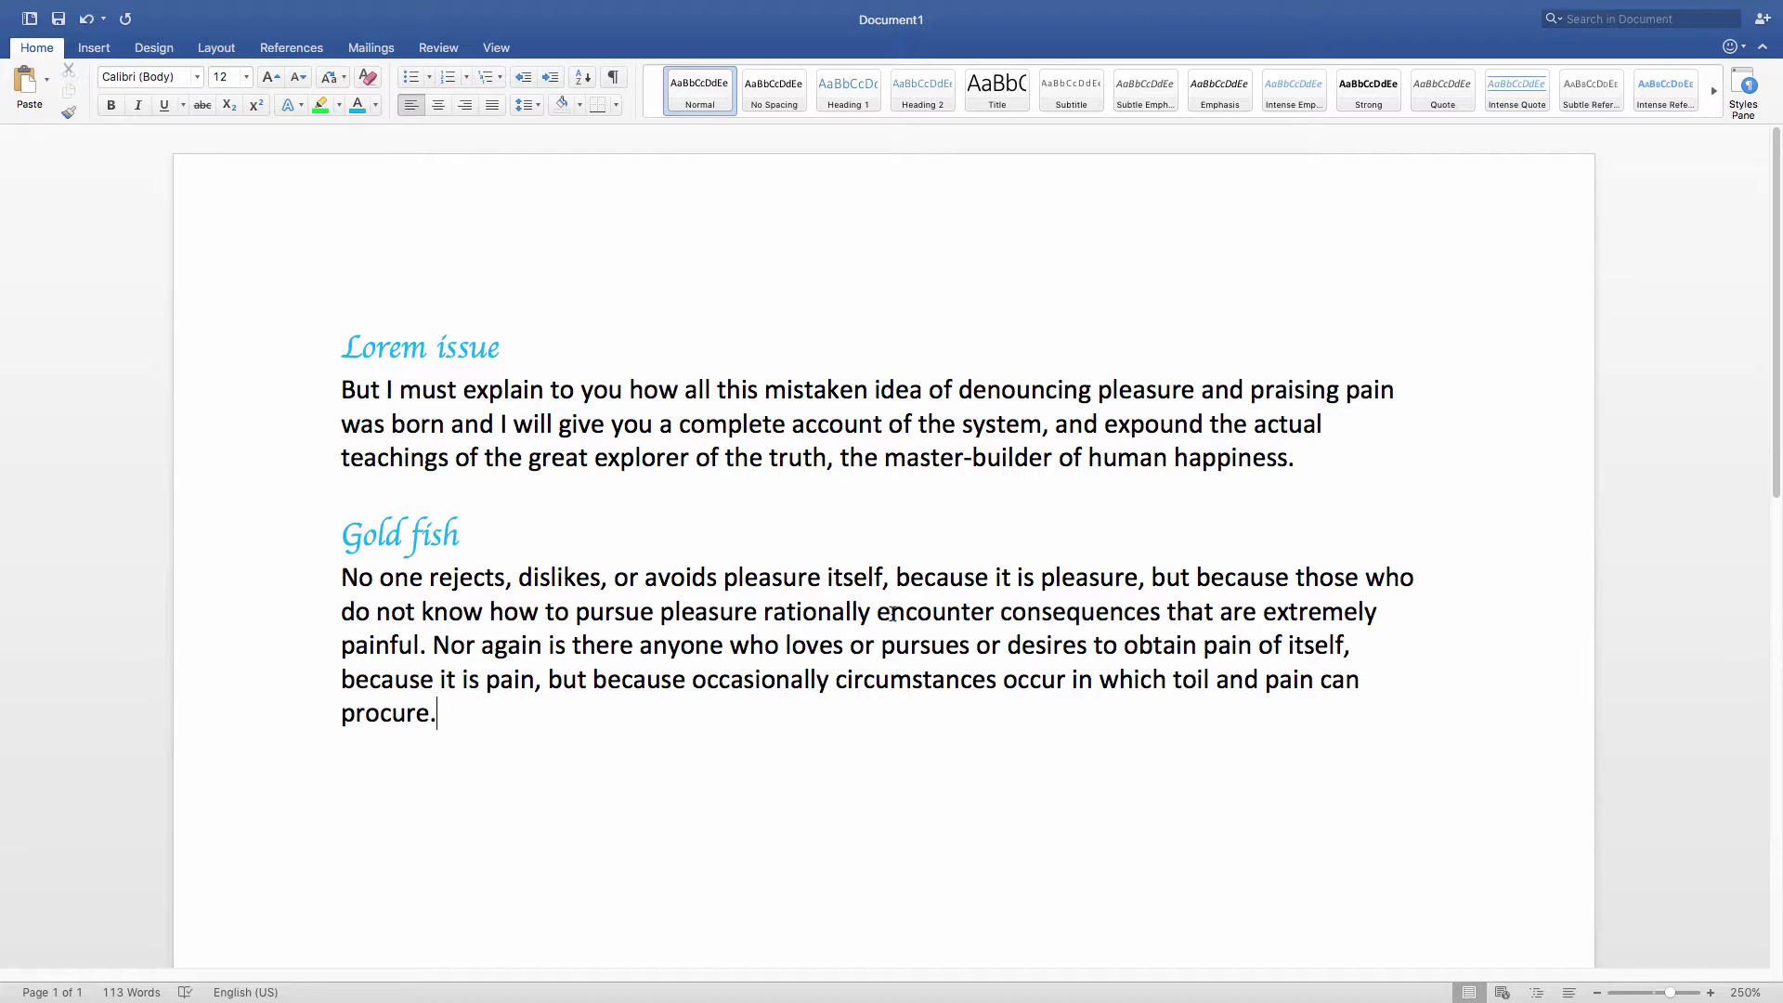
# Select the Lorem issue heading together with its paragraph
pyautogui.click(547, 341)
pyautogui.moveTo(564, 720); pyautogui.dragTo(319, 466)
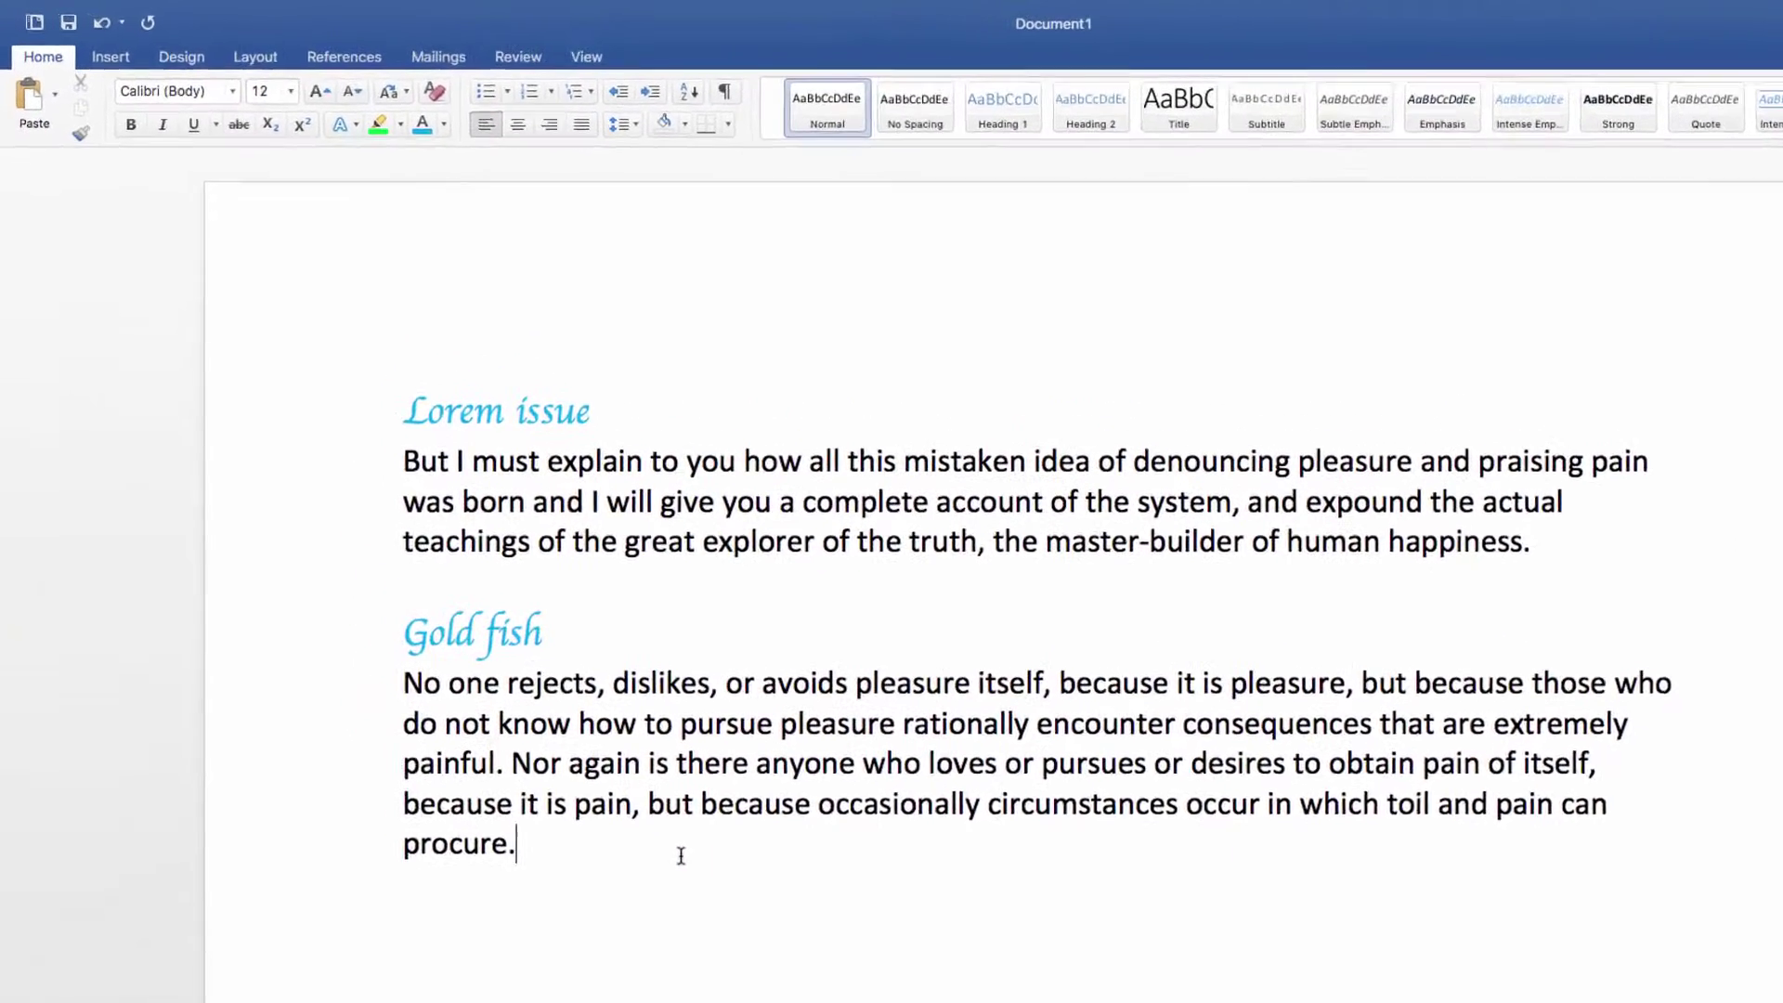
pyautogui.moveTo(400, 582); pyautogui.dragTo(823, 872)
pyautogui.click(508, 507)
pyautogui.click(824, 872)
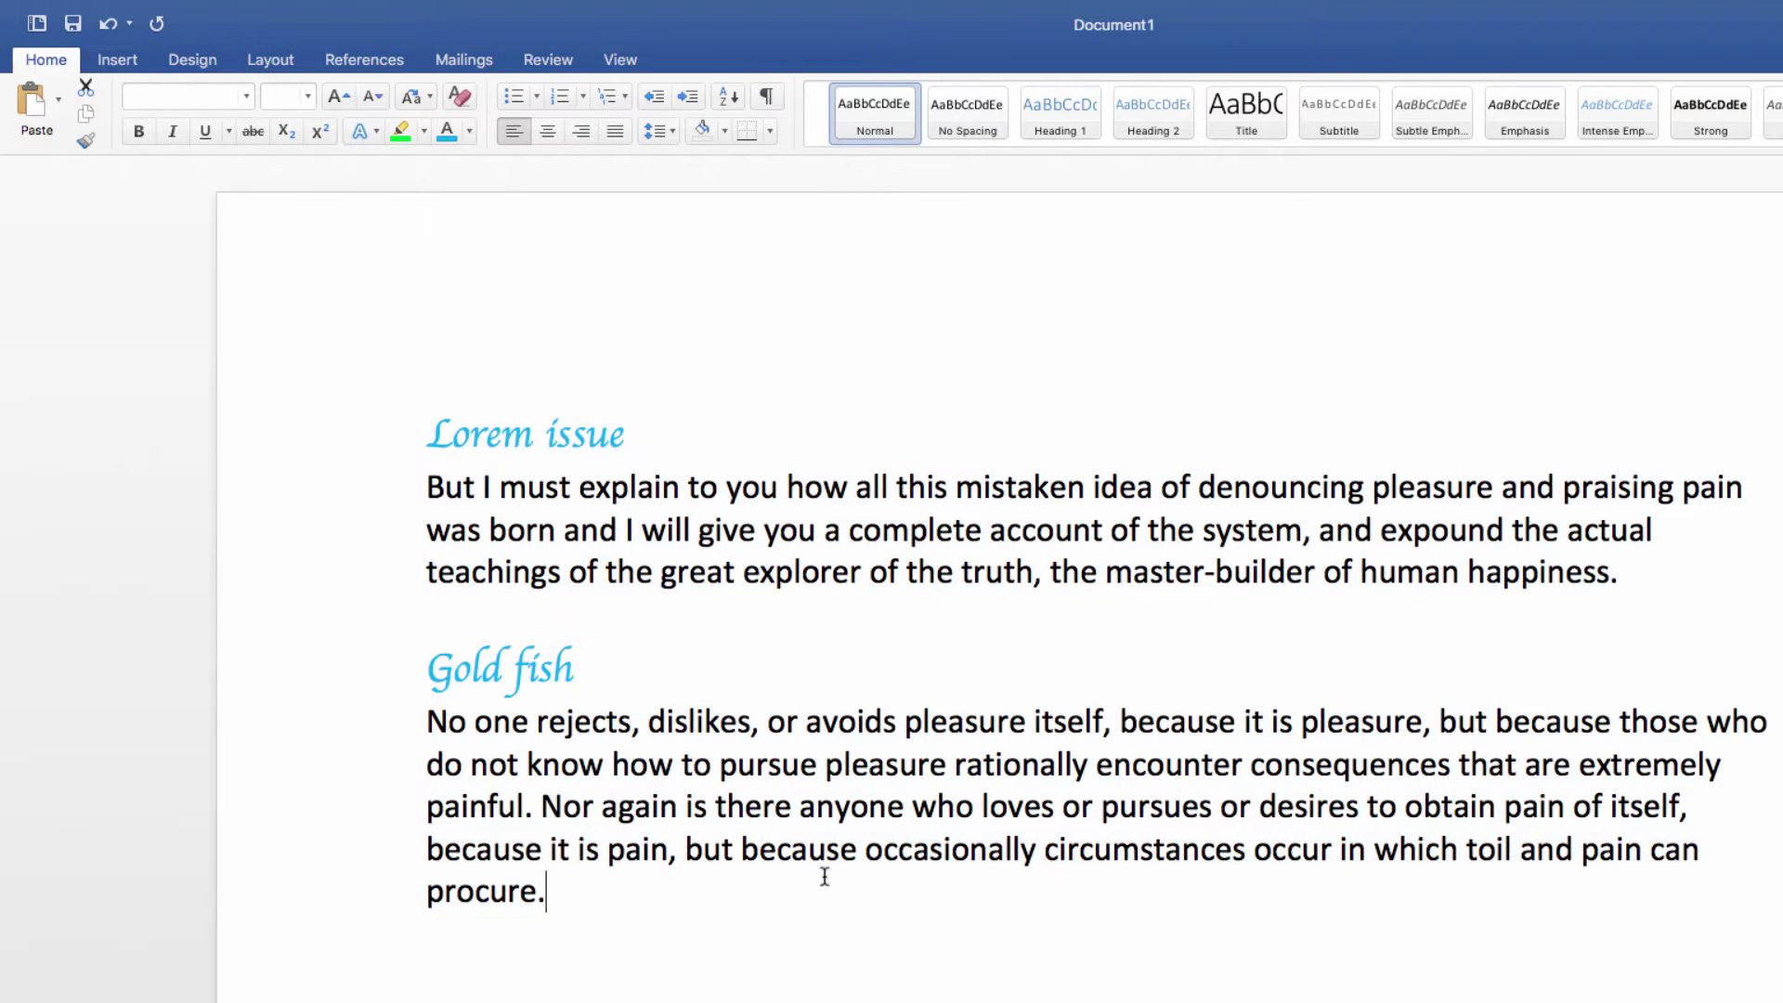
pyautogui.click(599, 589)
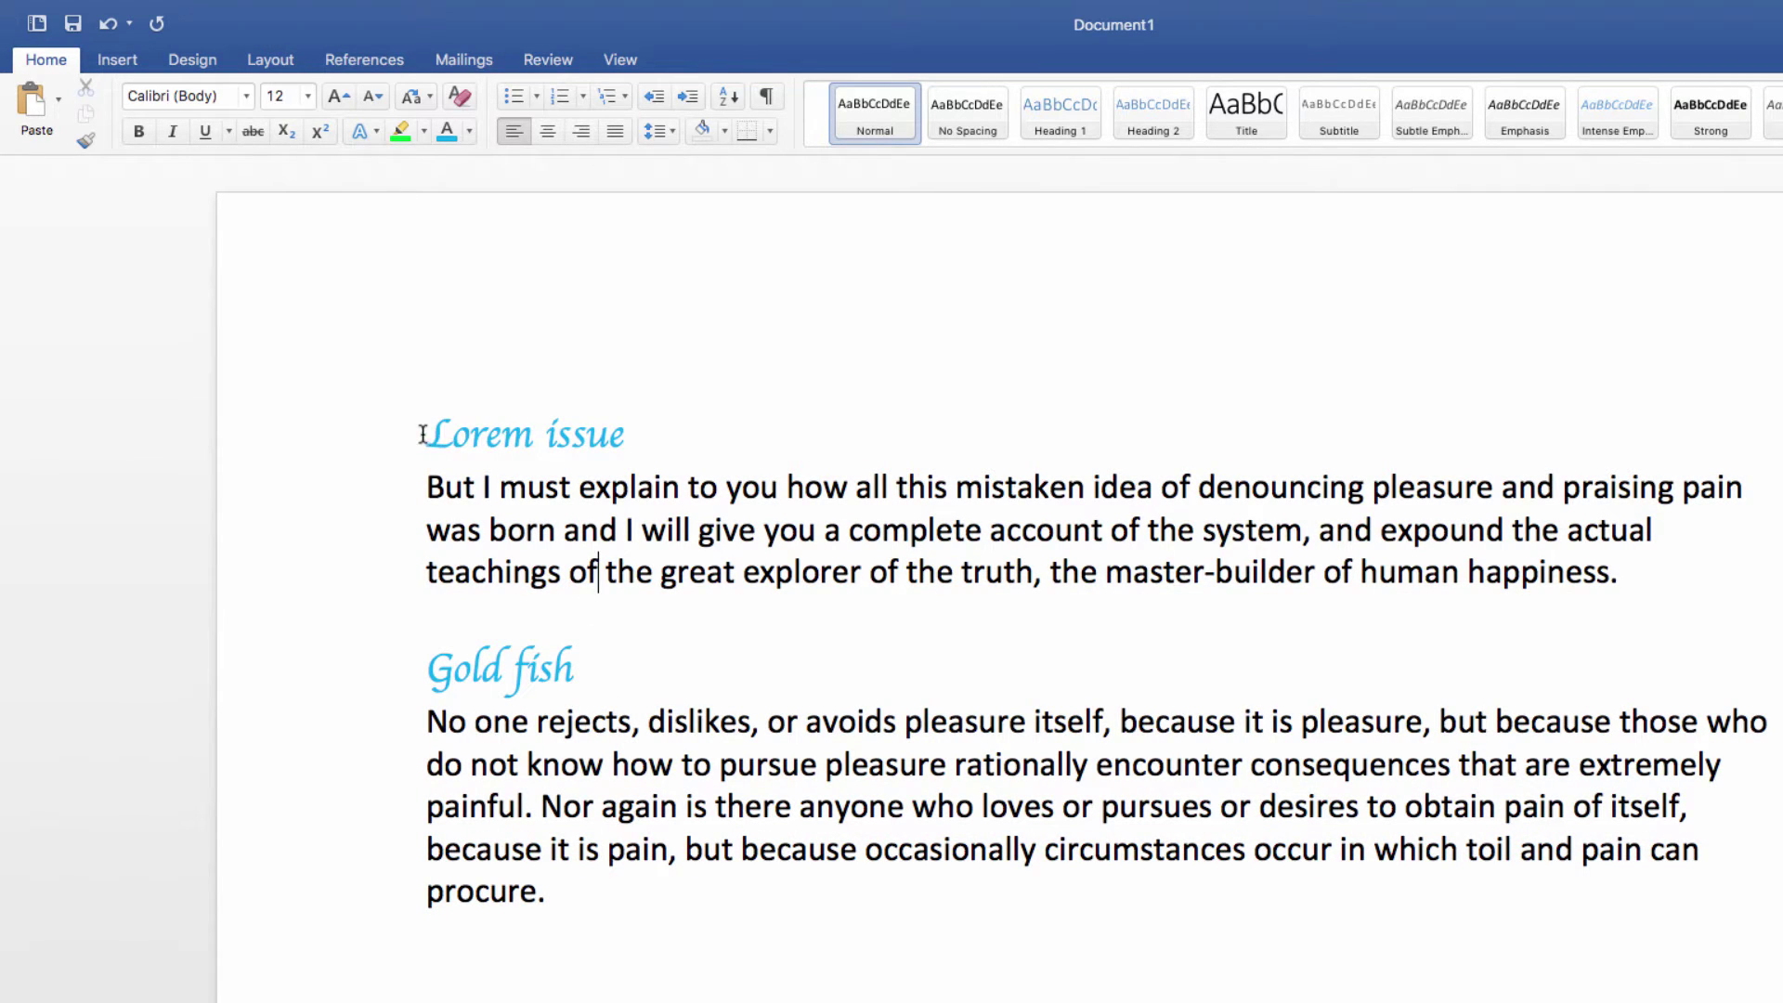
pyautogui.moveTo(424, 434)
pyautogui.mouseDown()
pyautogui.moveTo(619, 434)
pyautogui.moveTo(646, 562)
pyautogui.moveTo(1756, 585)
pyautogui.moveTo(740, 539)
pyautogui.moveTo(509, 487)
pyautogui.moveTo(428, 446)
pyautogui.mouseUp()
pyautogui.press('super+c')
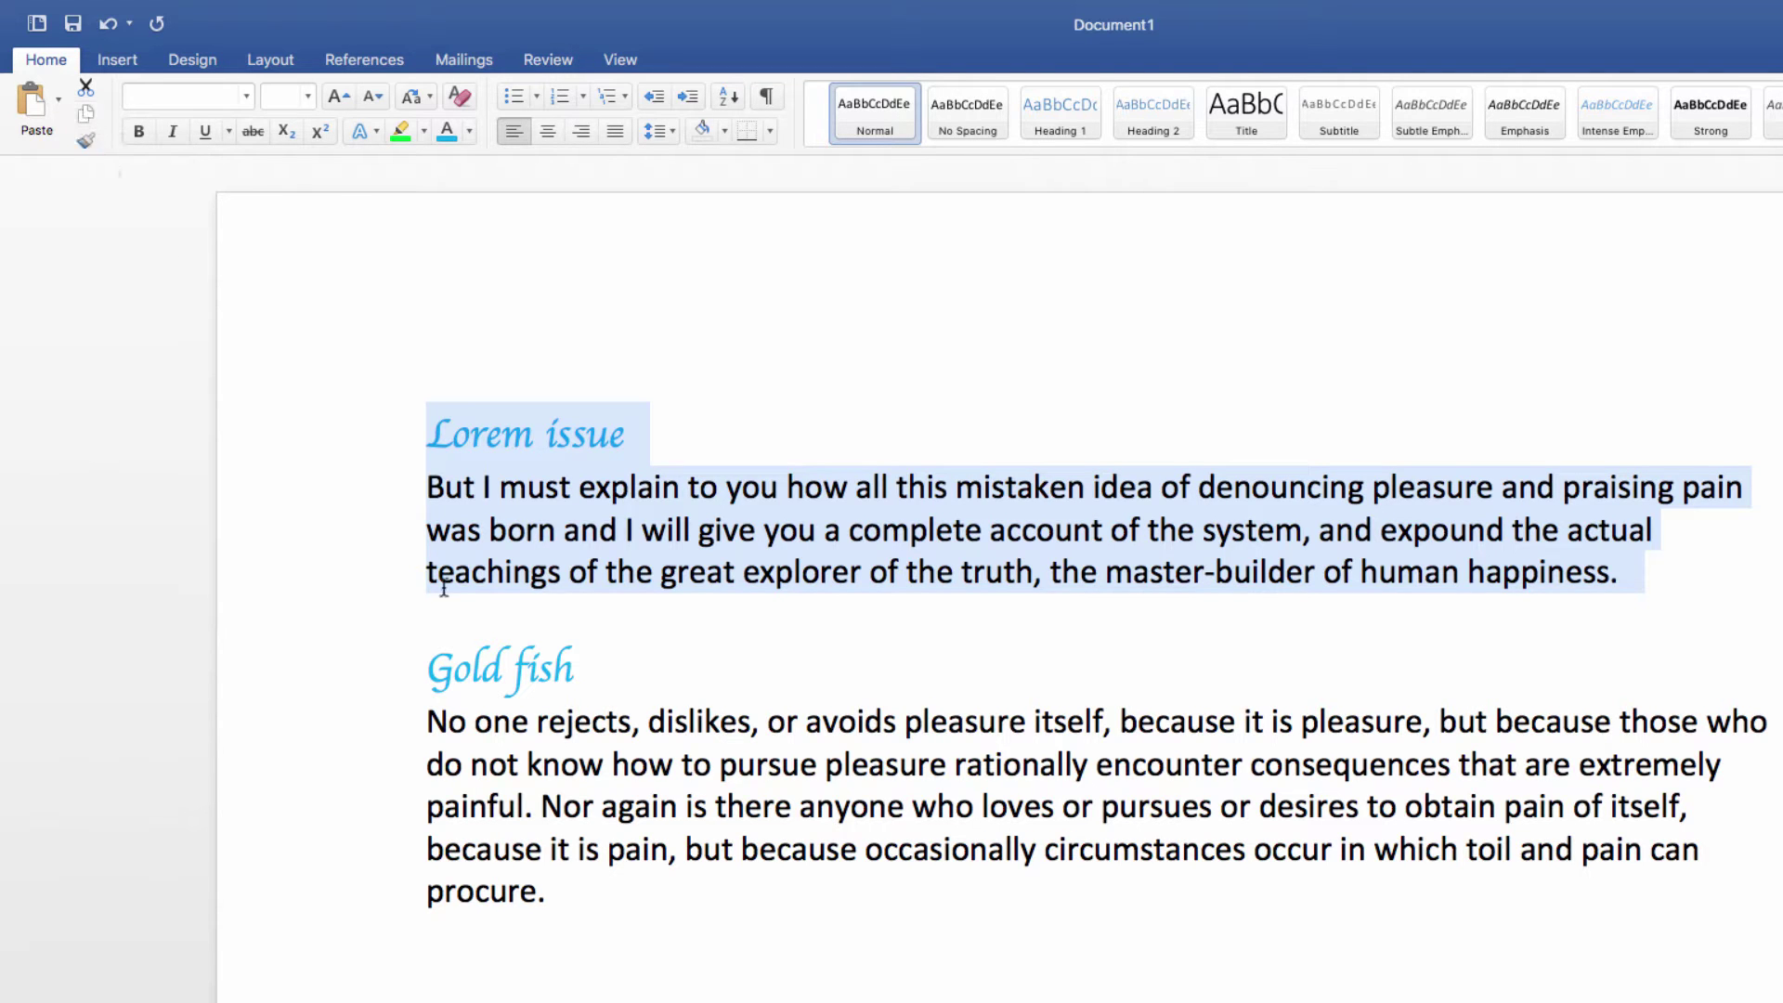
# Paste a copy of the Lorem issue section on a new line after 'procure.'
pyautogui.click(537, 982)
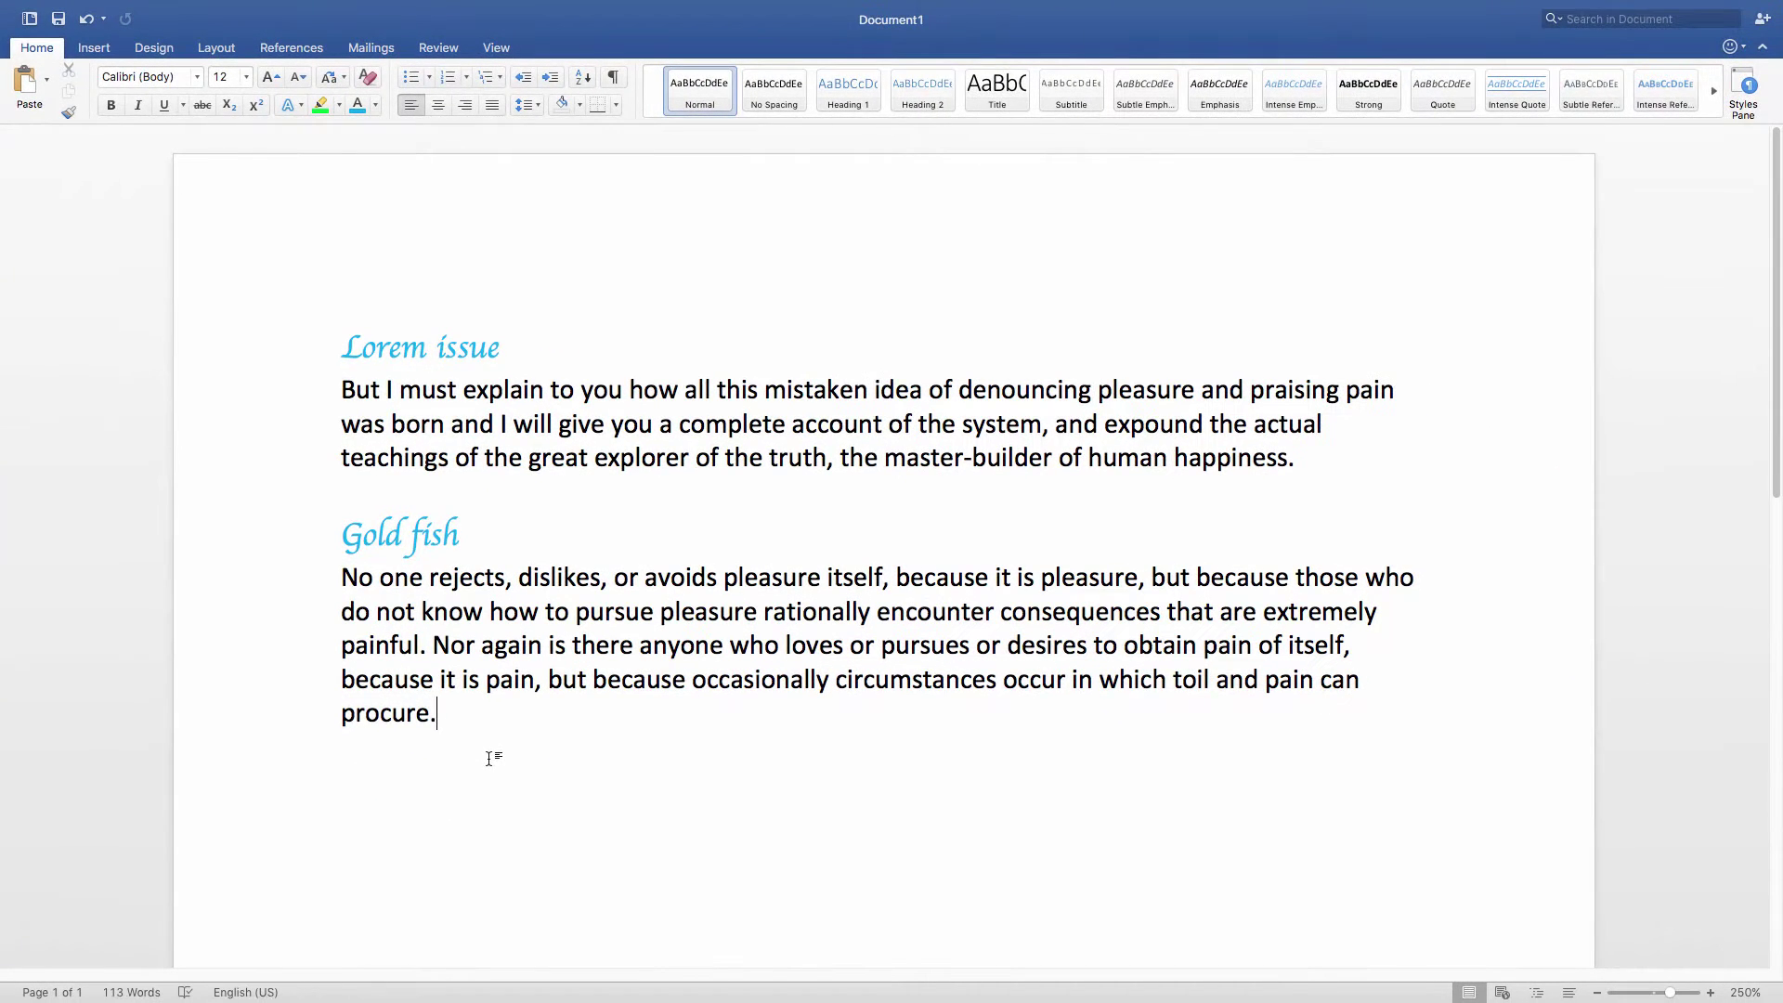
pyautogui.press('Return')
pyautogui.press('Return')
pyautogui.click(25, 88)
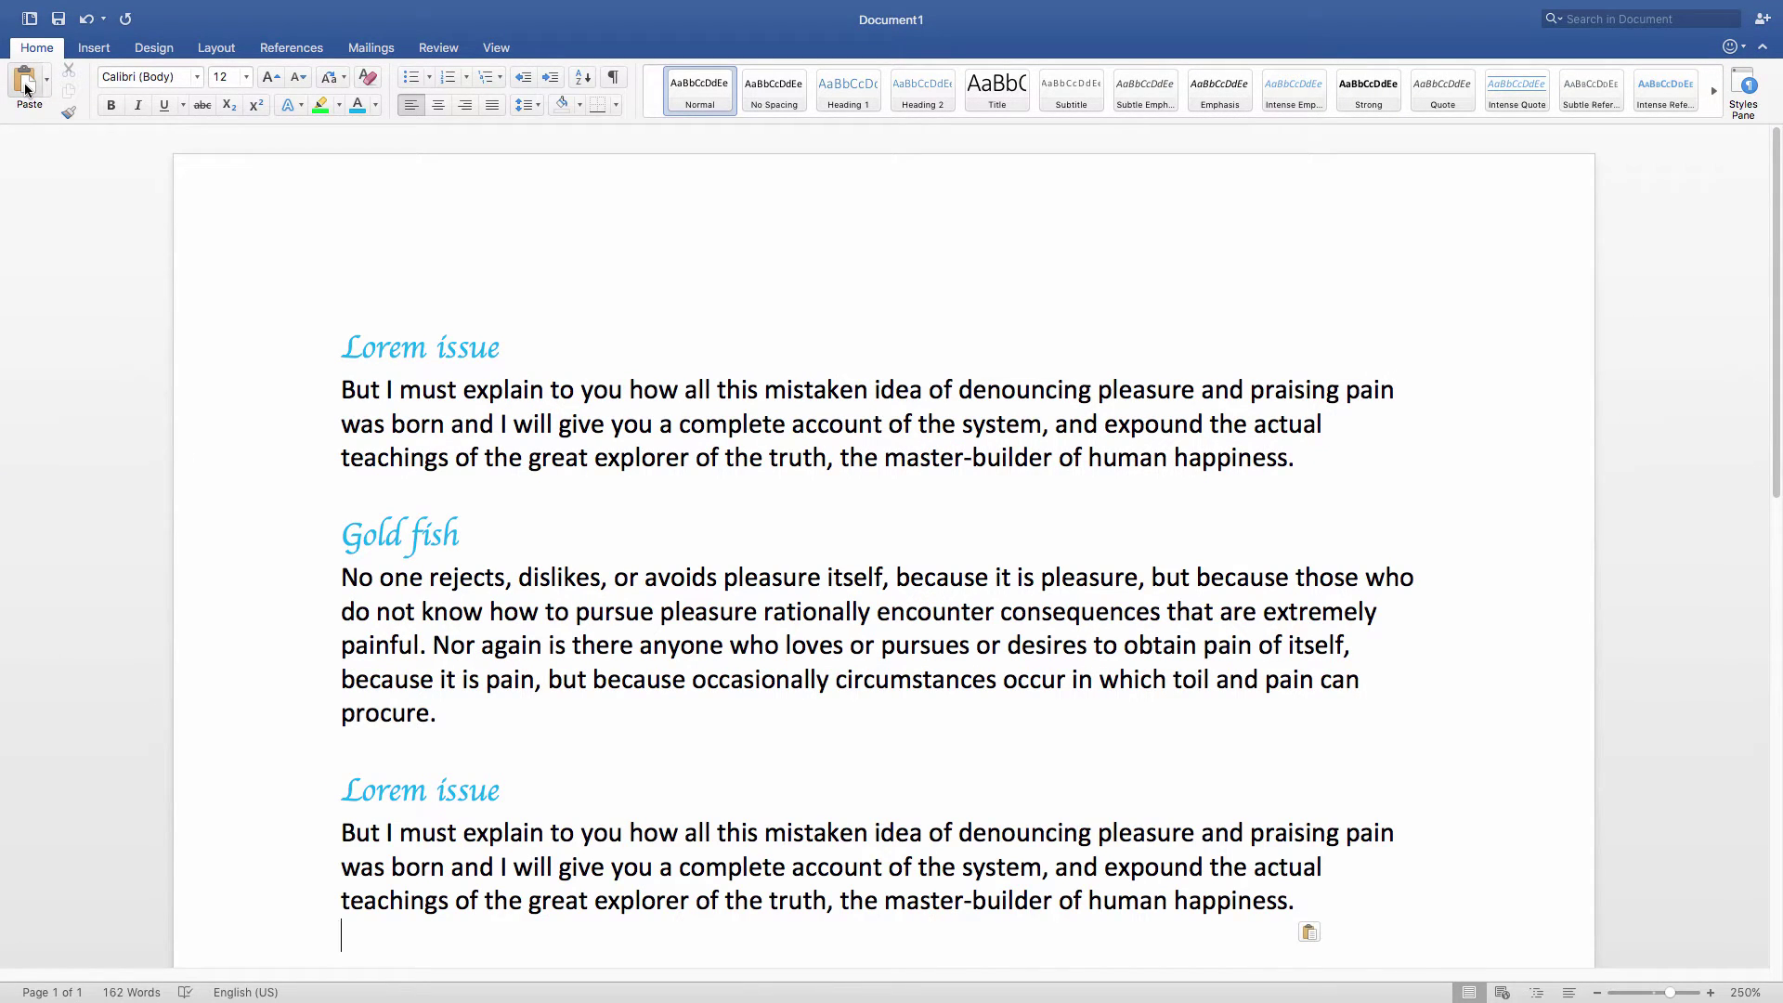
pyautogui.scroll(-1, 412, 558)
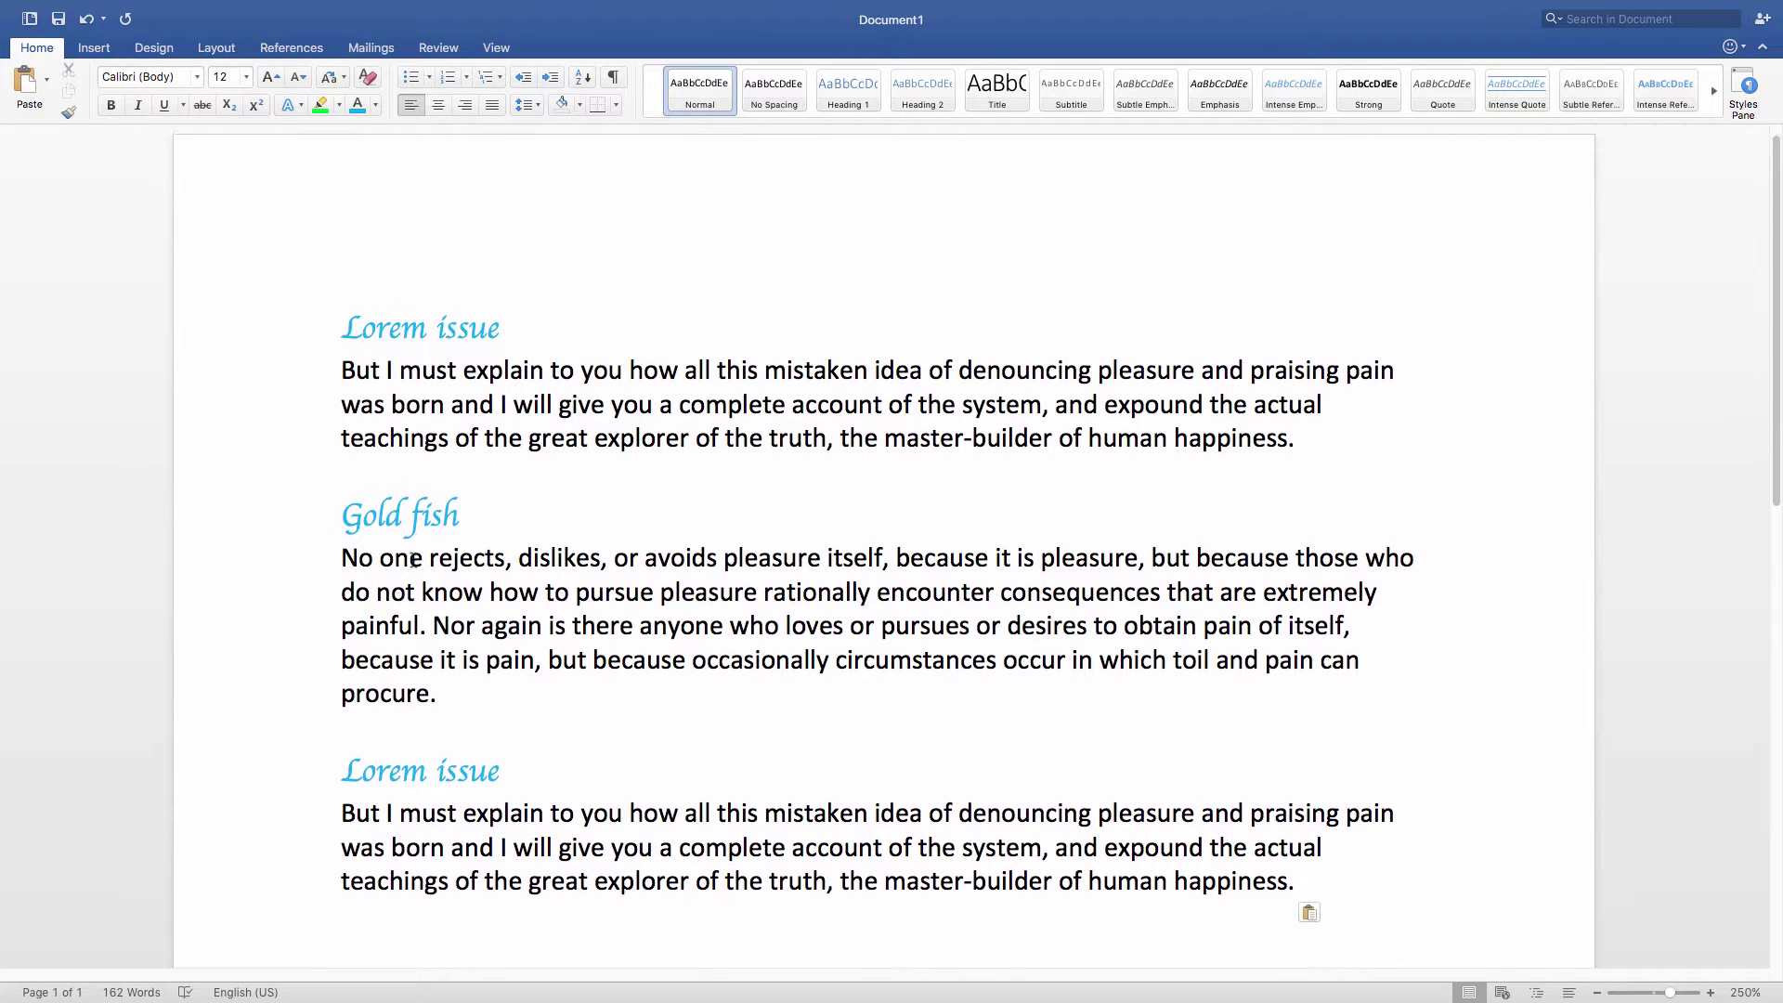
pyautogui.scroll(-2, 411, 558)
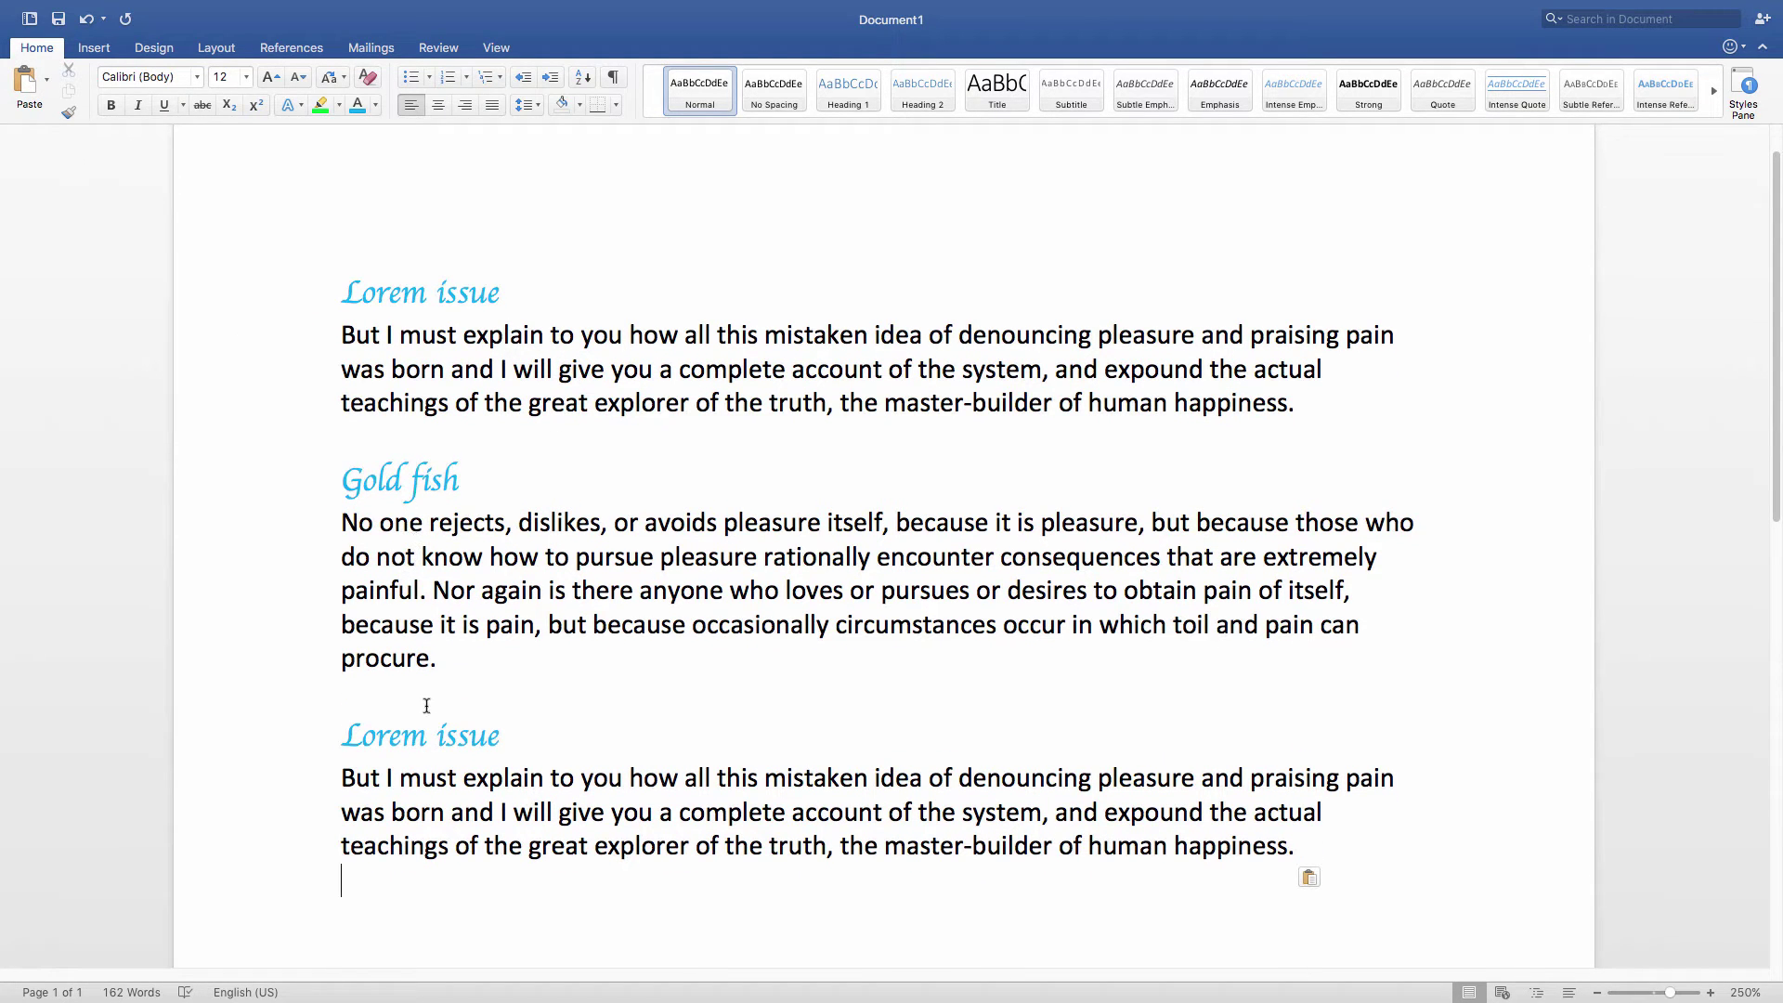
# Copy the Gold fish heading and paragraph and paste them on the empty last line
pyautogui.moveTo(450, 663); pyautogui.dragTo(306, 483)
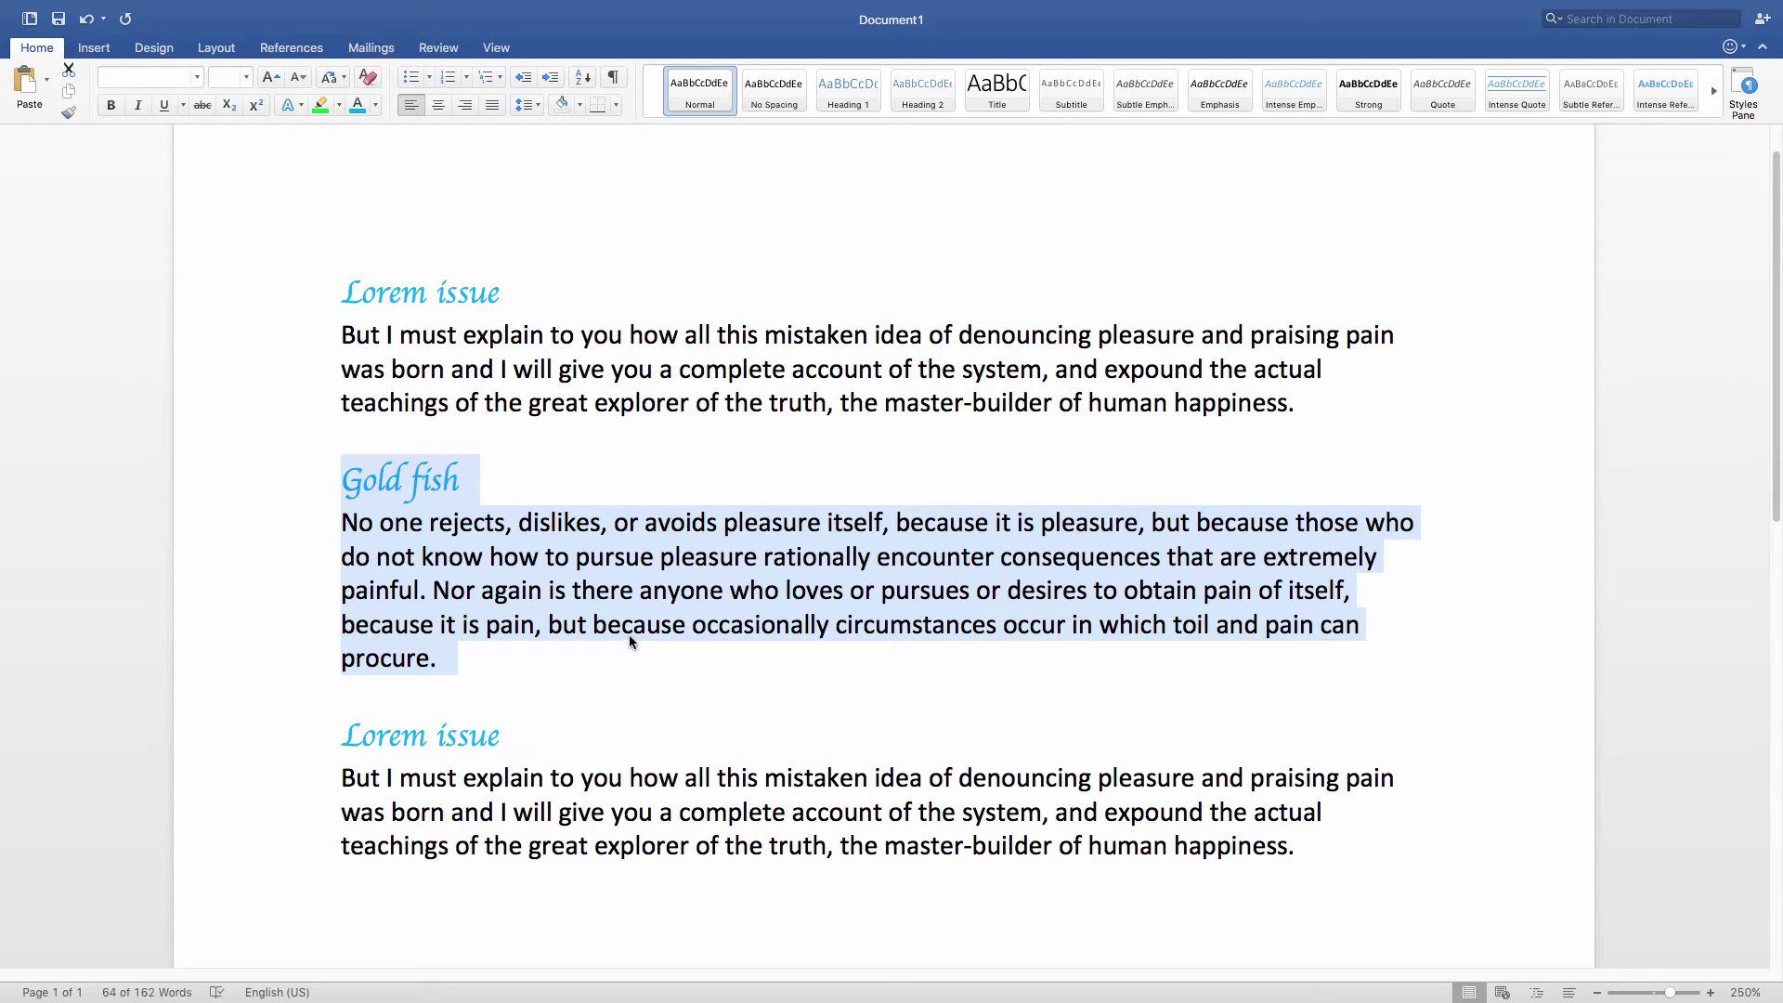
pyautogui.click(71, 94)
pyautogui.click(534, 917)
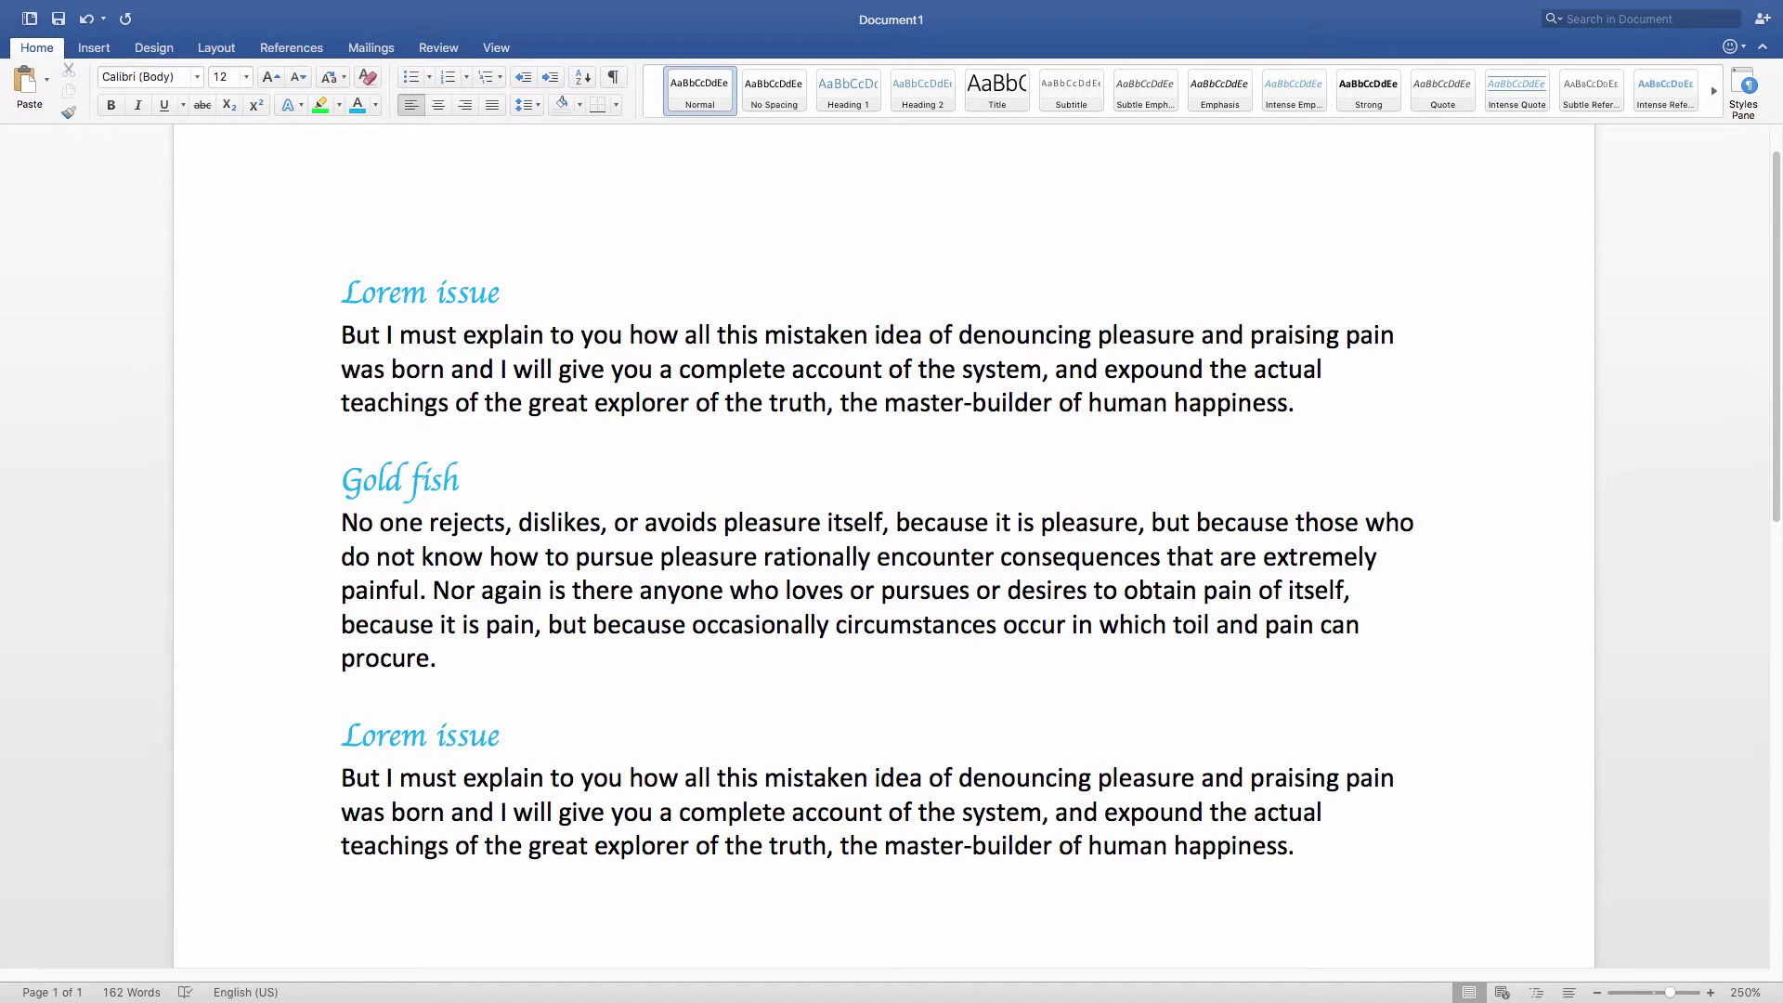
pyautogui.moveTo(466, 666); pyautogui.dragTo(290, 489)
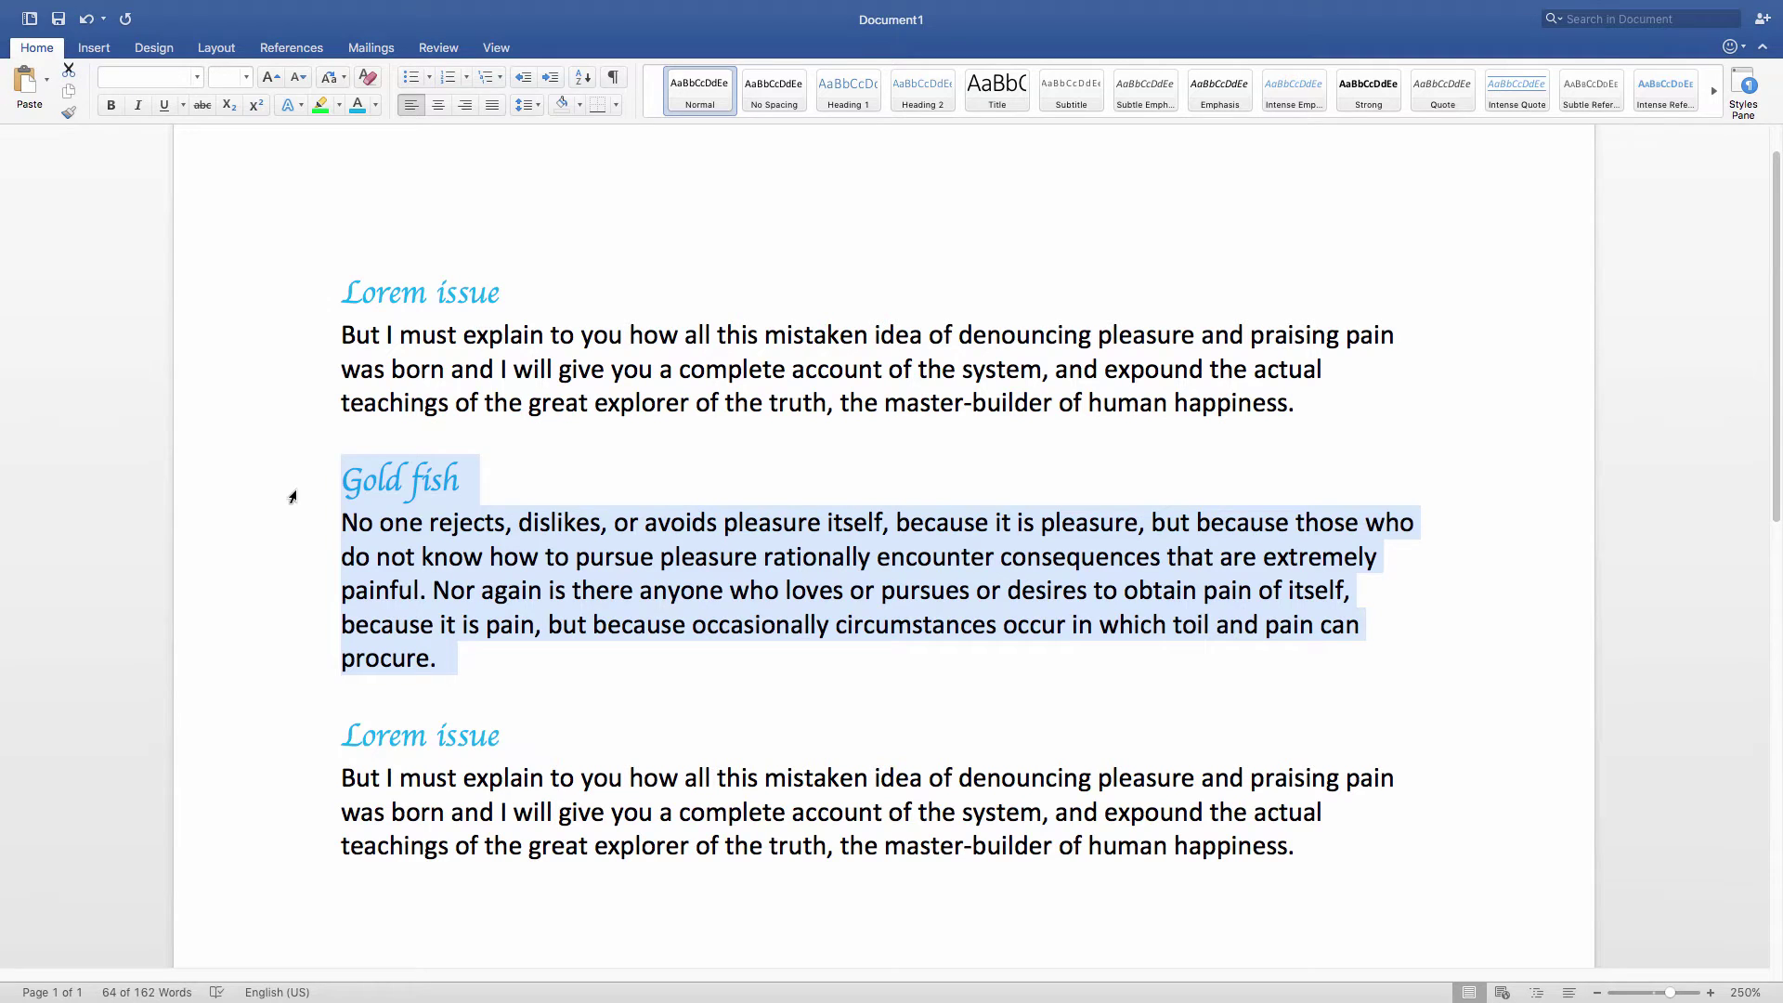
pyautogui.click(460, 906)
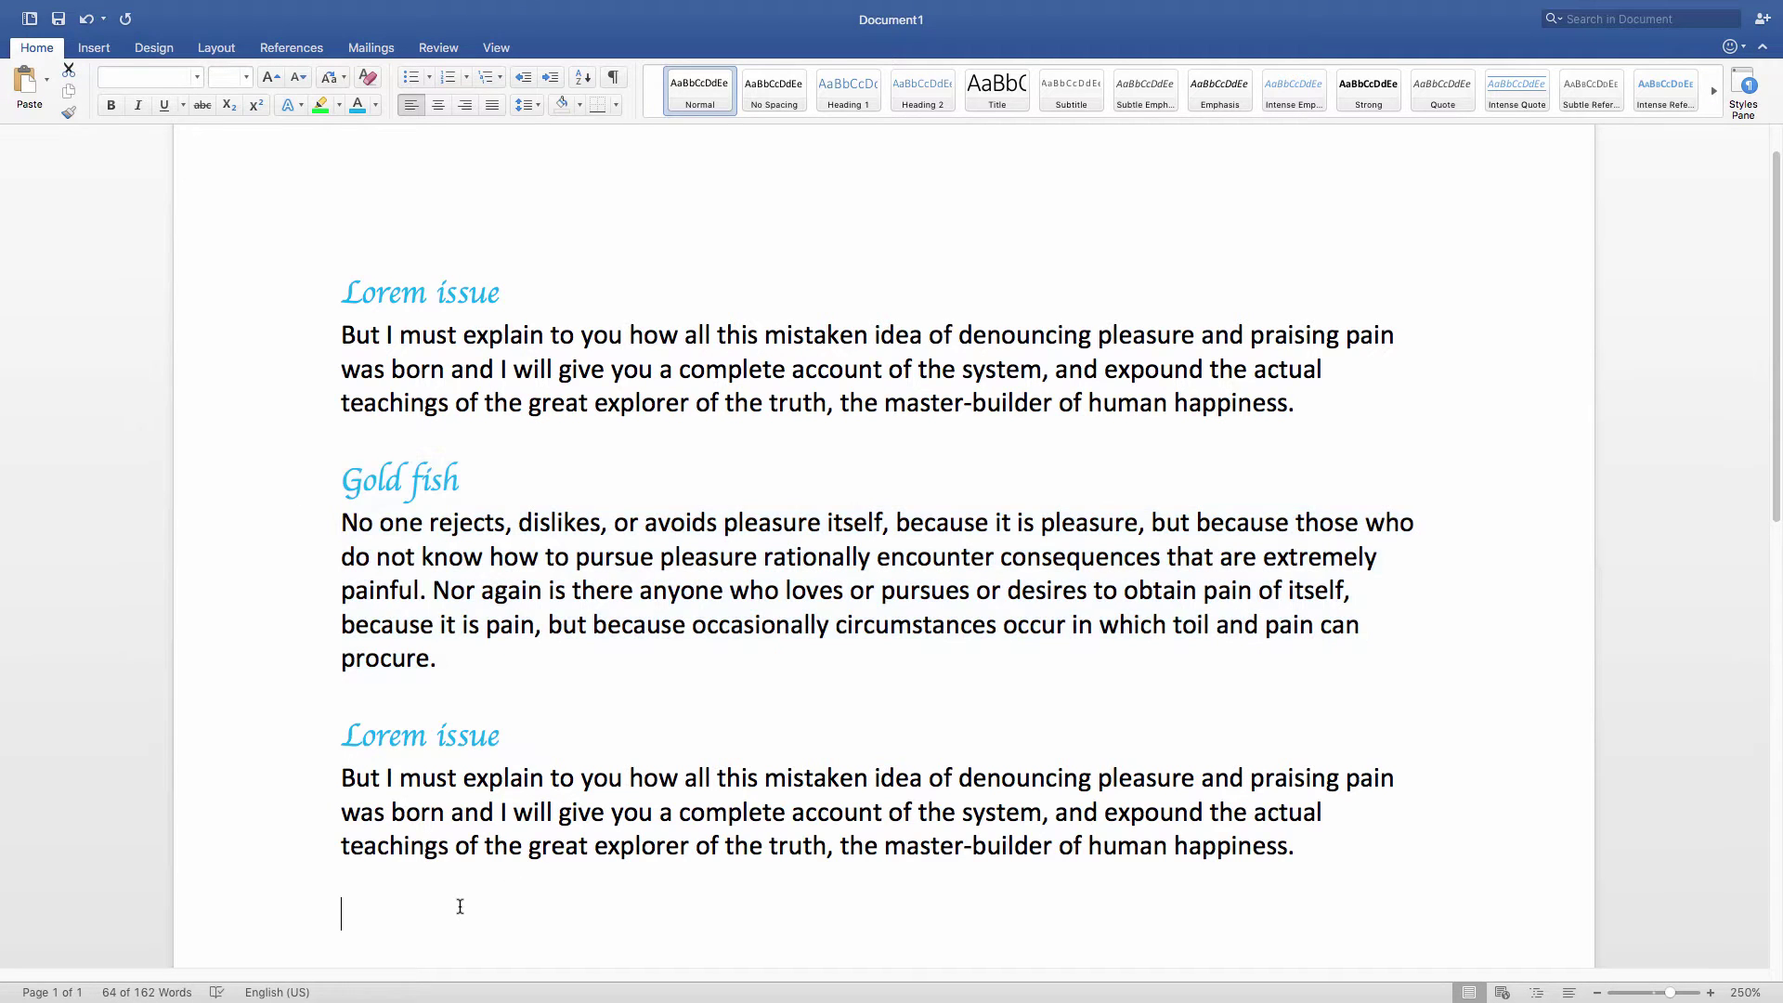
pyautogui.press('super+v')
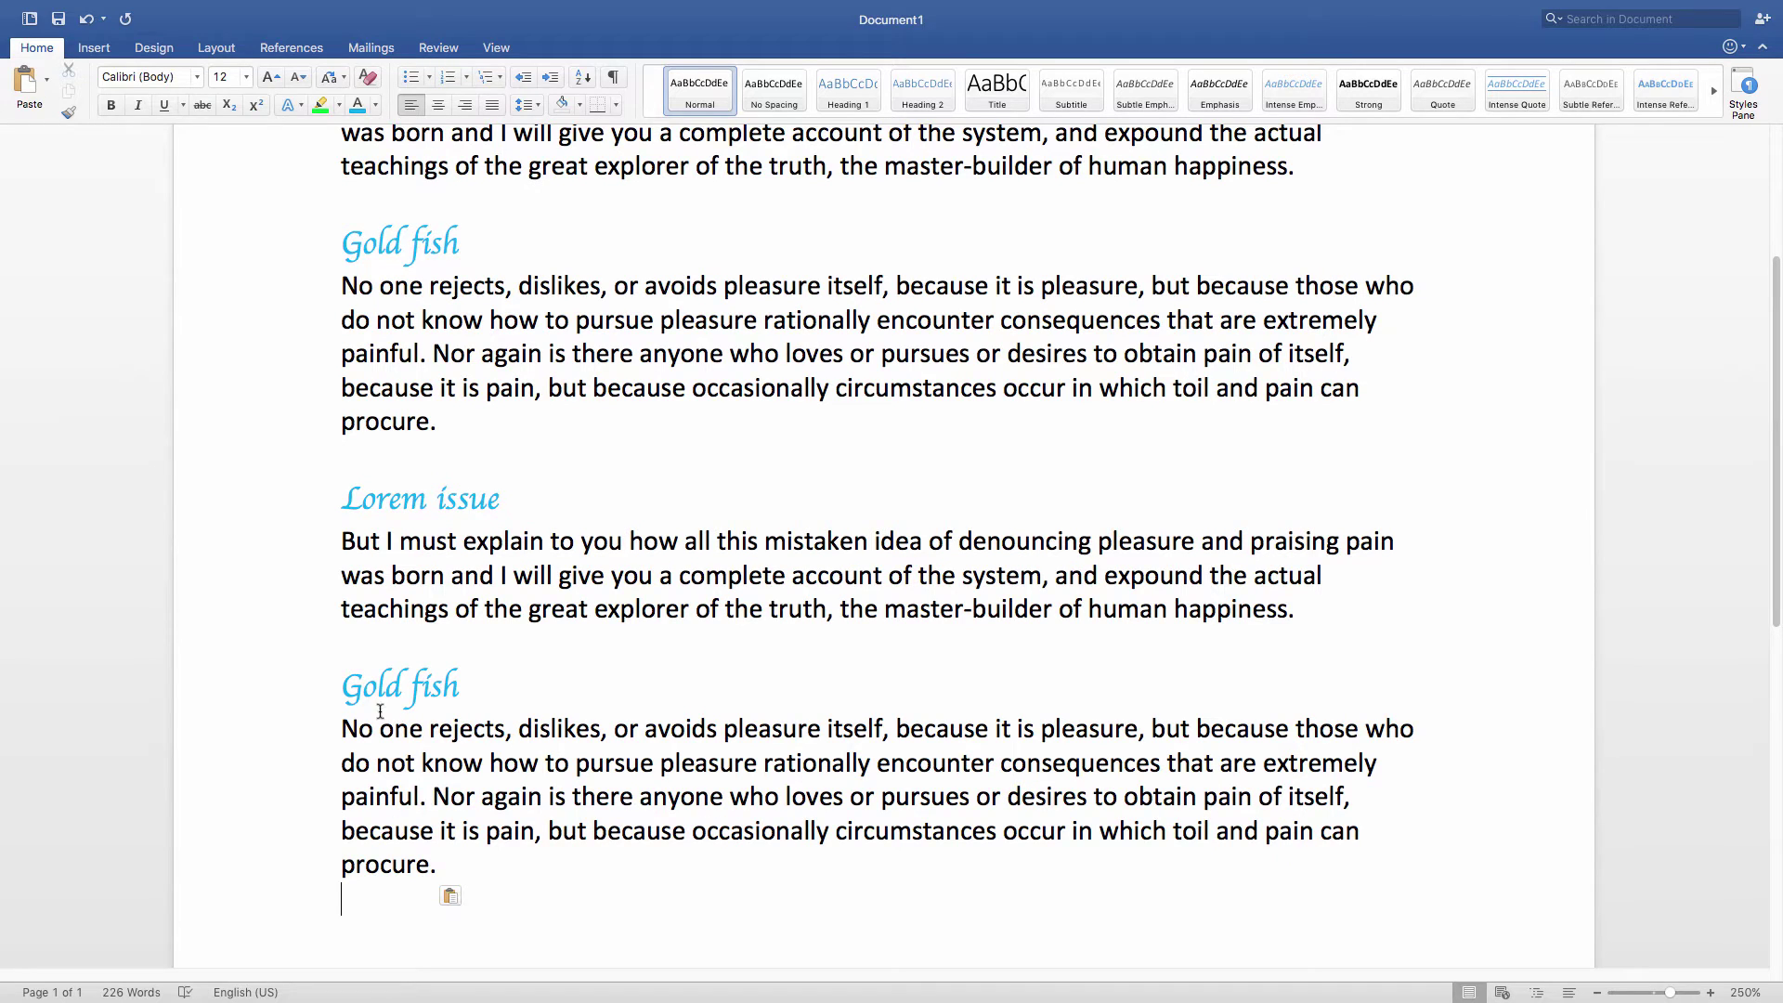
# Undo both pastes, removing the duplicate Gold fish and Lorem issue sections
pyautogui.moveTo(344, 692); pyautogui.dragTo(484, 866)
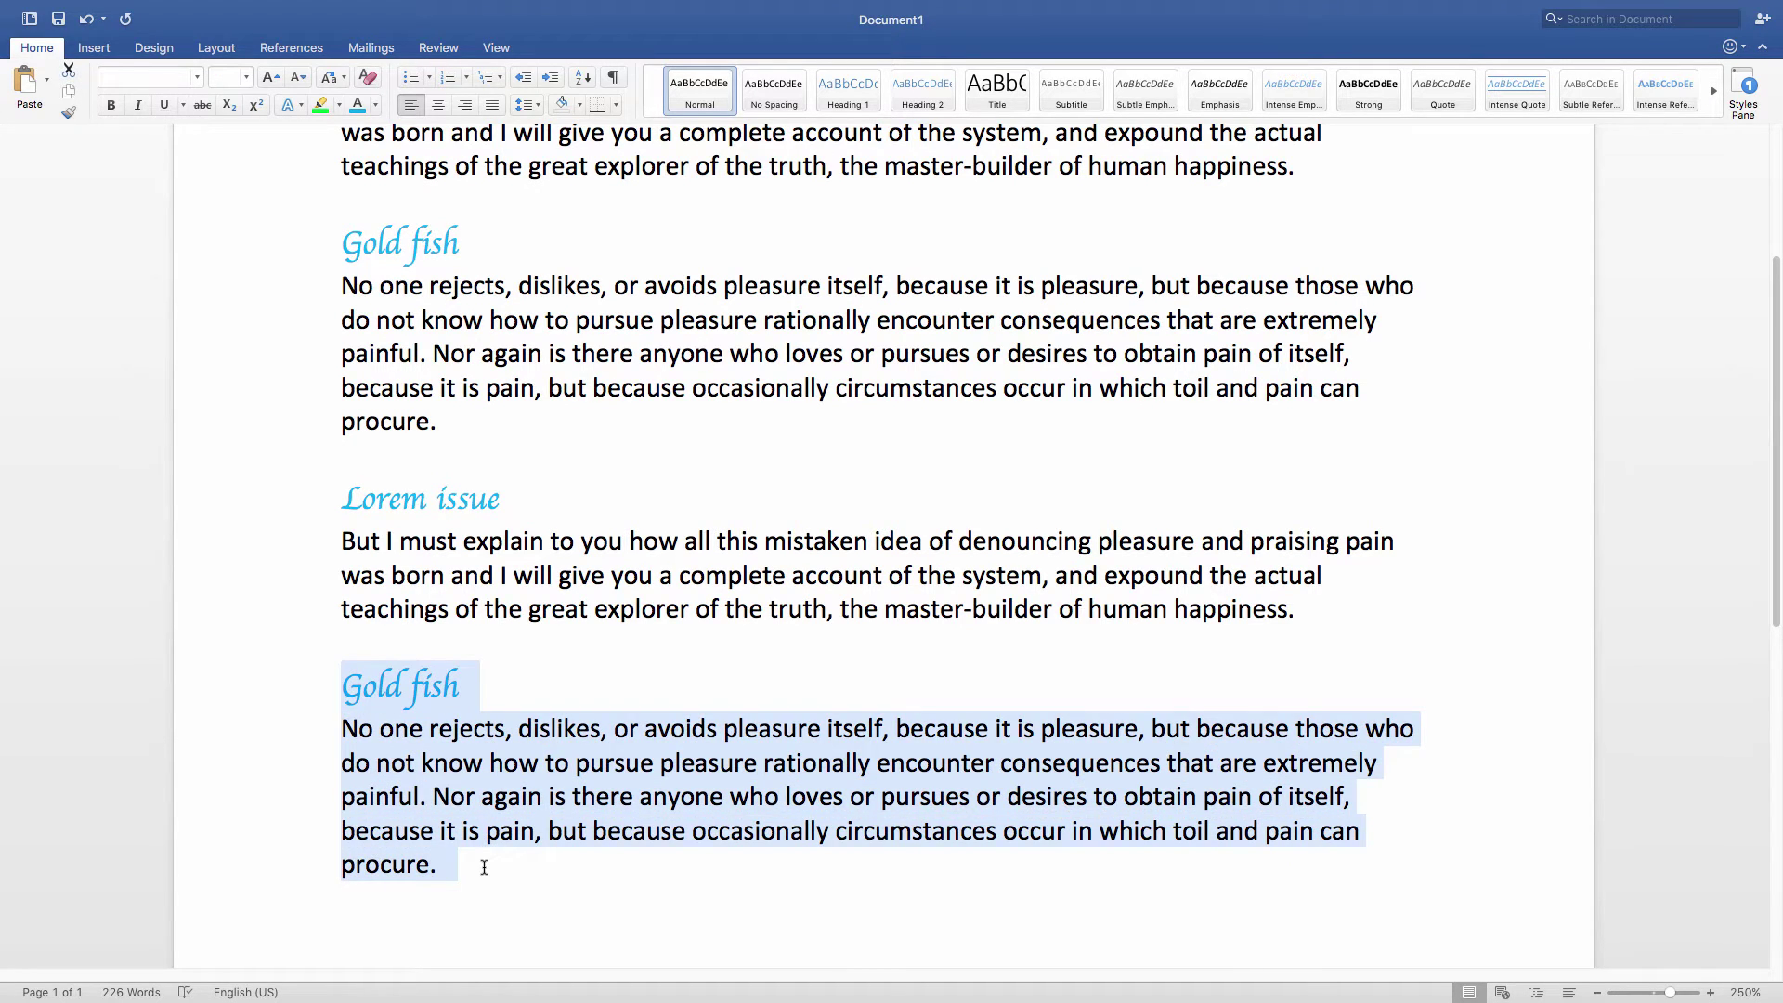
pyautogui.click(484, 866)
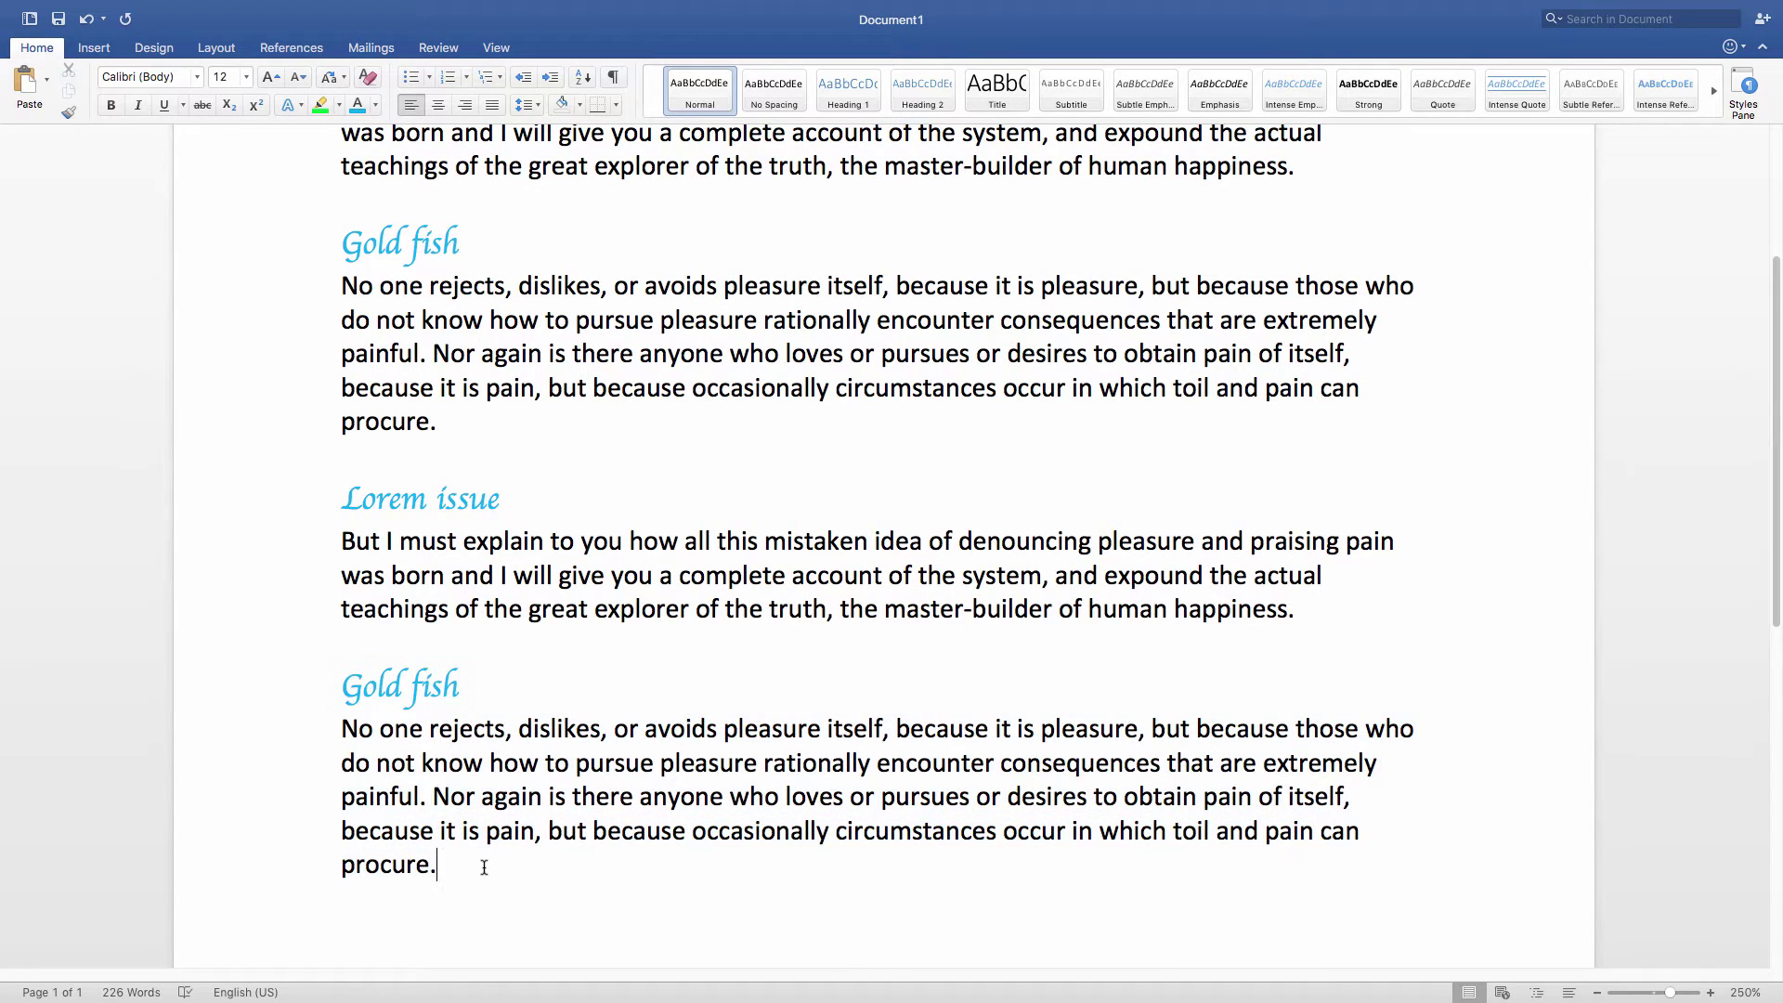
pyautogui.click(87, 20)
pyautogui.click(87, 21)
# Cut the Lorem issue heading and paragraph, then delete the leftover blank line above Gold fish
pyautogui.scroll(3, 195, 476)
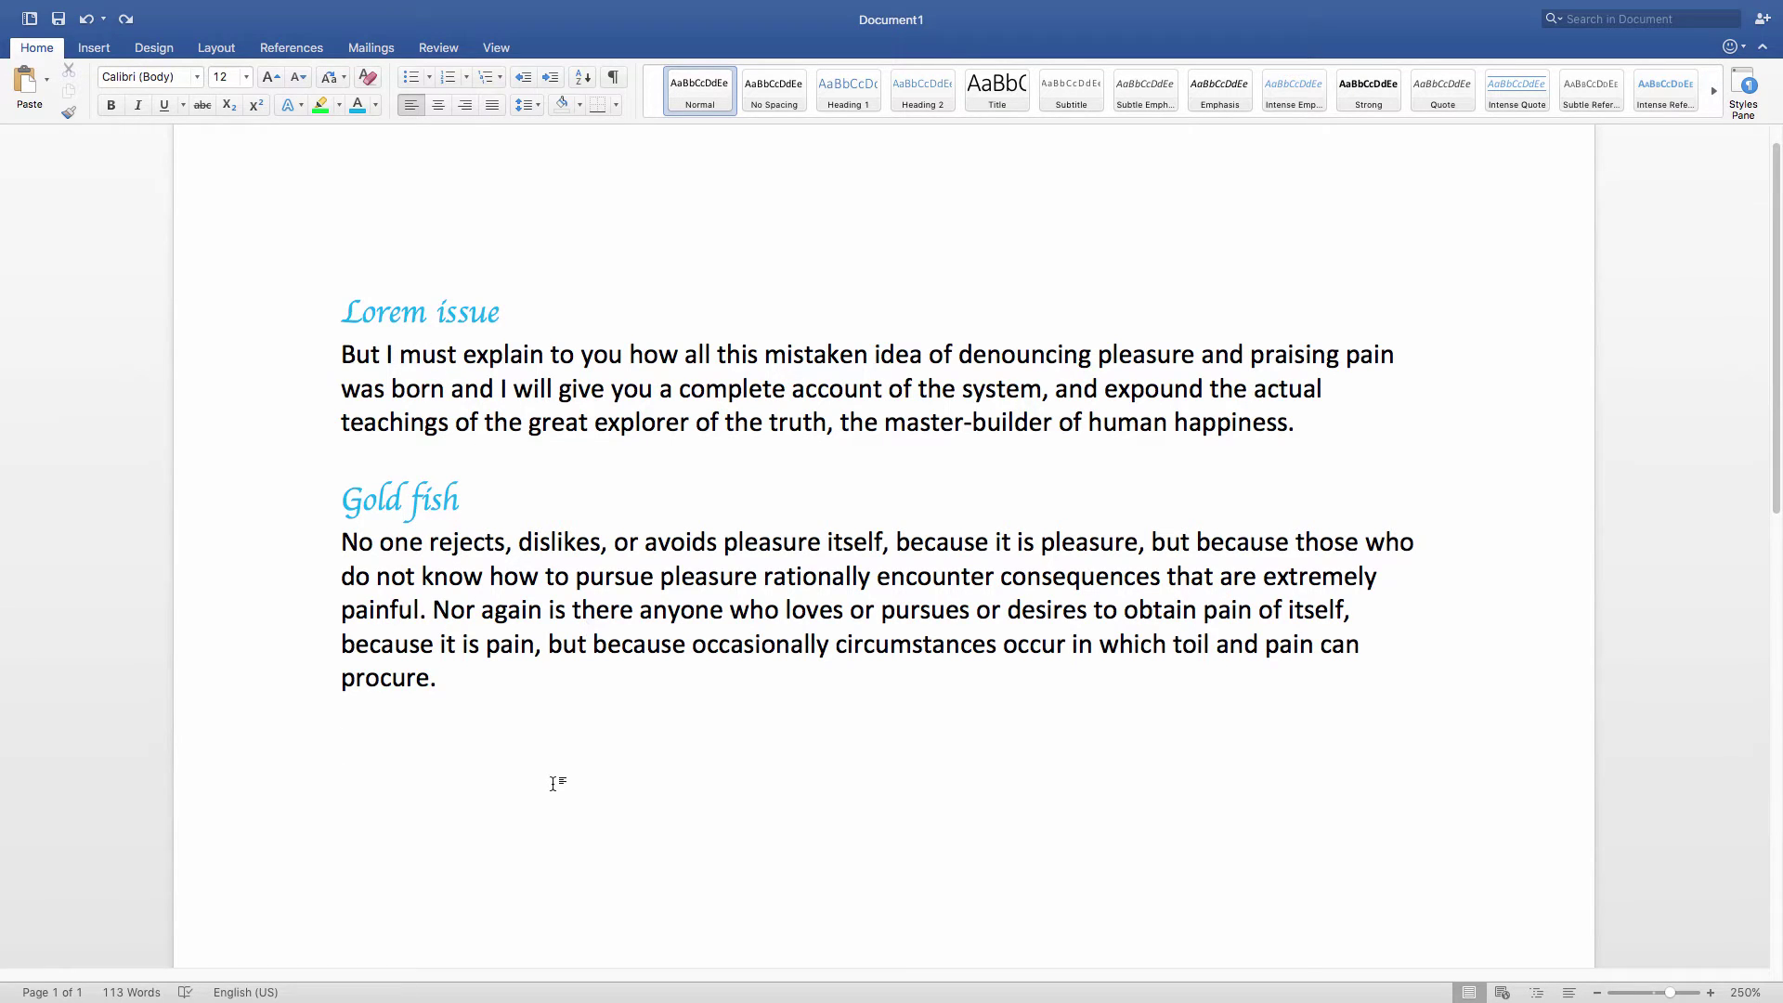
pyautogui.click(1326, 432)
pyautogui.moveTo(1326, 431); pyautogui.dragTo(318, 312)
pyautogui.press('super+c')
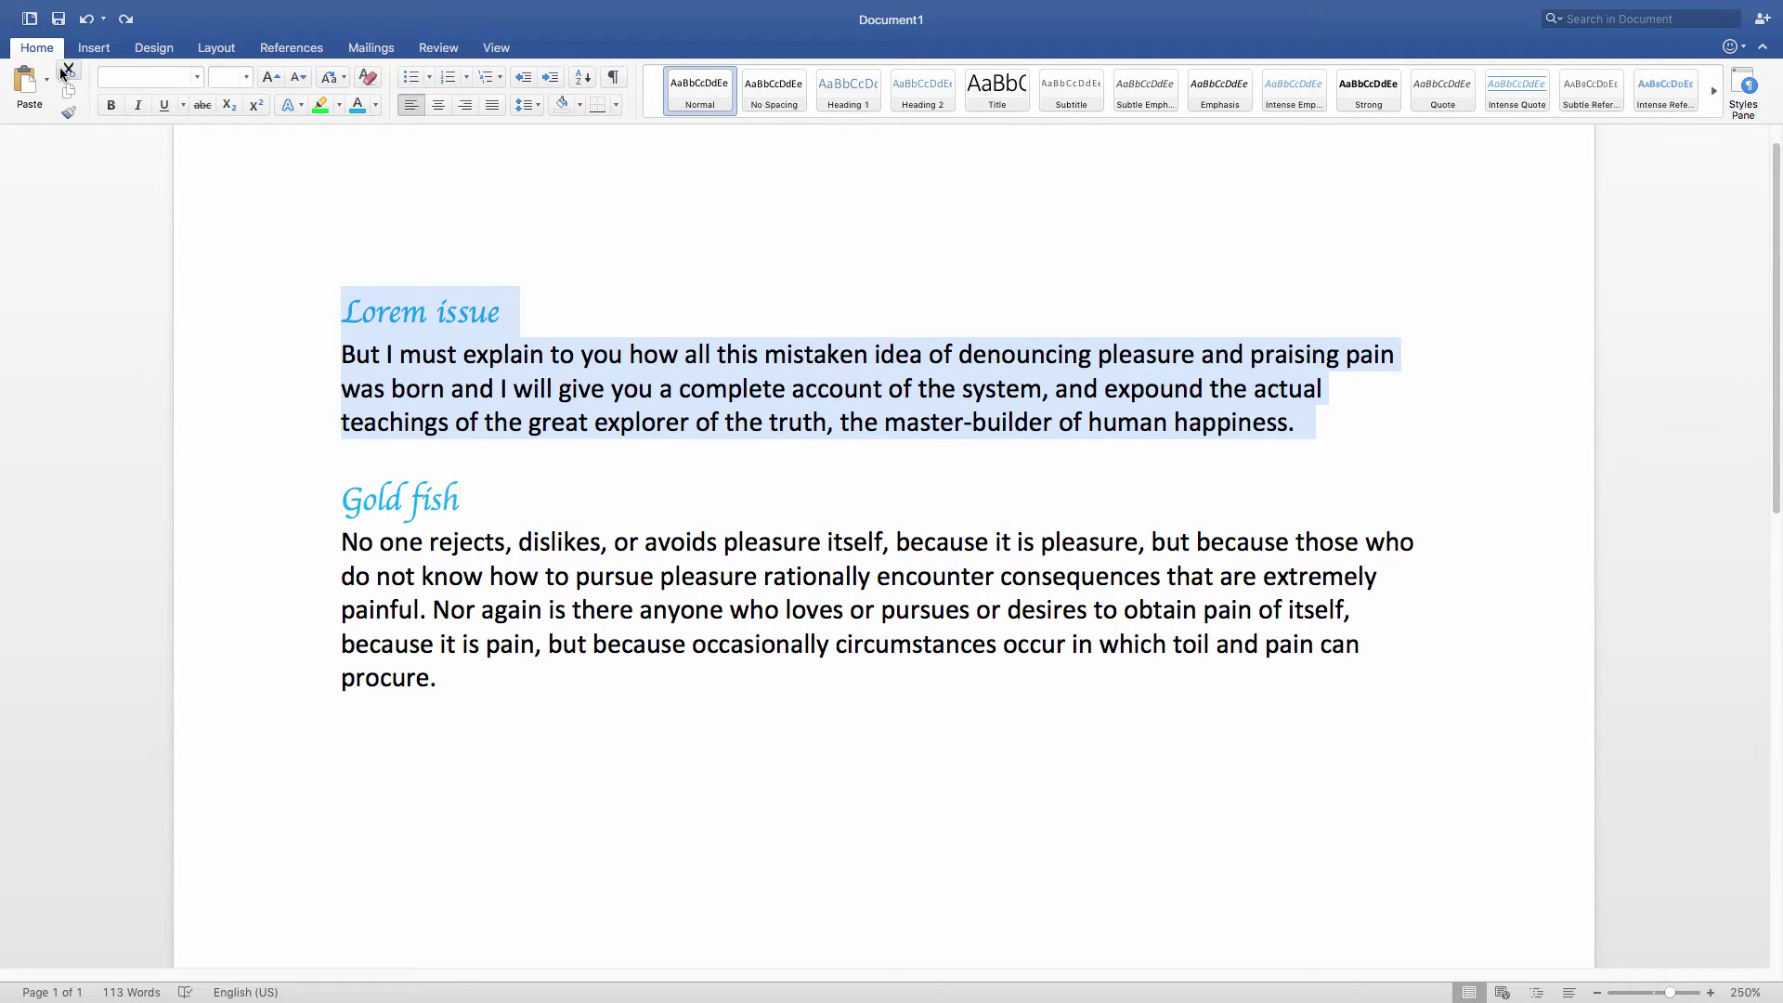
pyautogui.click(69, 70)
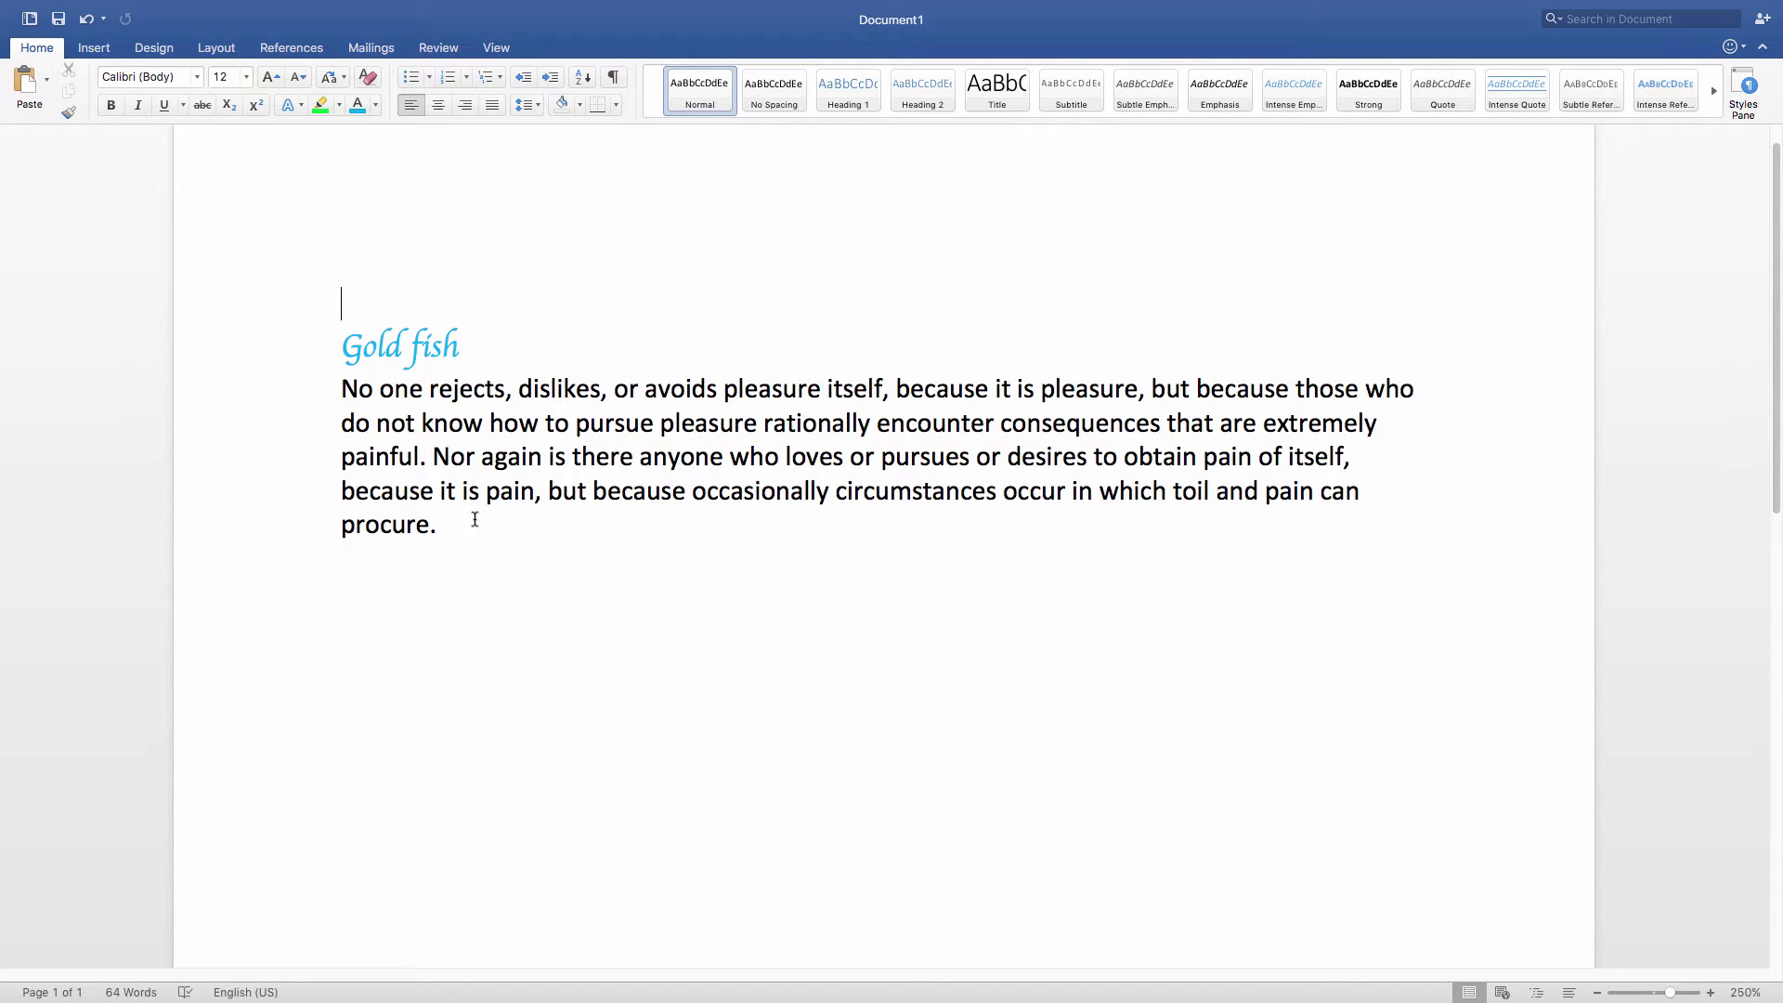
pyautogui.press('Delete')
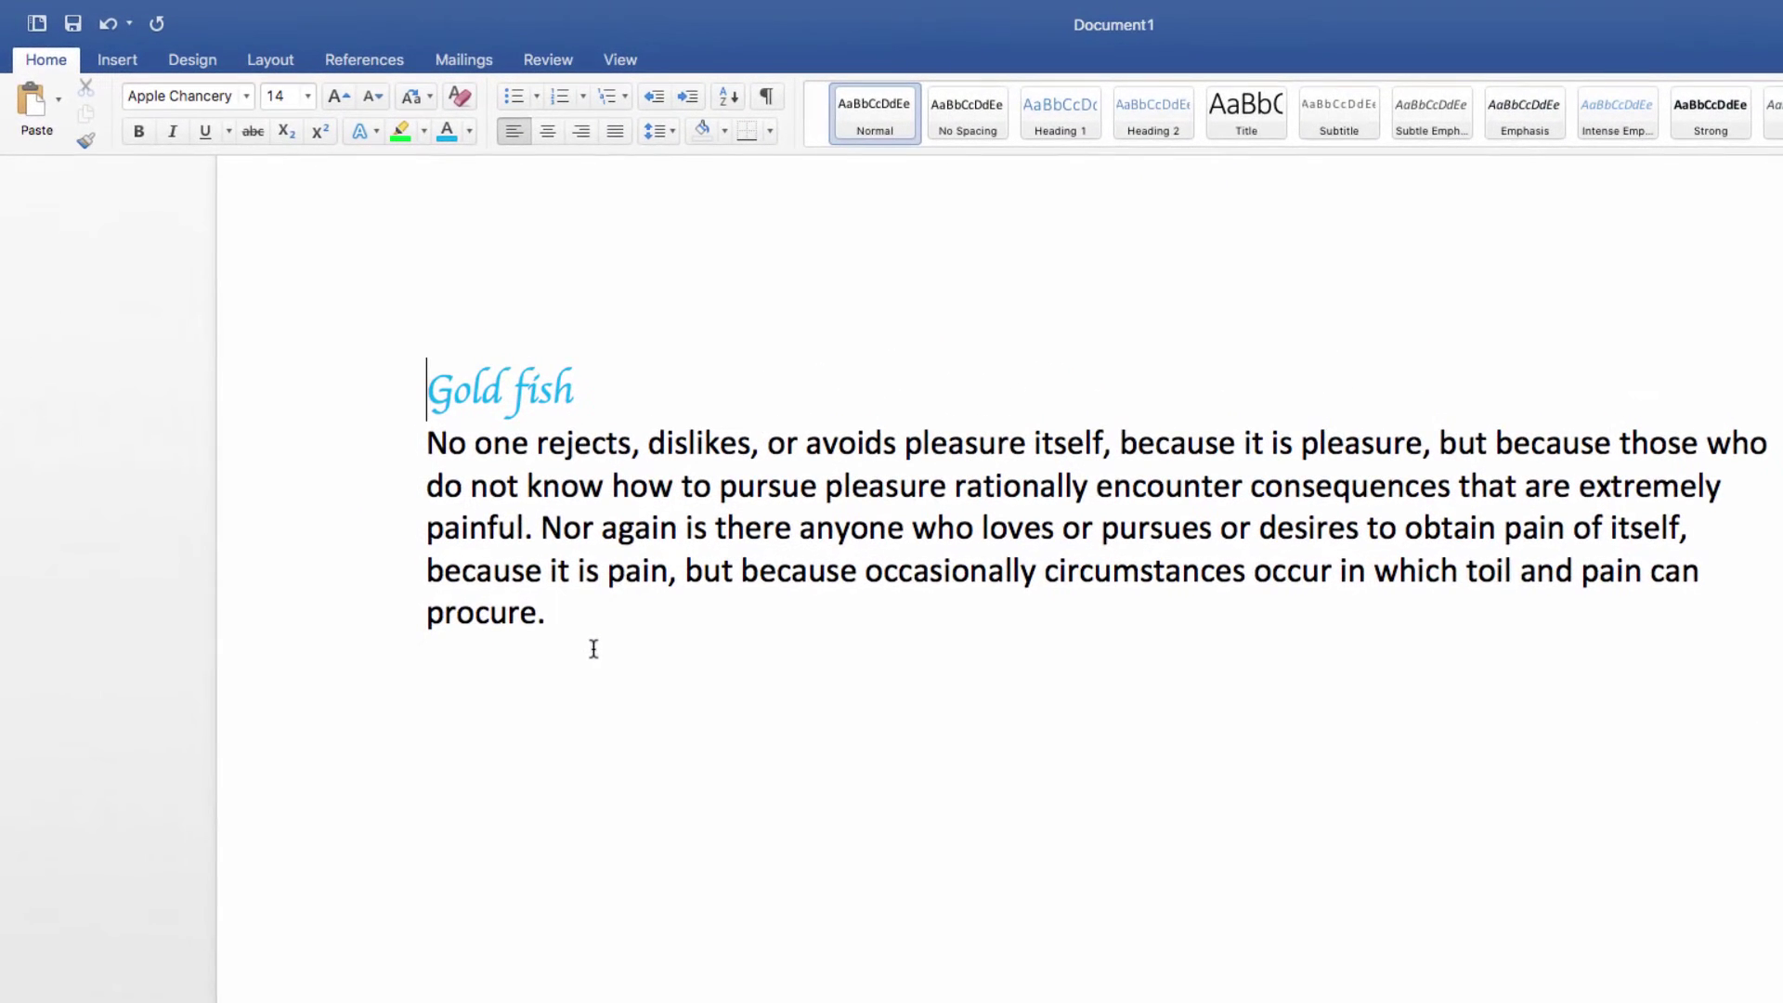
# Paste the cut Lorem issue section on a new line after 'procure.'
pyautogui.click(604, 618)
pyautogui.press('Return')
pyautogui.press('Return')
pyautogui.press('super+v')
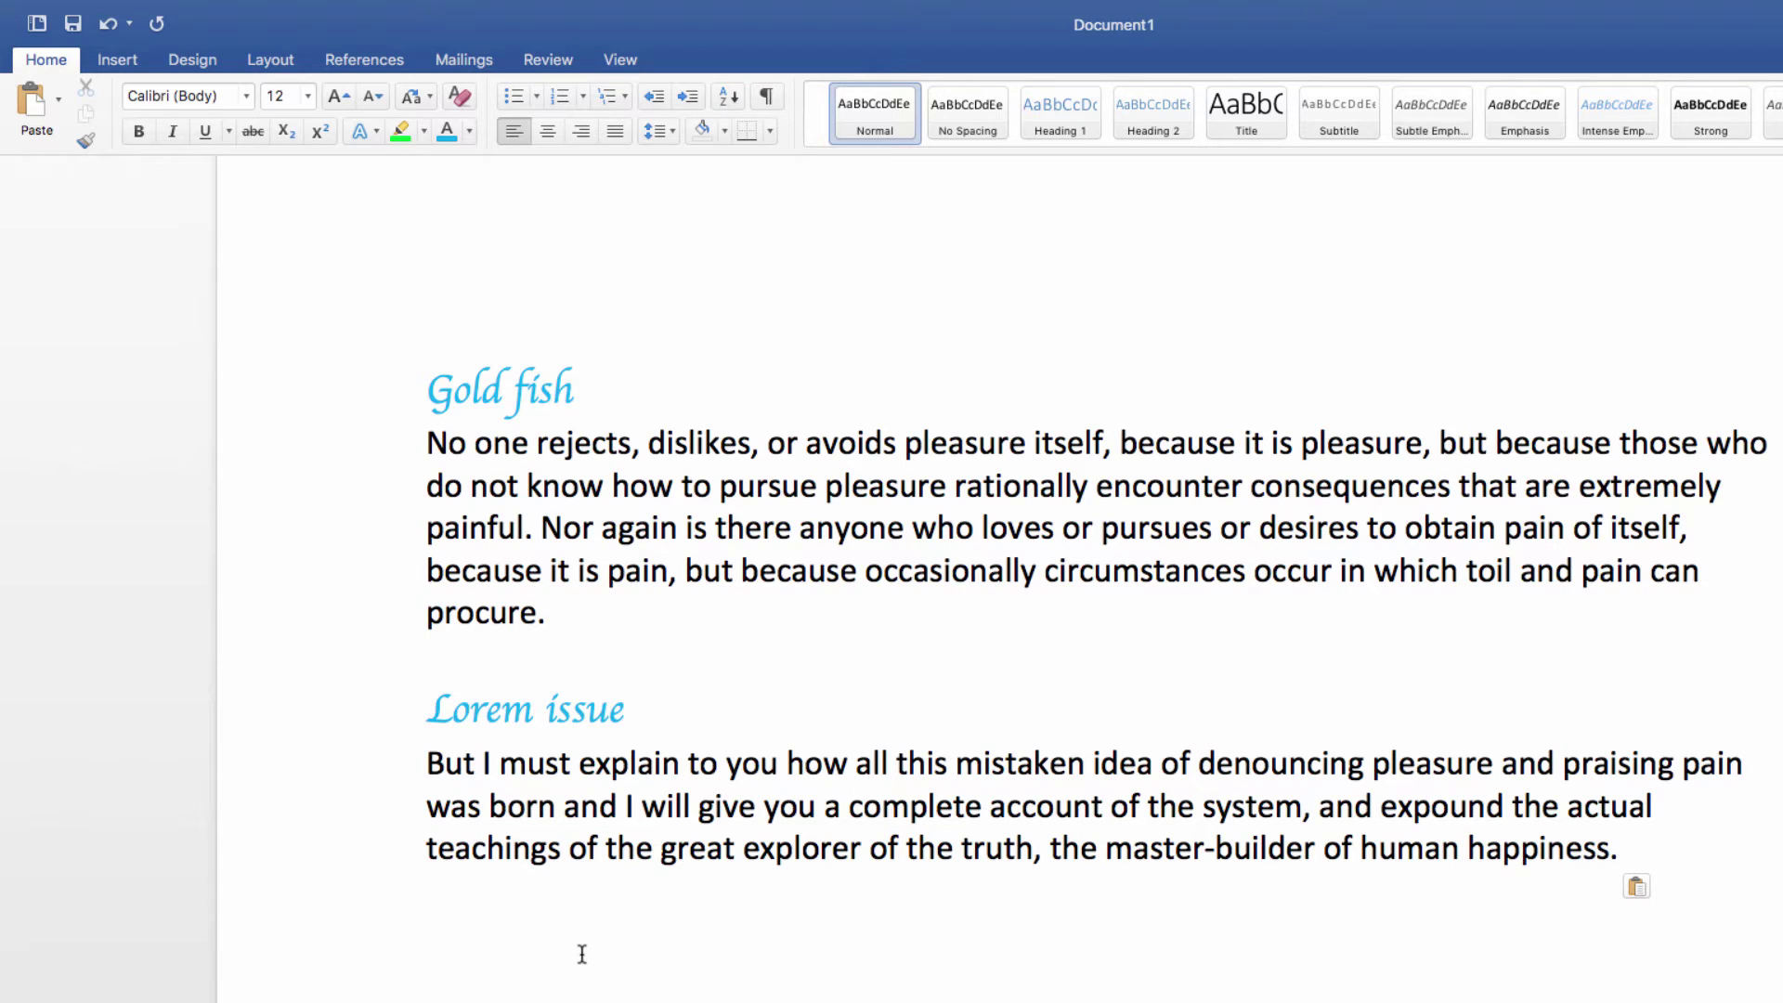
pyautogui.press('BackSpace')
# Undo five times to put Lorem issue back above Gold fish, then select its heading line
pyautogui.click(101, 25)
pyautogui.click(100, 25)
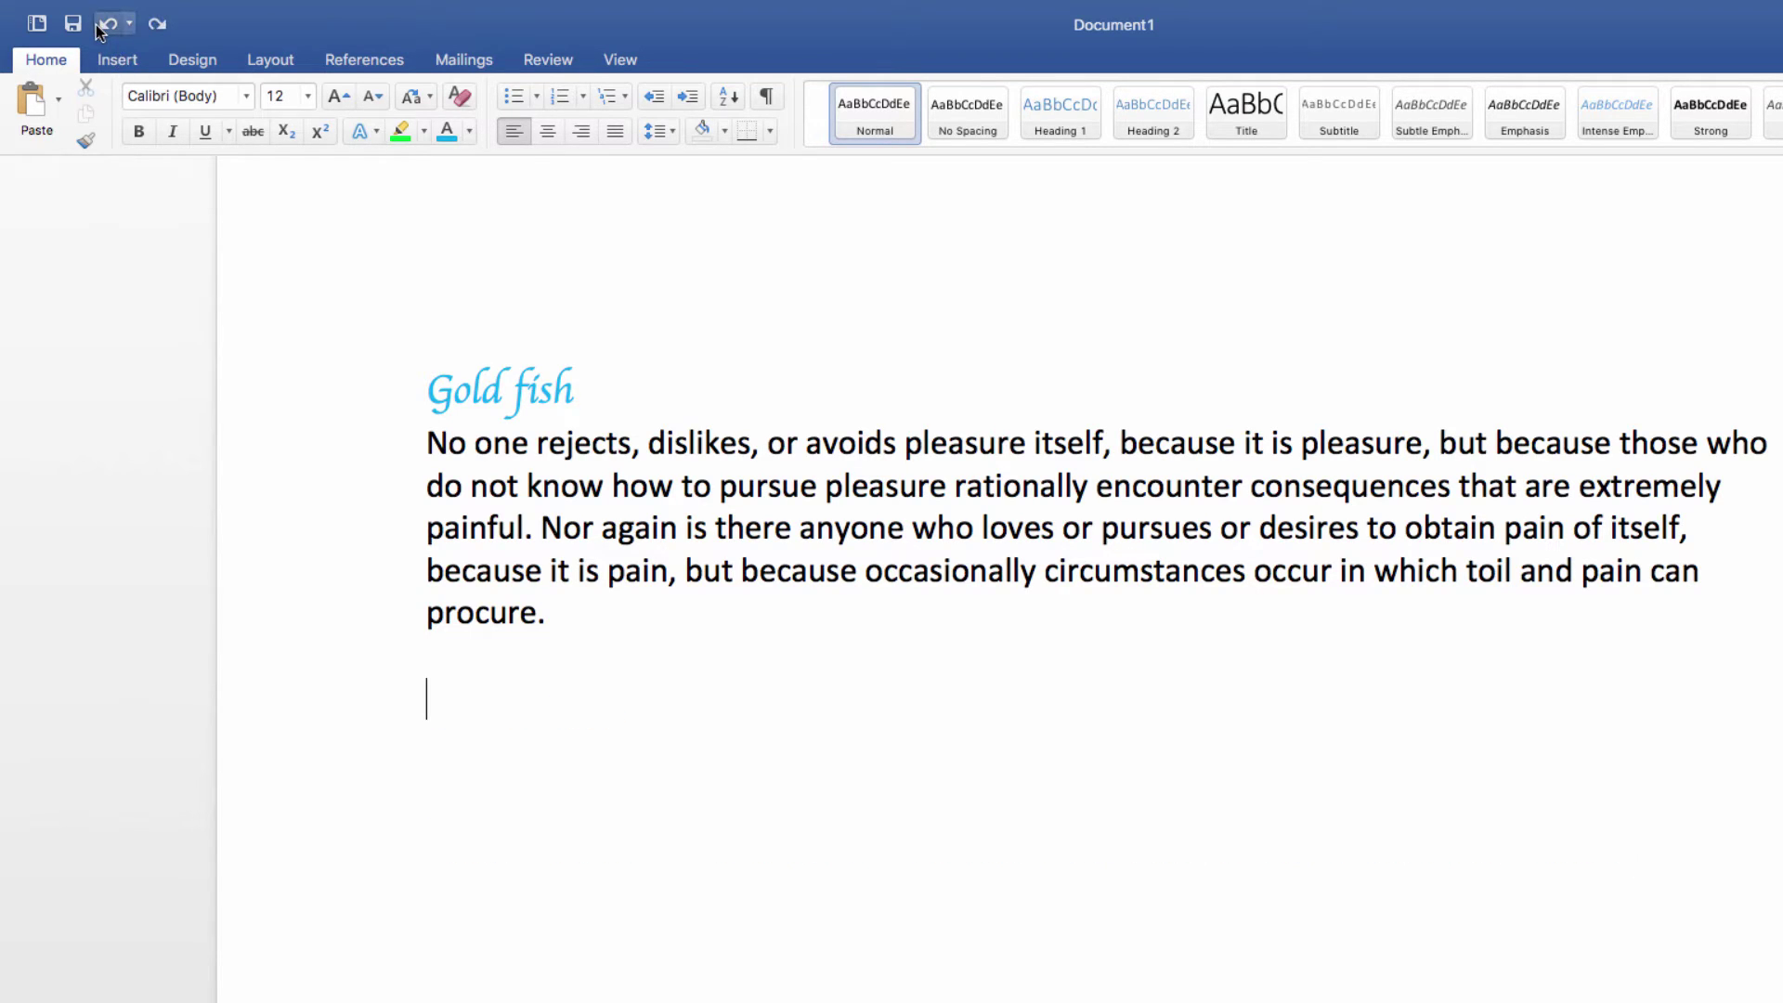
pyautogui.click(101, 25)
pyautogui.click(100, 25)
pyautogui.click(100, 25)
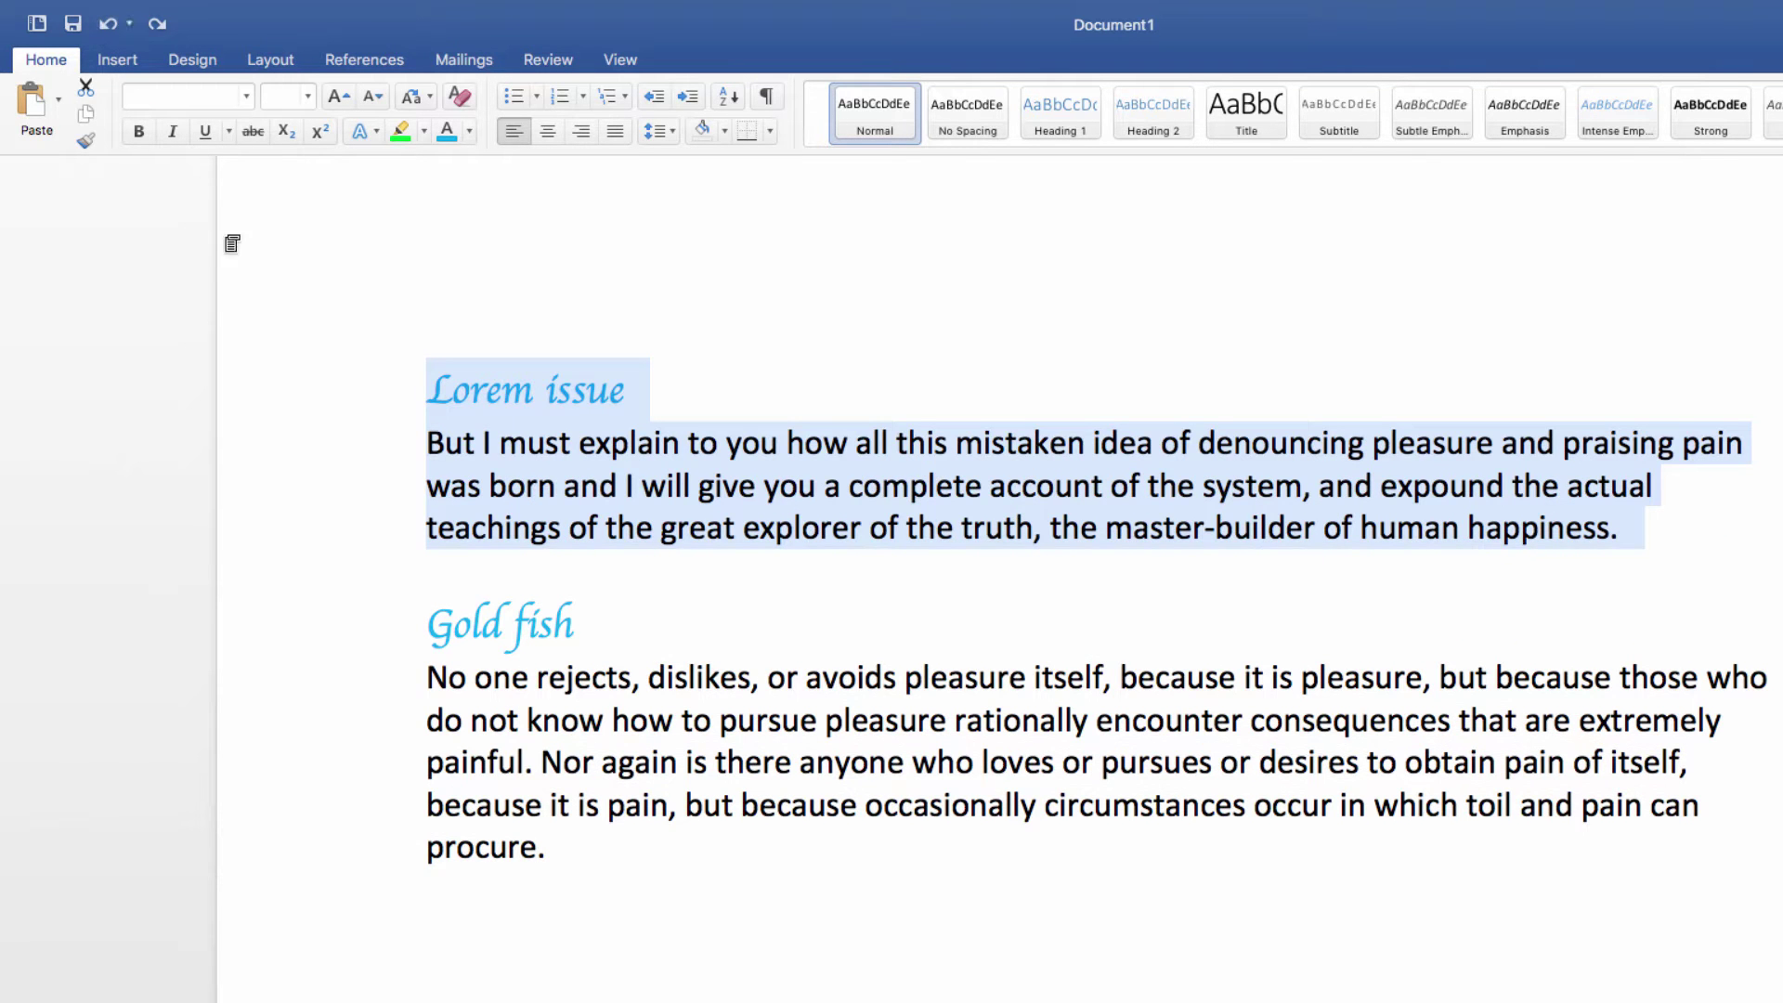
pyautogui.click(738, 650)
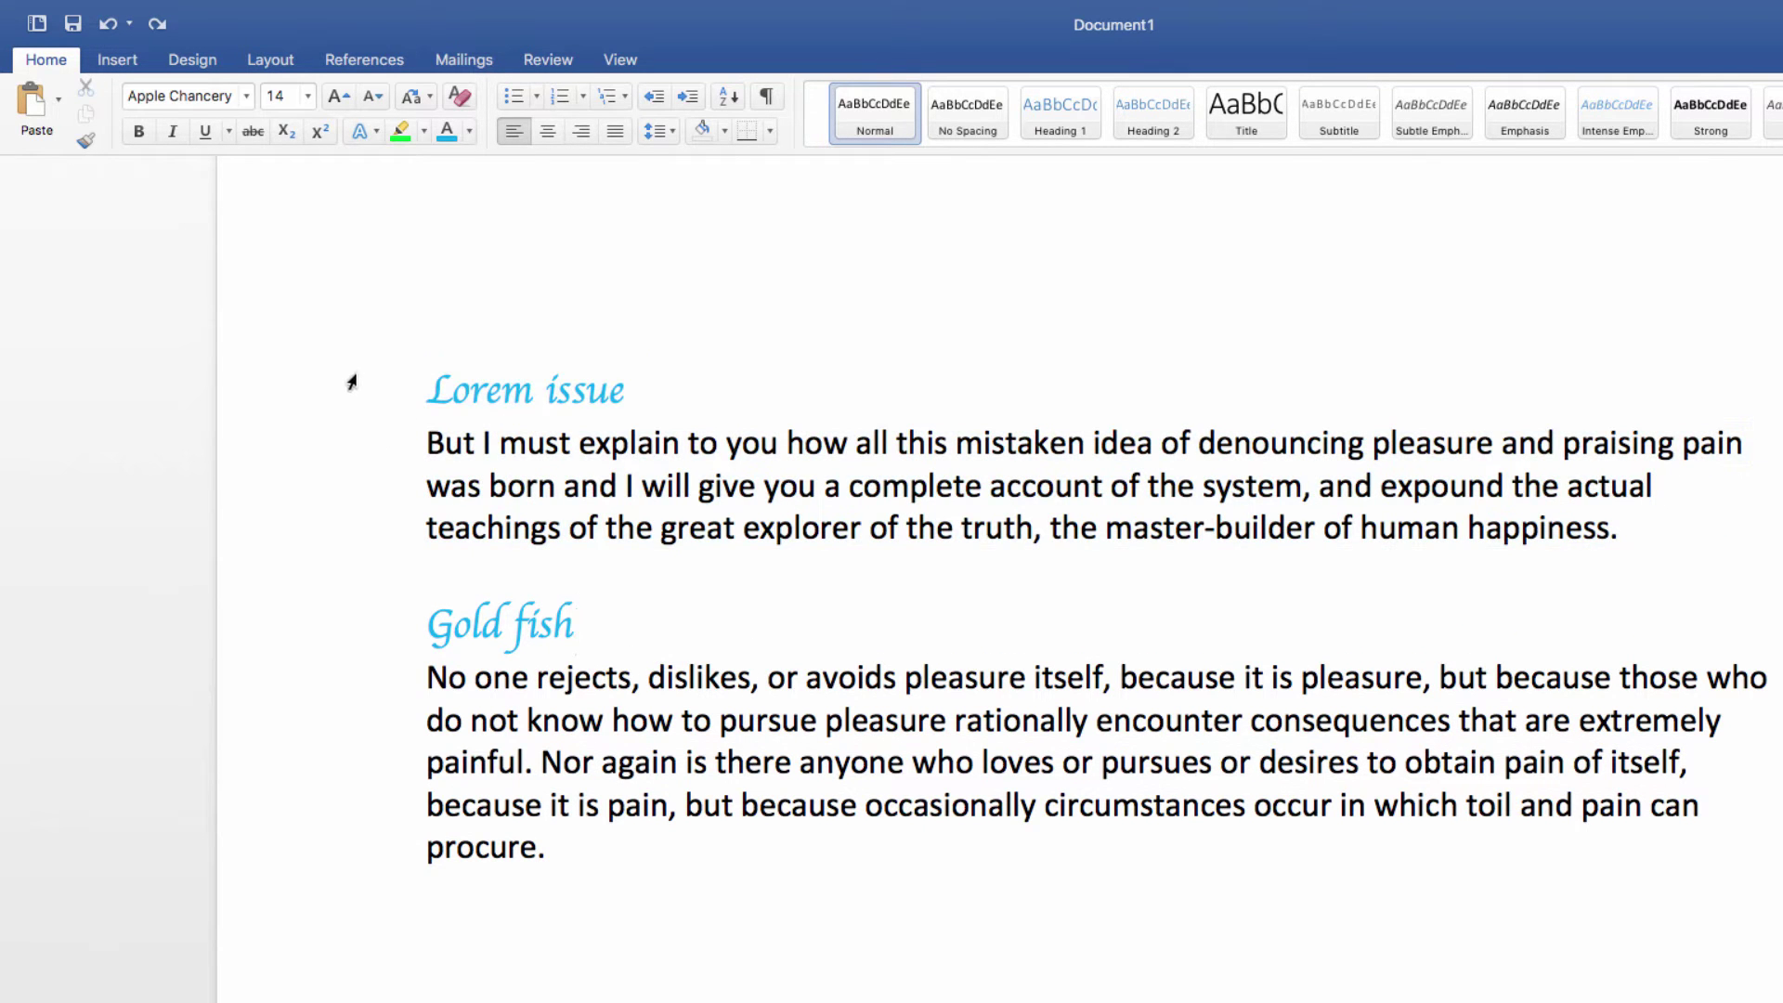
pyautogui.click(318, 397)
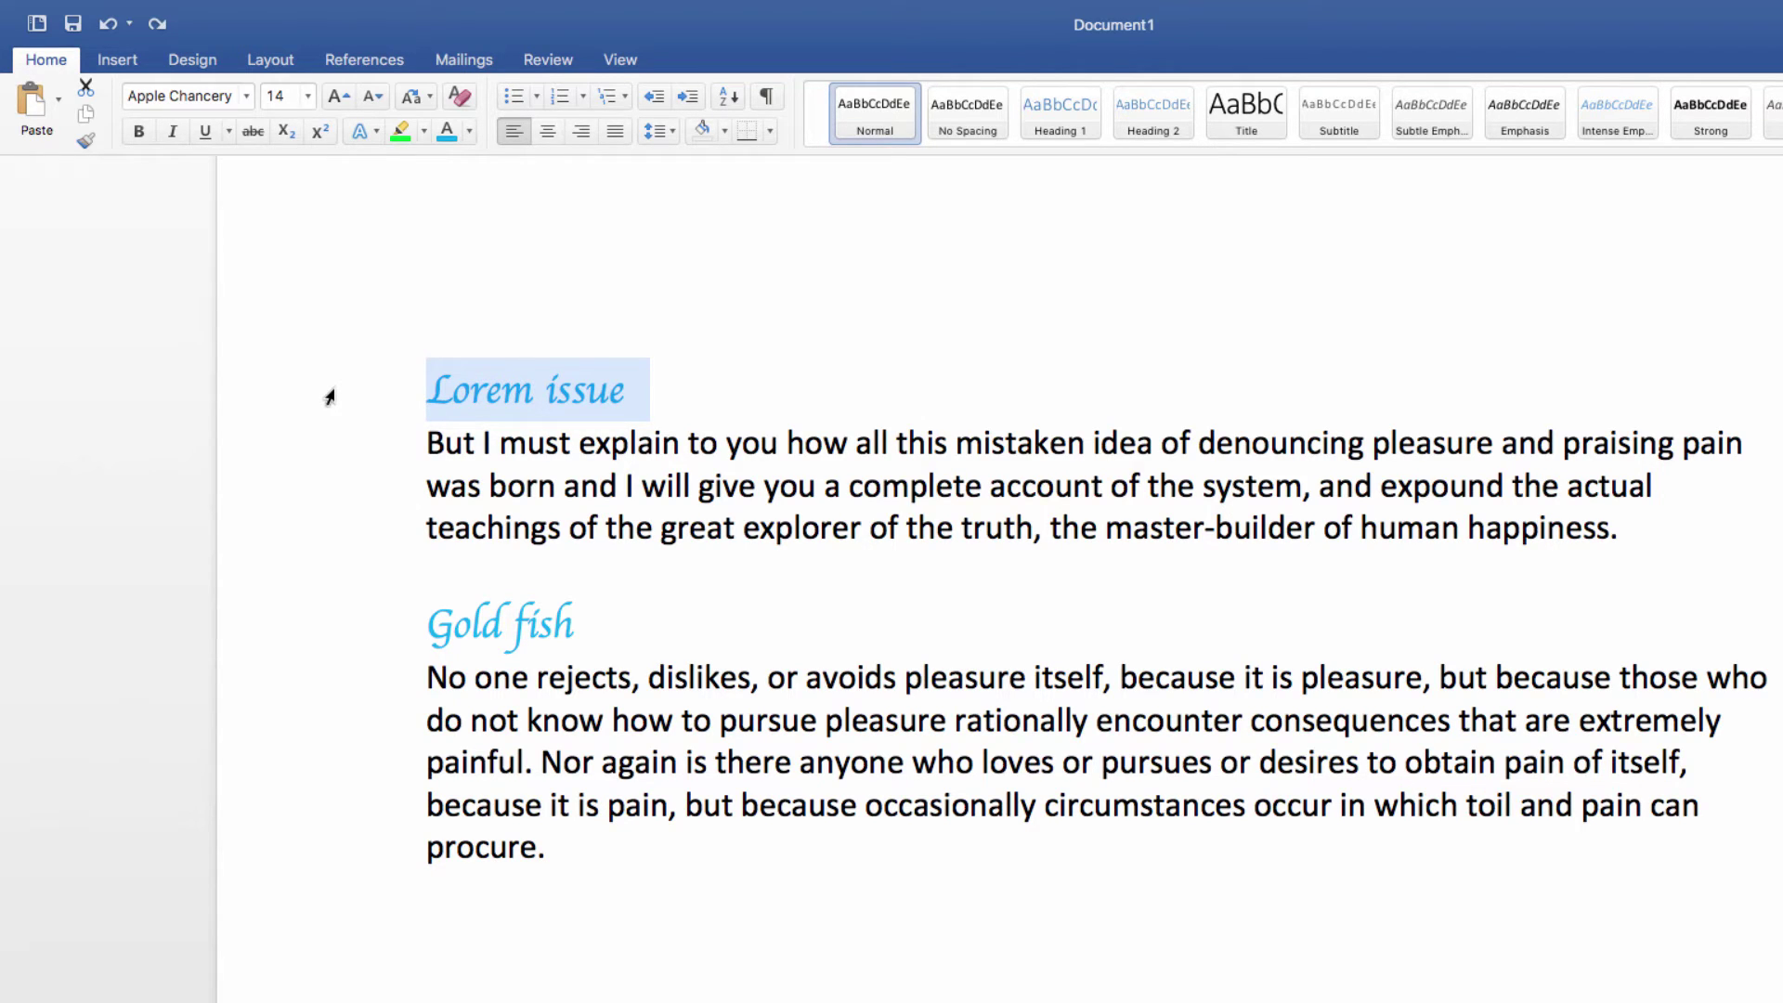
# Copy only the Lorem issue heading line and paste it below the Gold fish paragraph
pyautogui.click(327, 450)
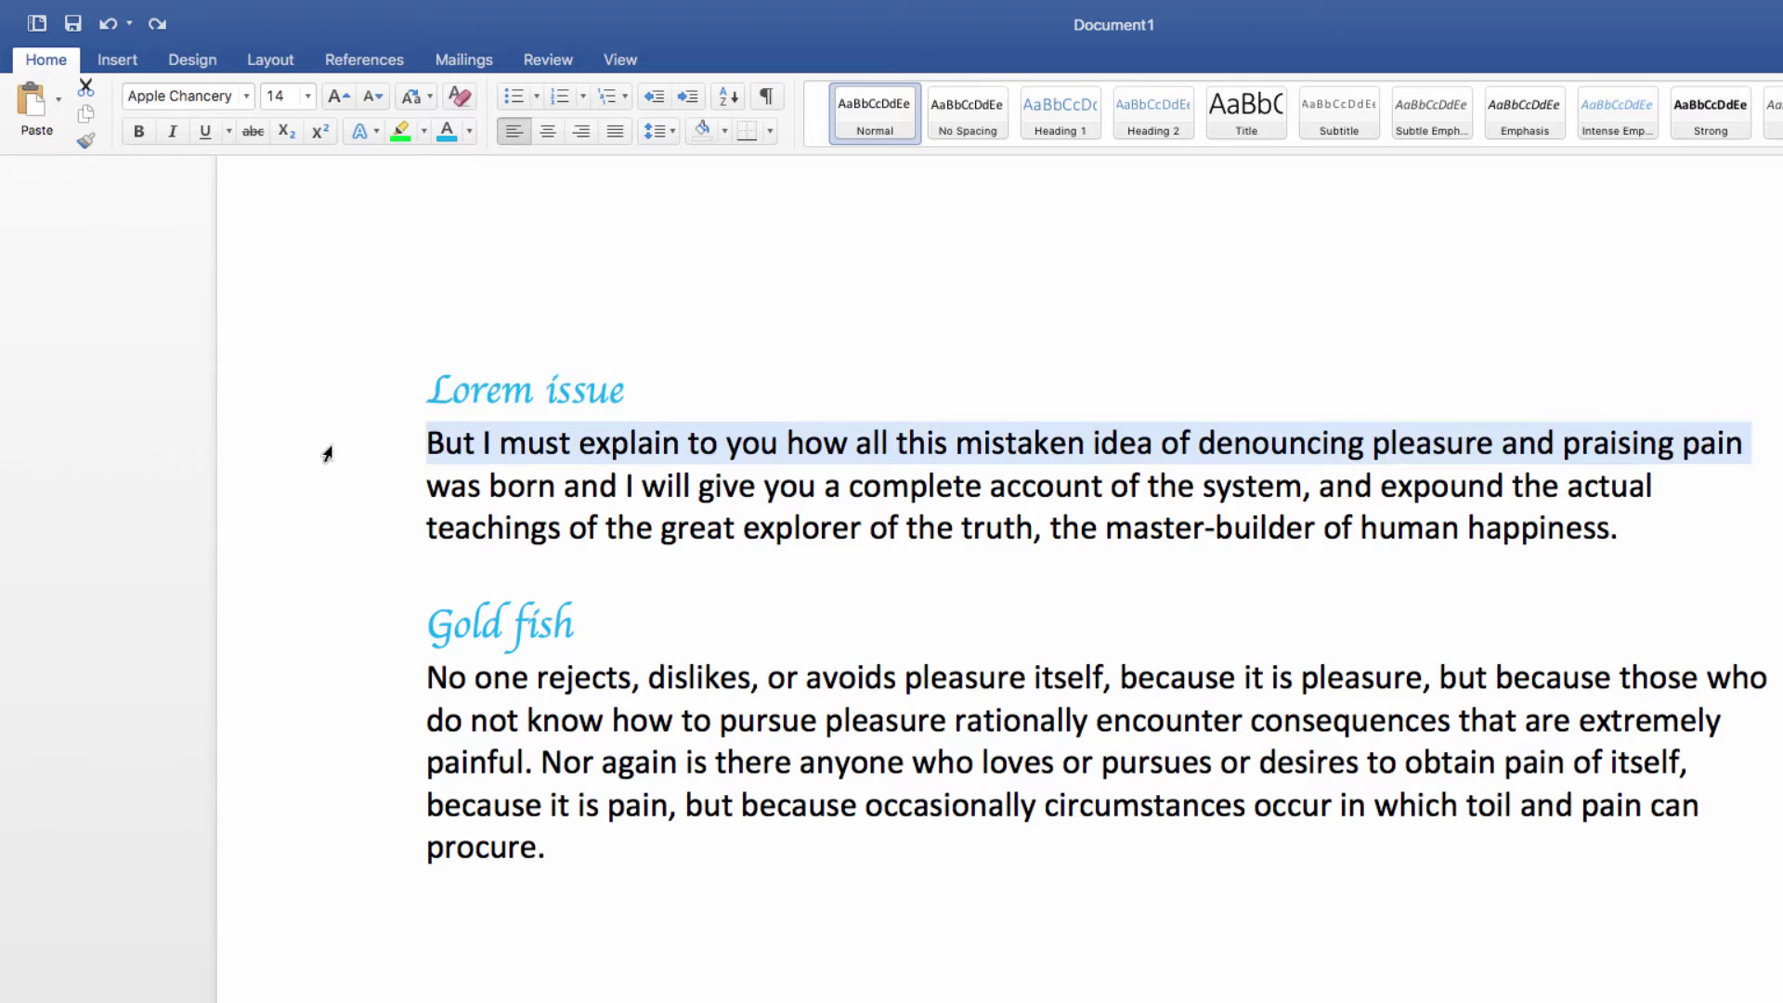
pyautogui.click(332, 500)
pyautogui.moveTo(329, 444); pyautogui.dragTo(294, 402)
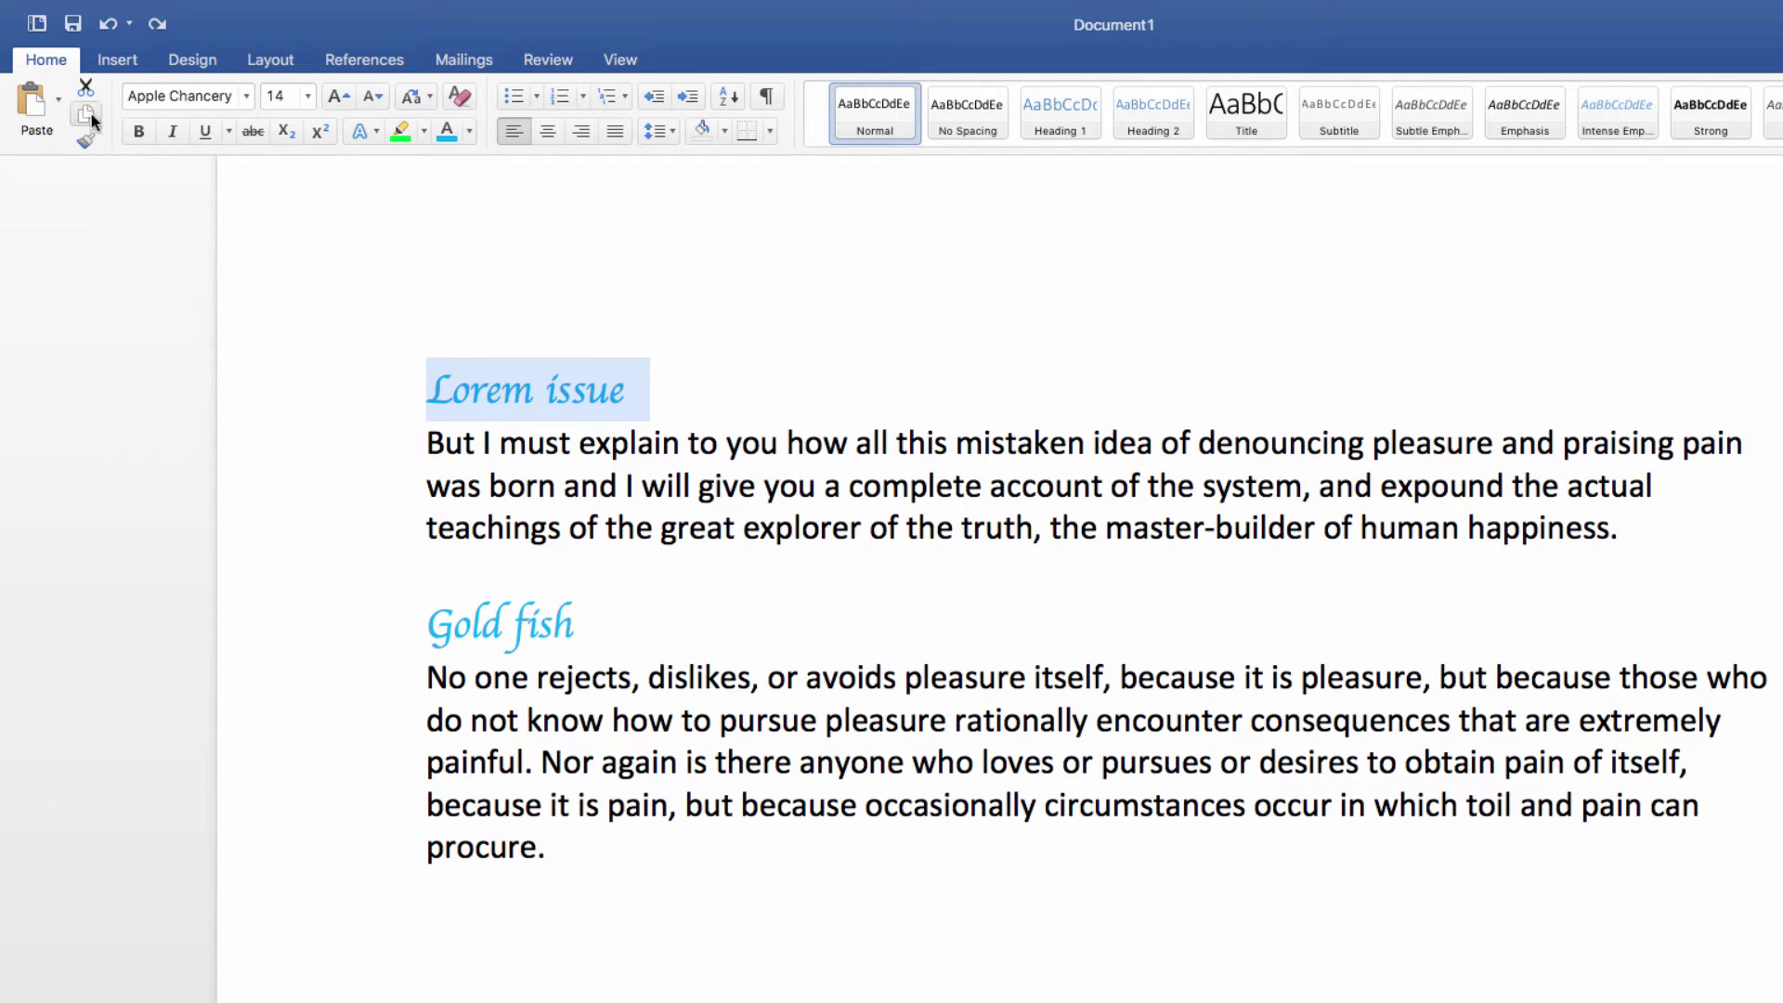
pyautogui.click(91, 119)
pyautogui.click(592, 932)
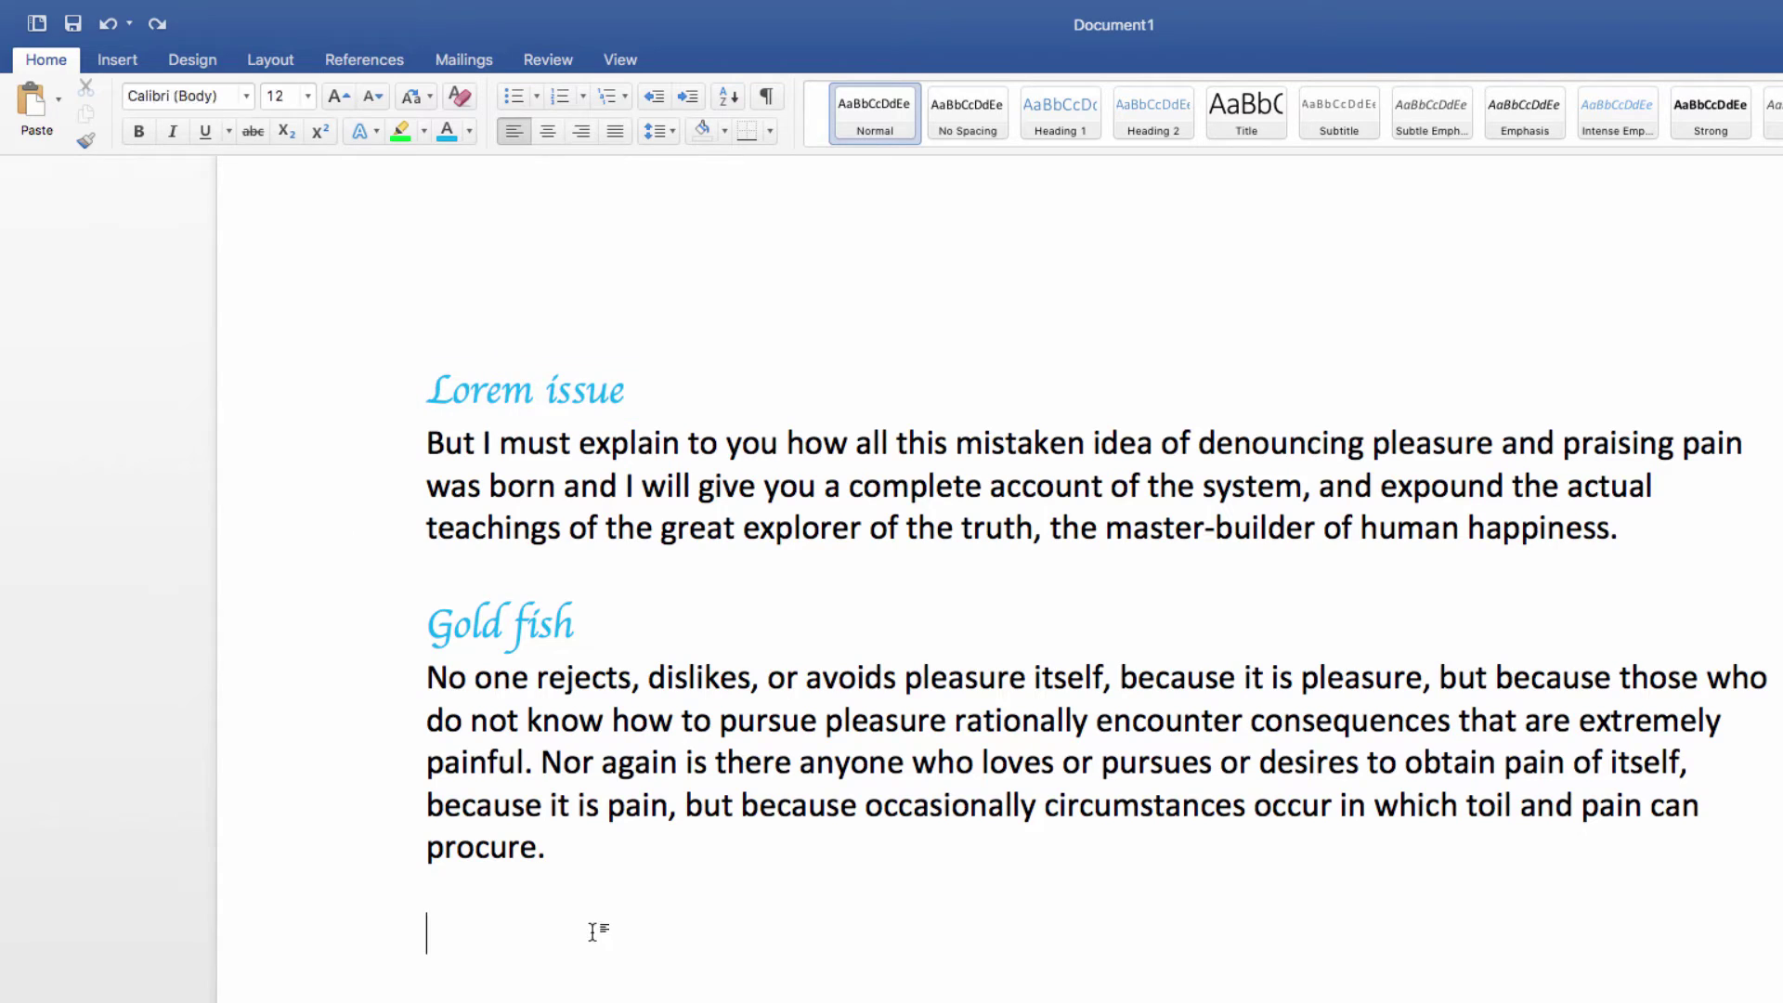
pyautogui.click(31, 109)
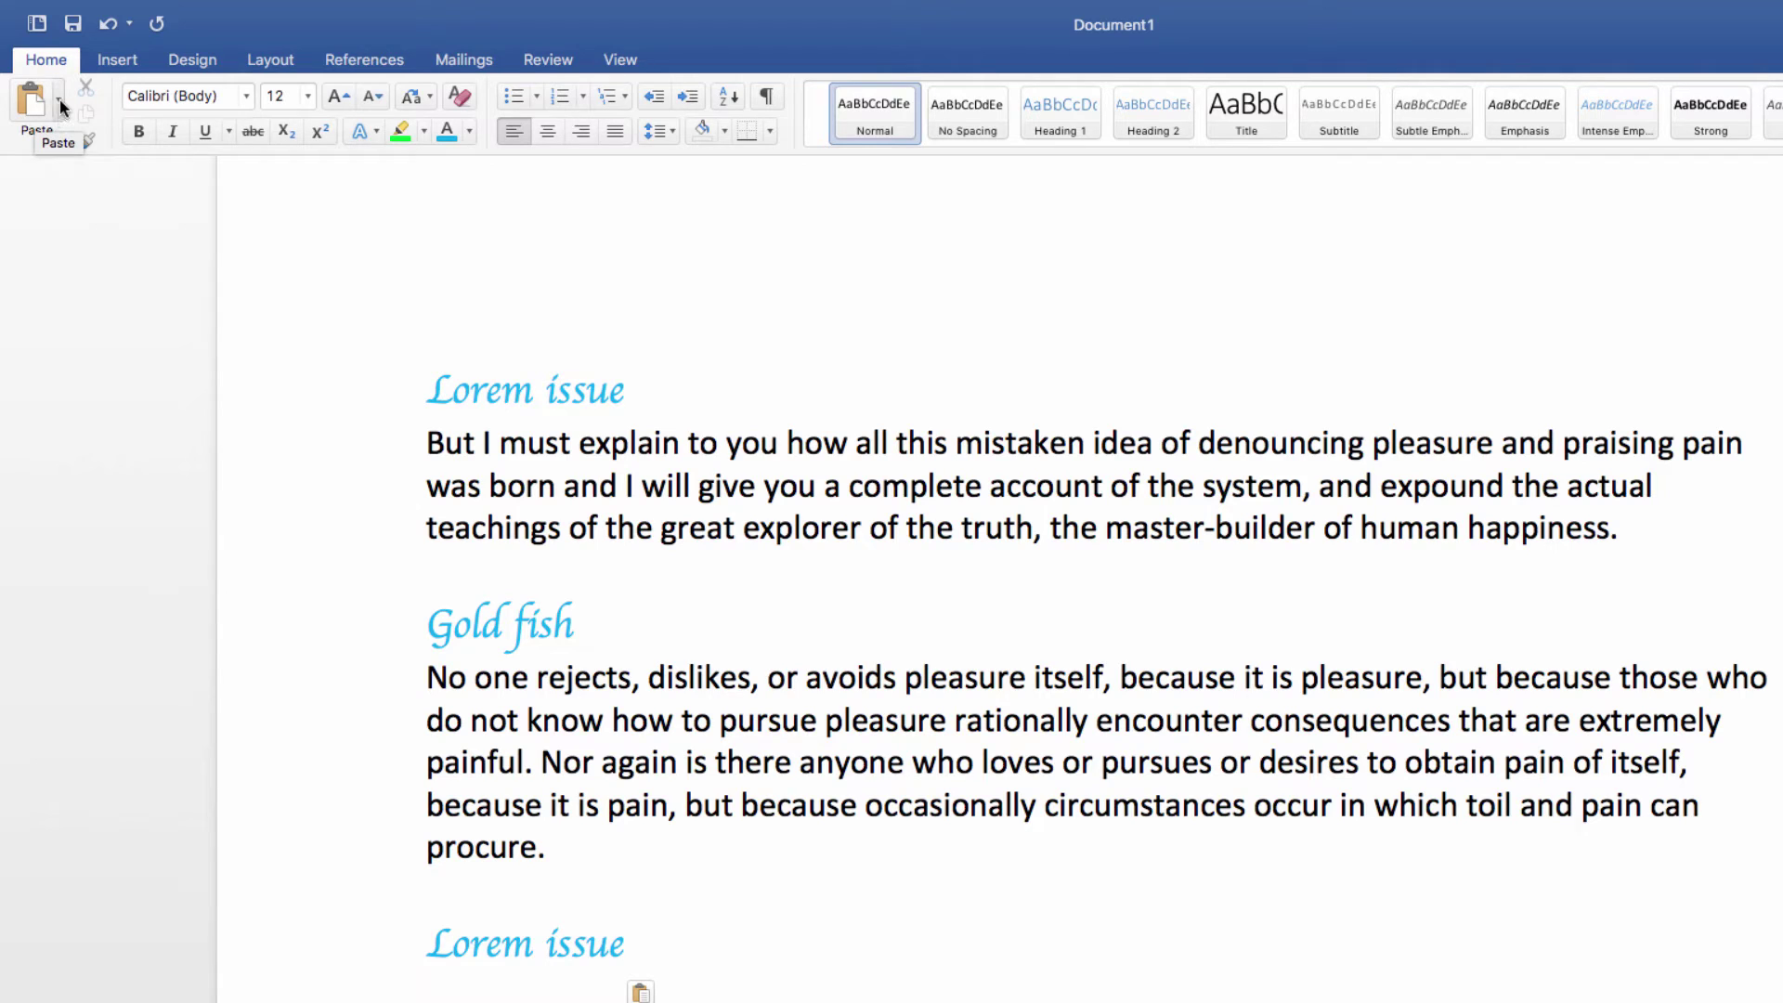
# Paste another Lorem issue heading using Keep Source Formatting
pyautogui.click(60, 100)
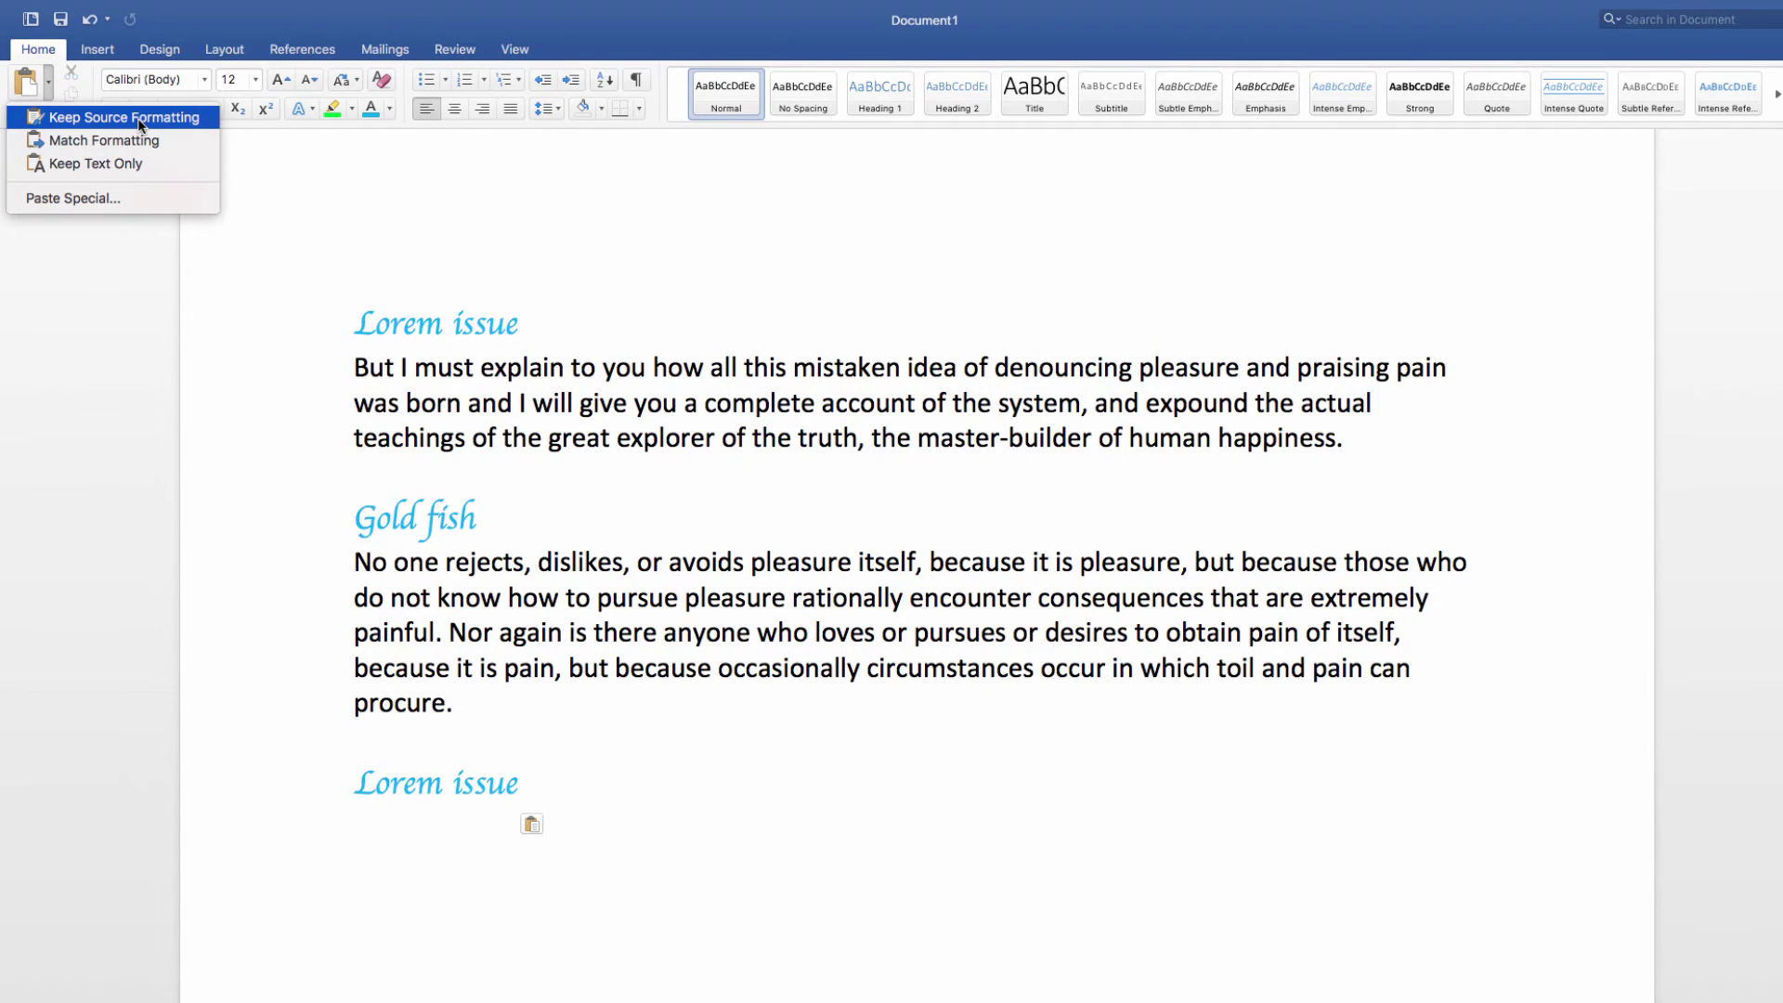
pyautogui.click(387, 839)
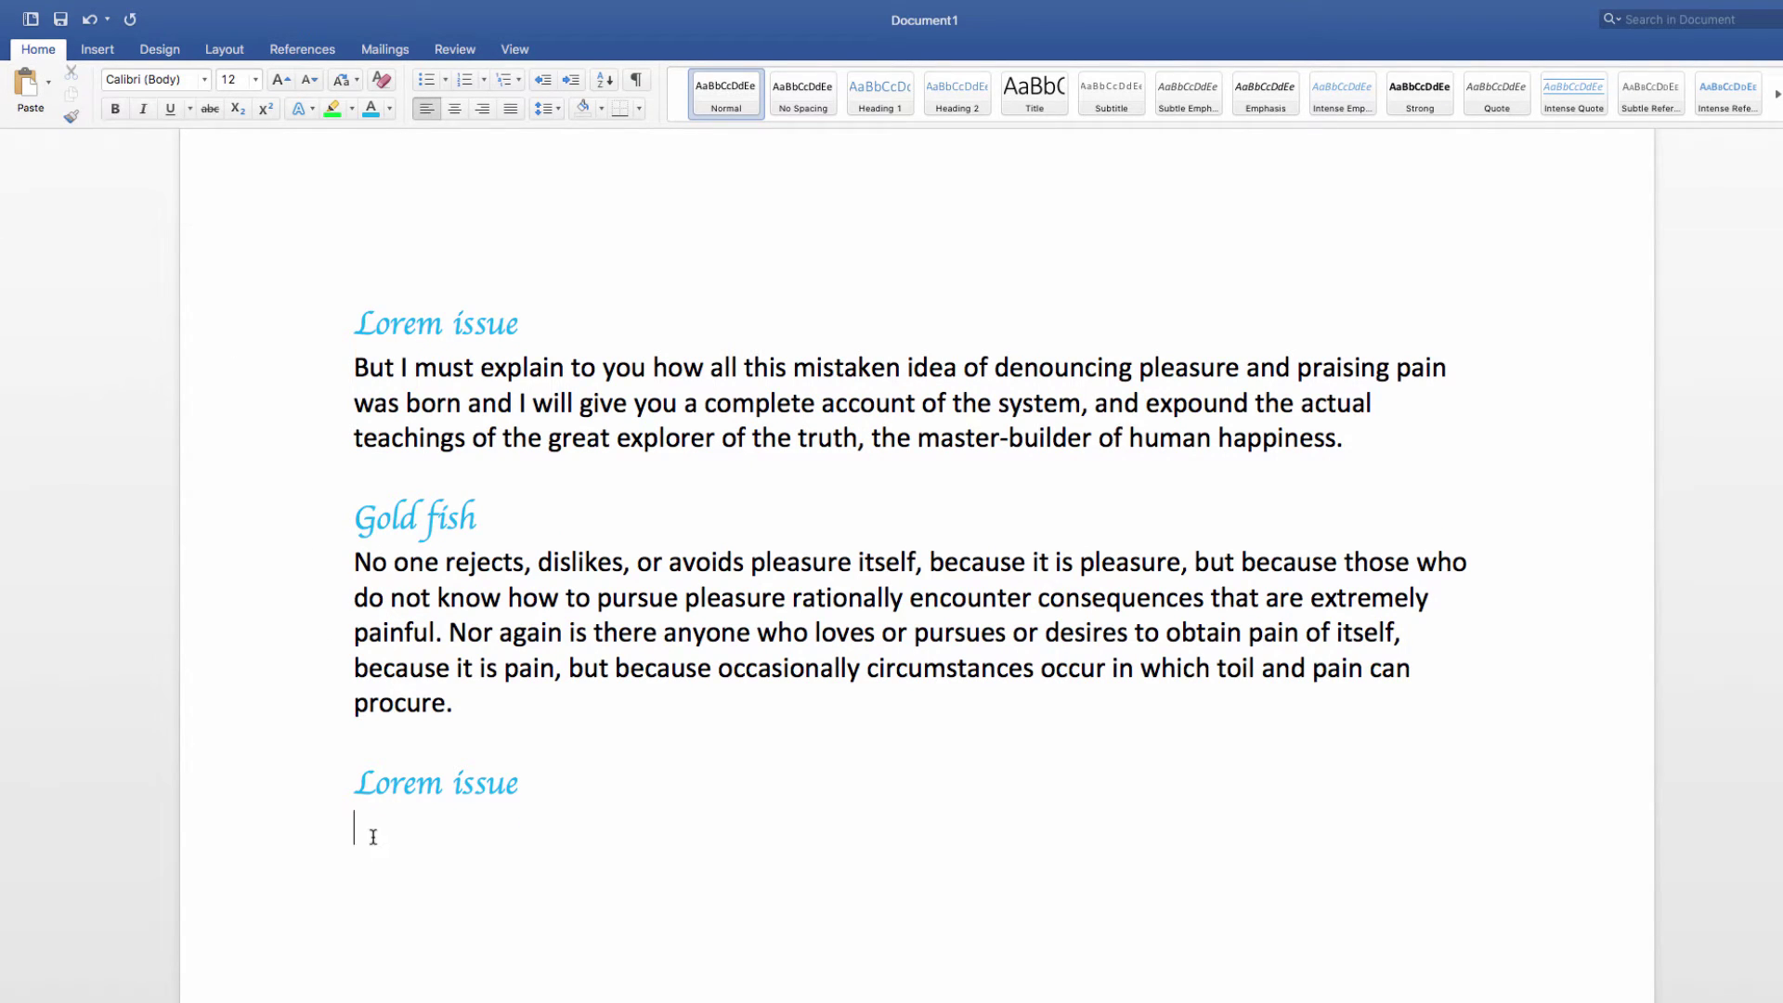
pyautogui.click(46, 84)
pyautogui.click(63, 119)
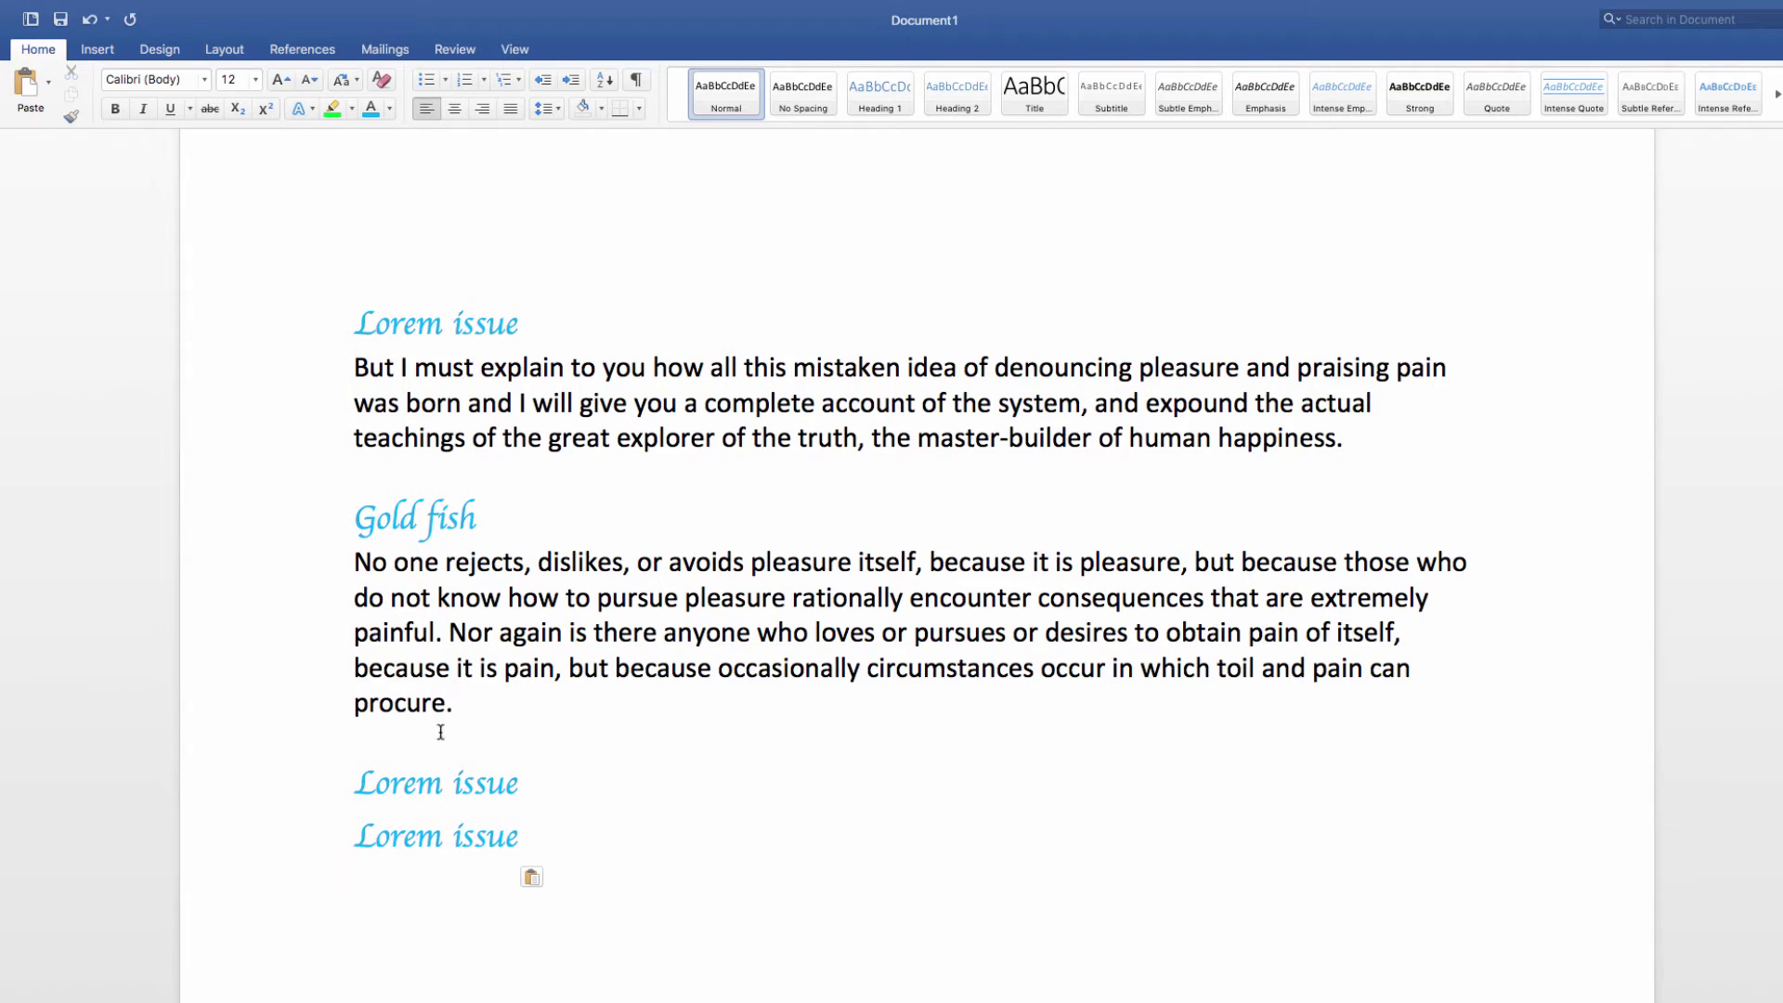
# Paste 'Lorem issue' on the last line with Keep Text Only and start a new line
pyautogui.click(338, 332)
pyautogui.press('super+c')
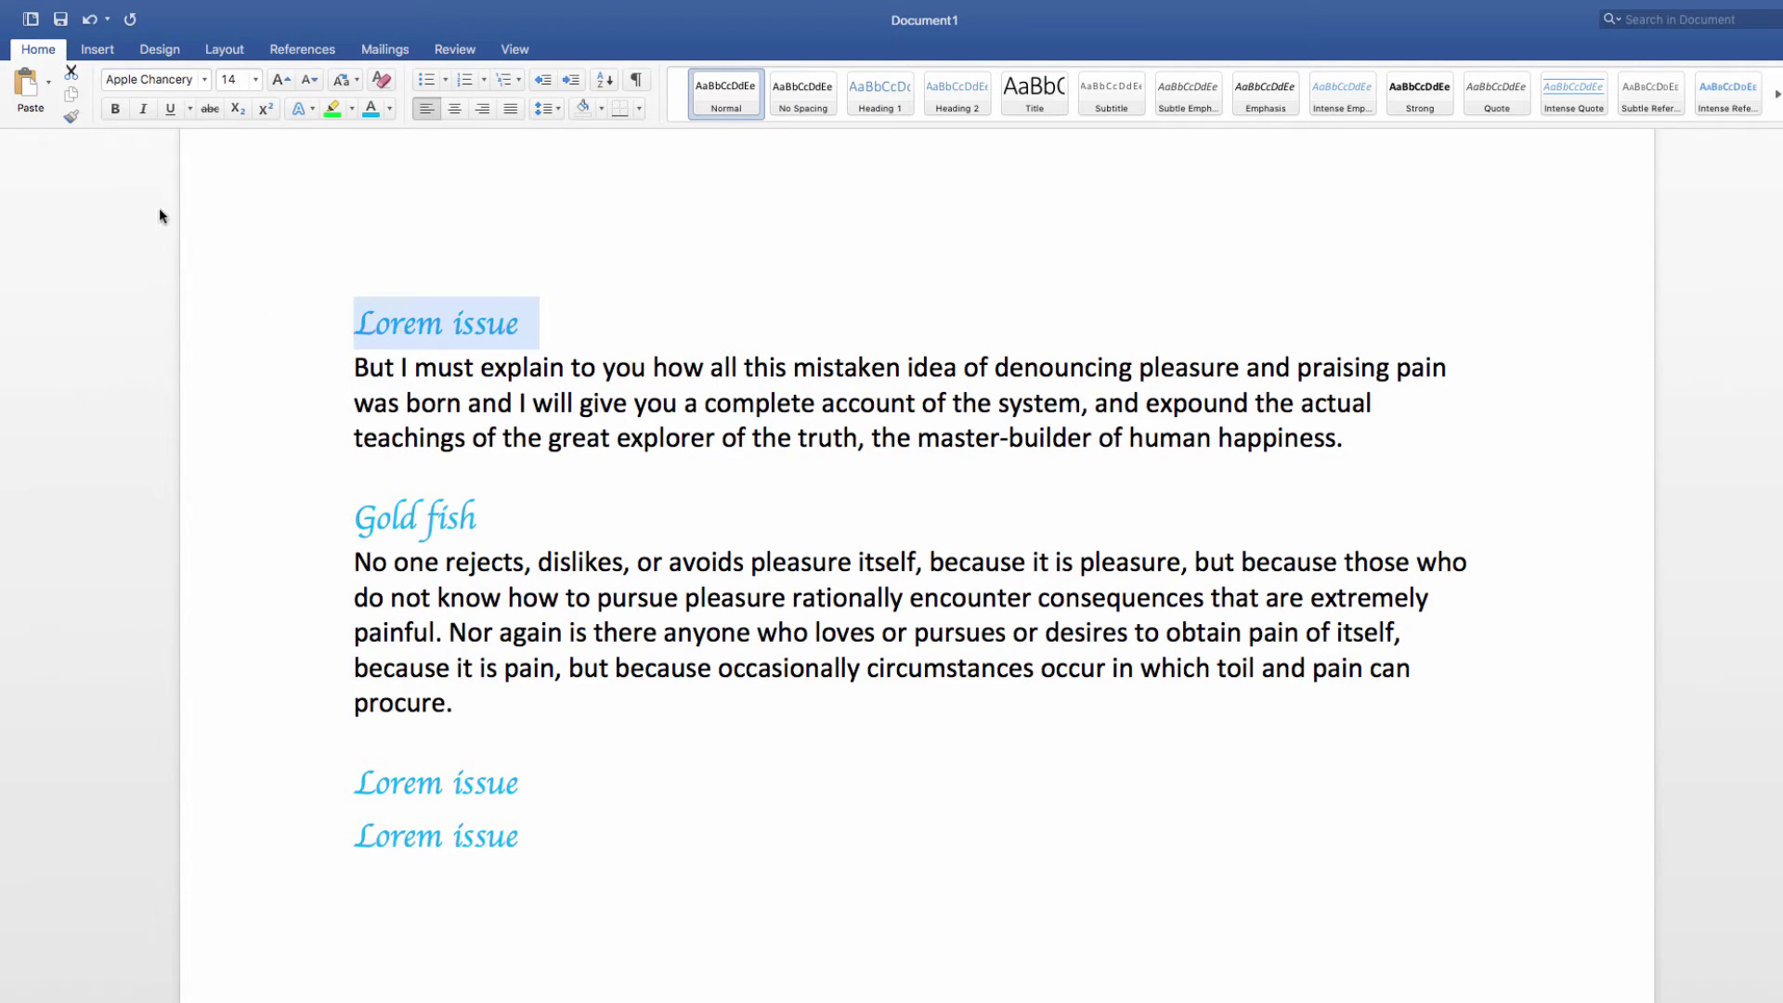
pyautogui.click(414, 905)
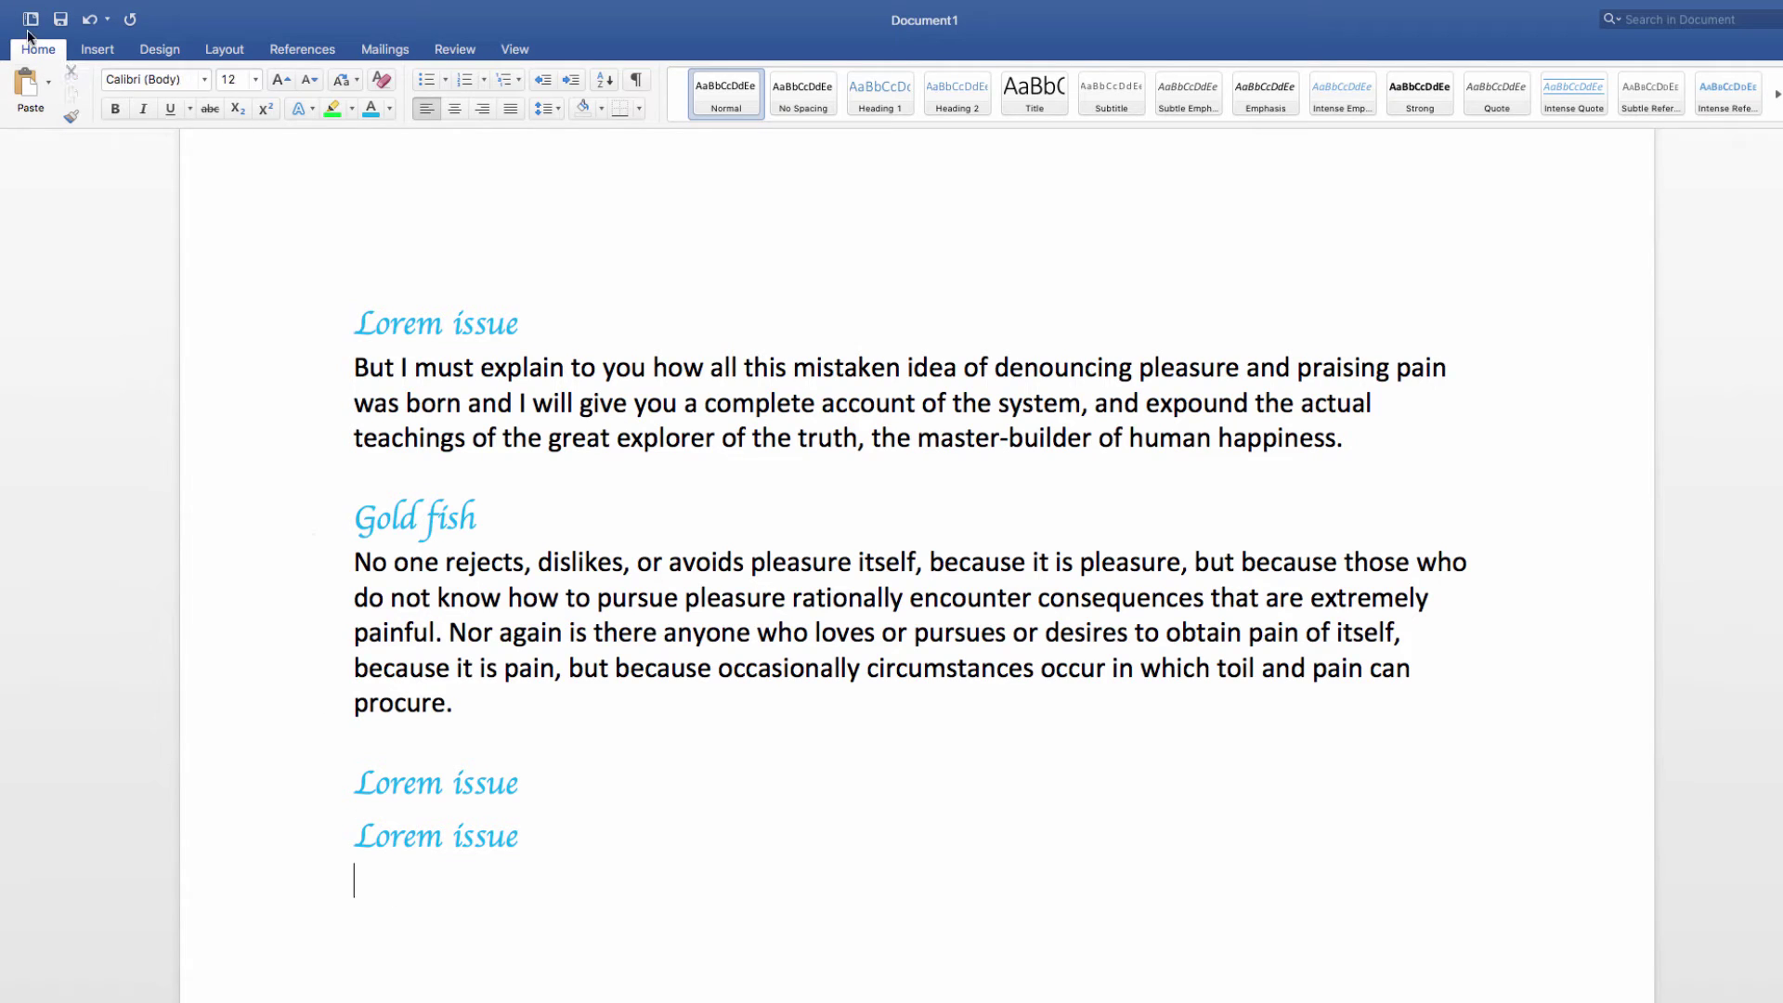
pyautogui.click(49, 82)
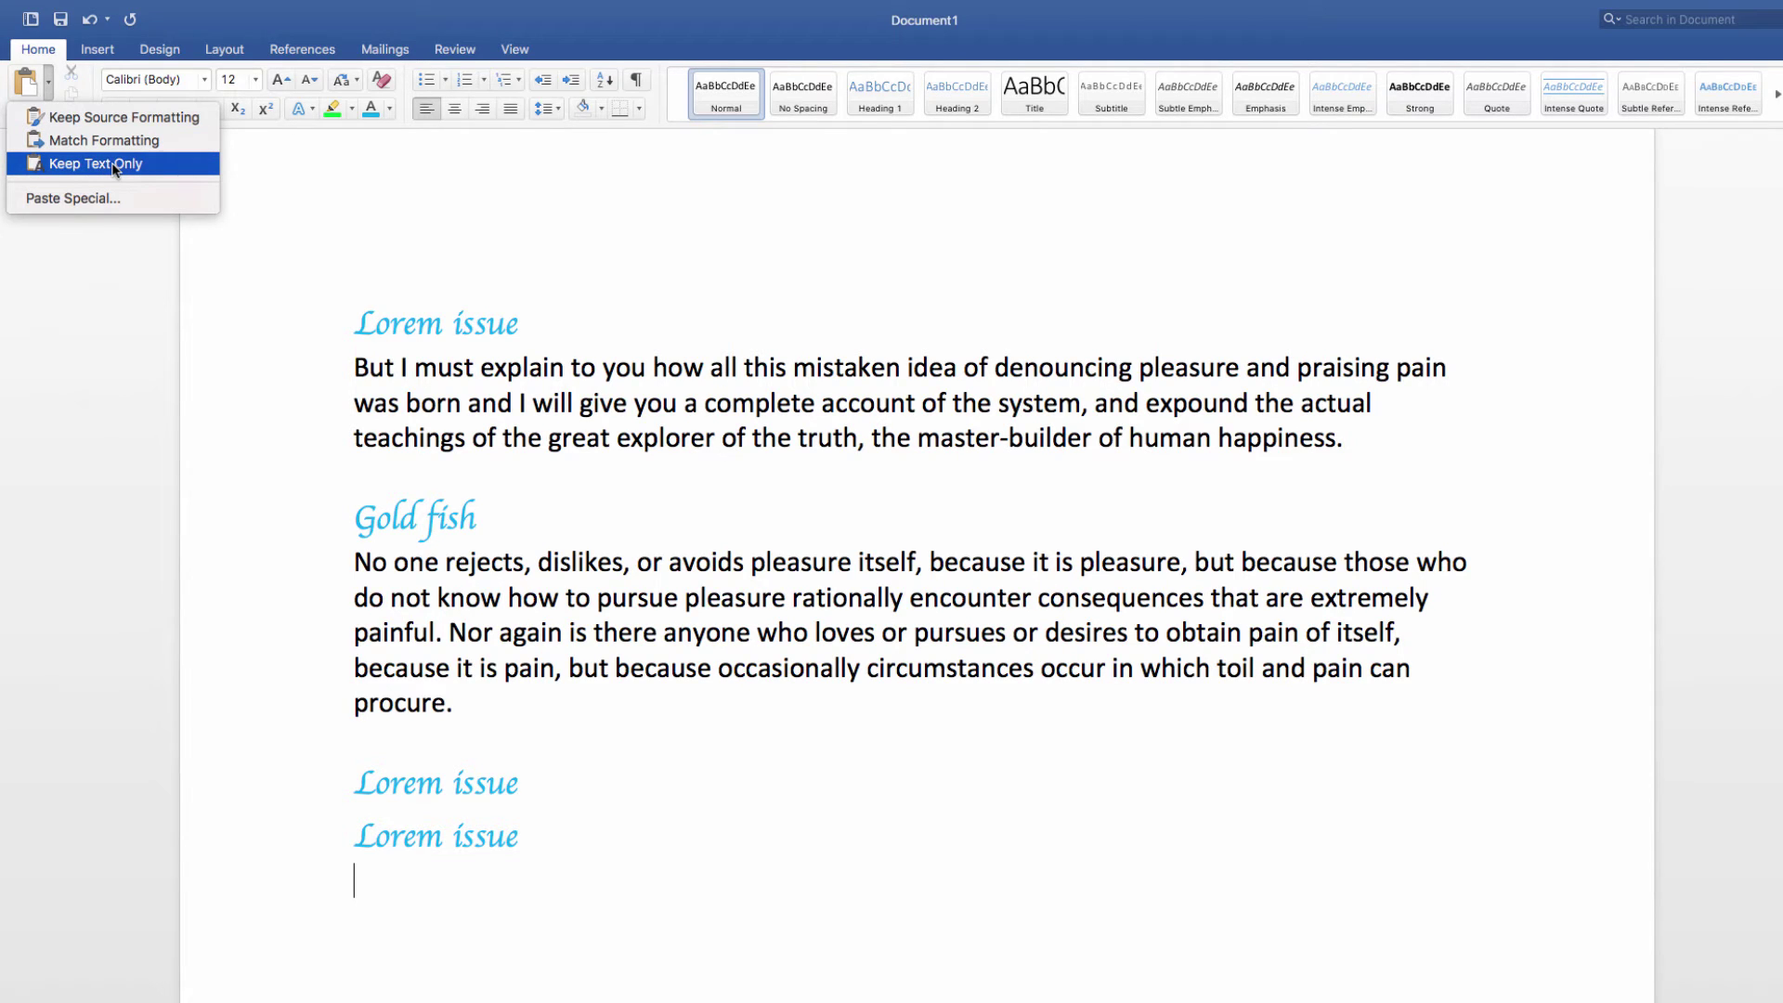
pyautogui.click(383, 890)
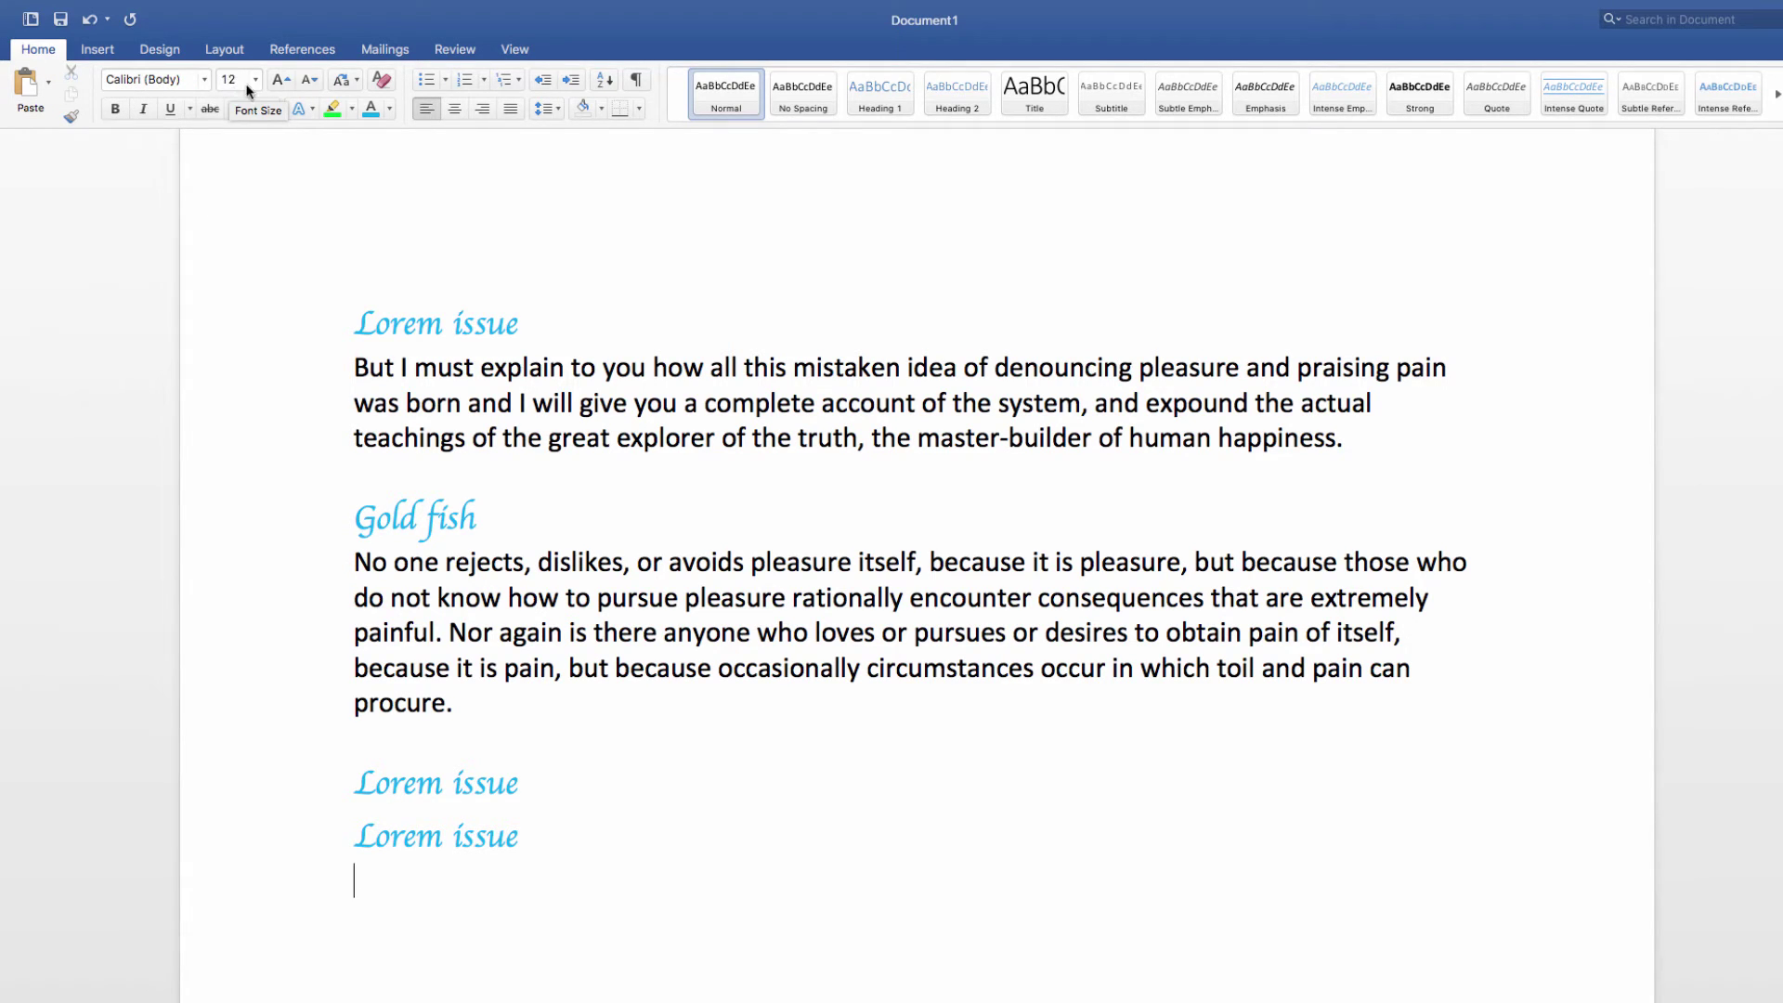
pyautogui.click(49, 89)
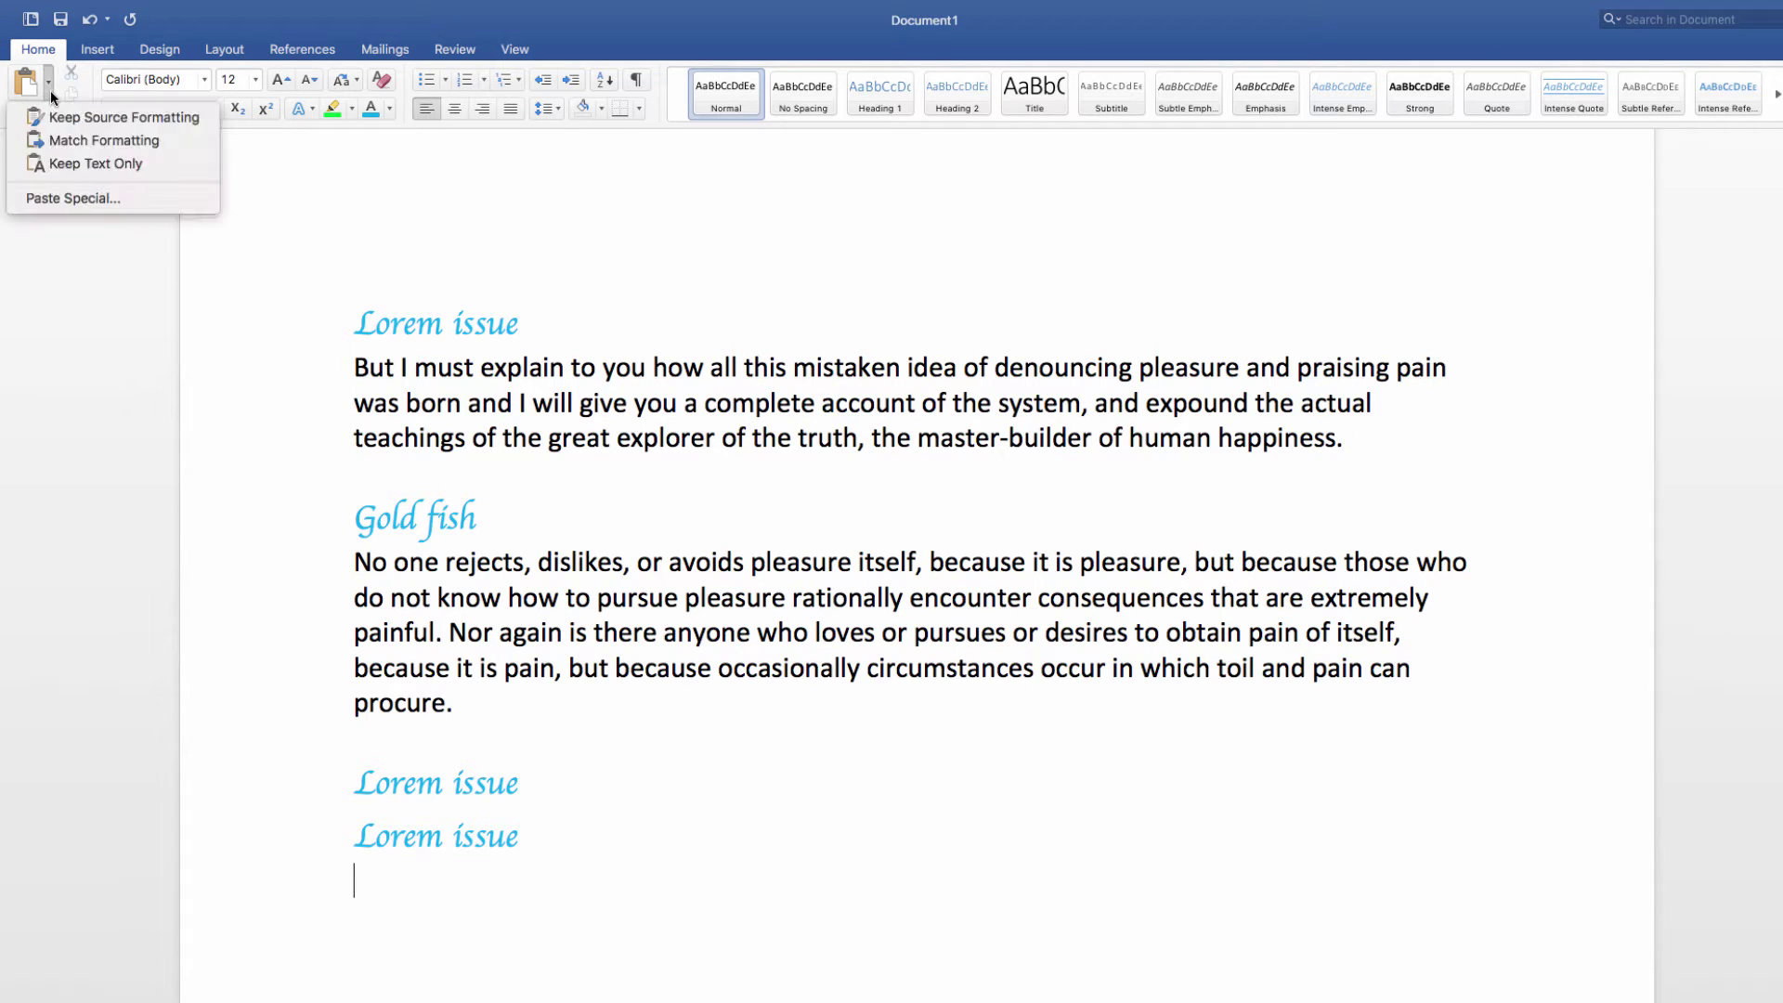
pyautogui.click(154, 165)
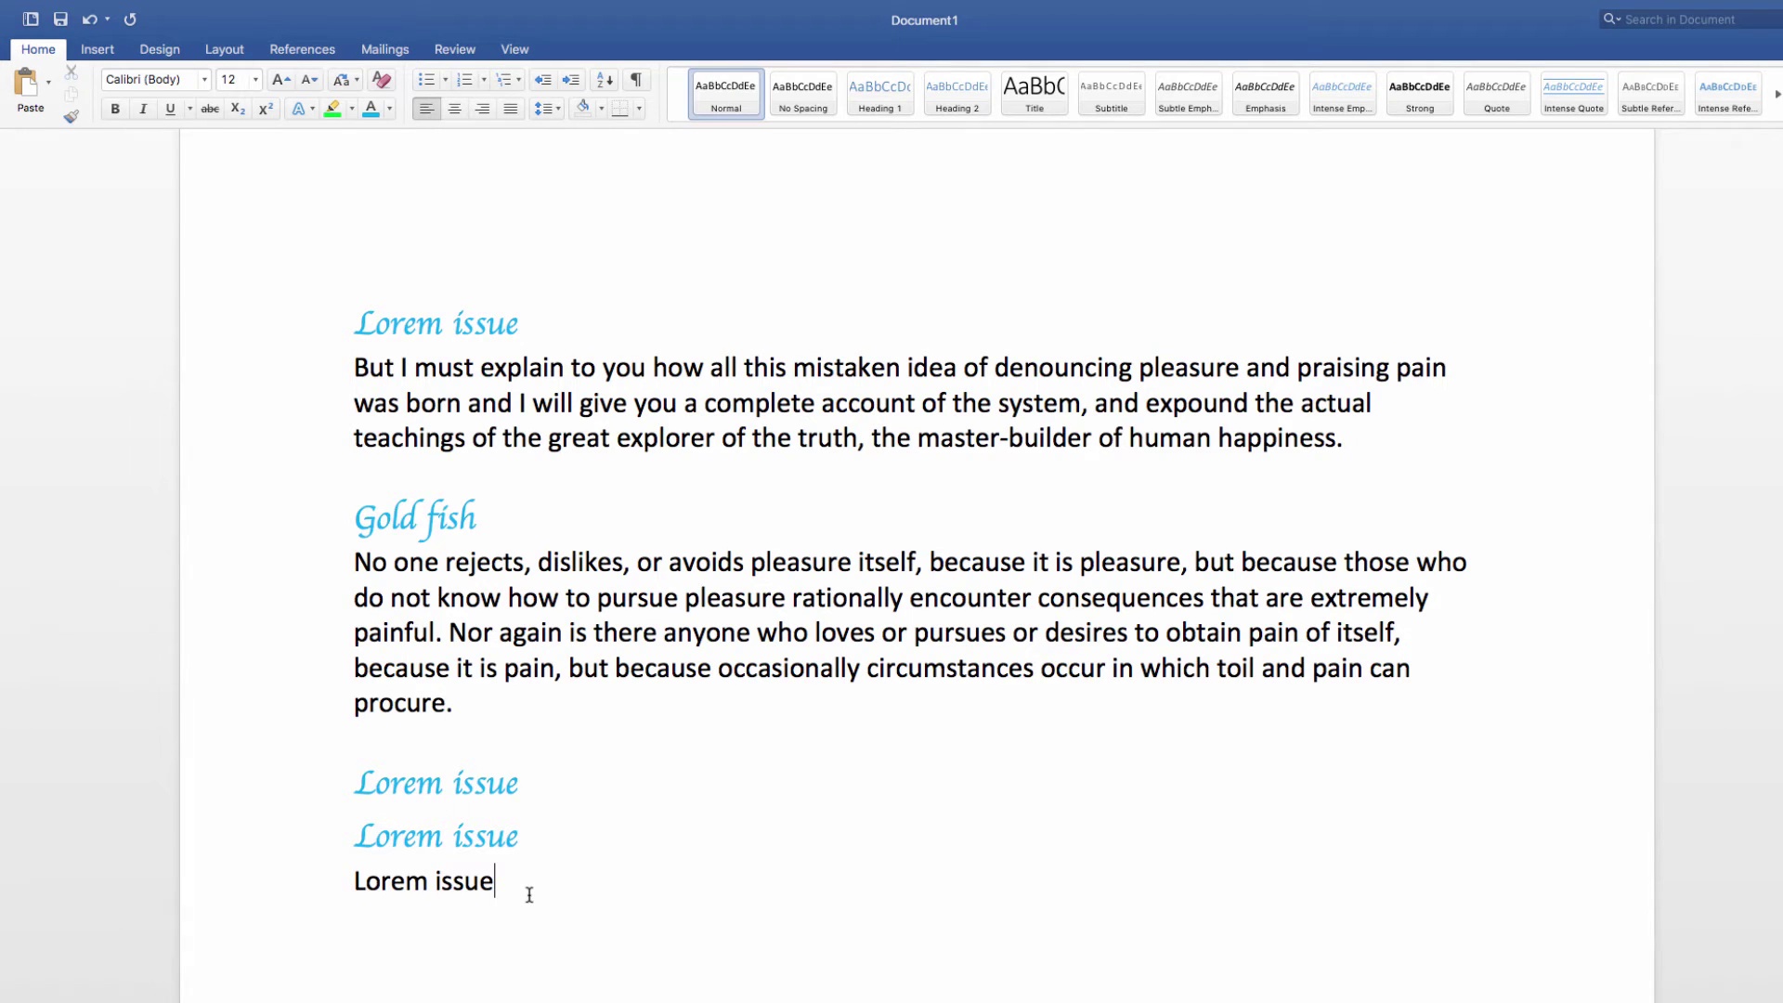
pyautogui.press('Return')
# Use Paste Special to paste 'Lorem issue' as Unformatted Text on the new line
pyautogui.click(49, 82)
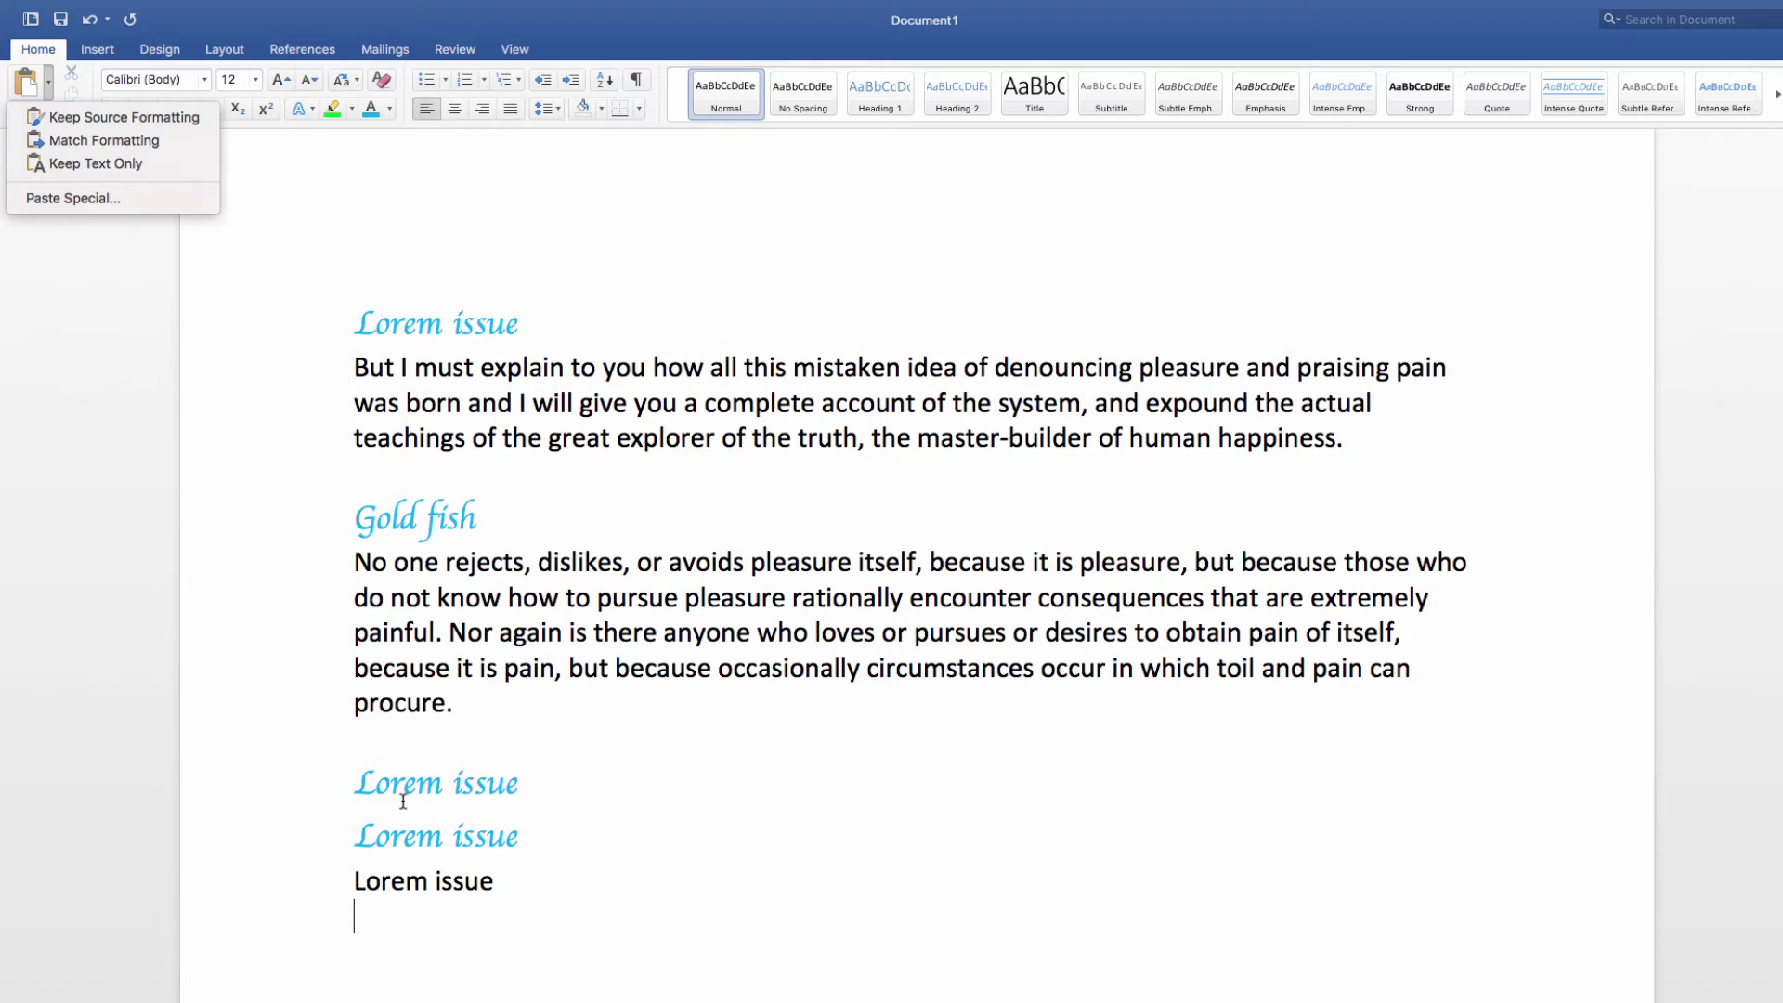
pyautogui.click(75, 198)
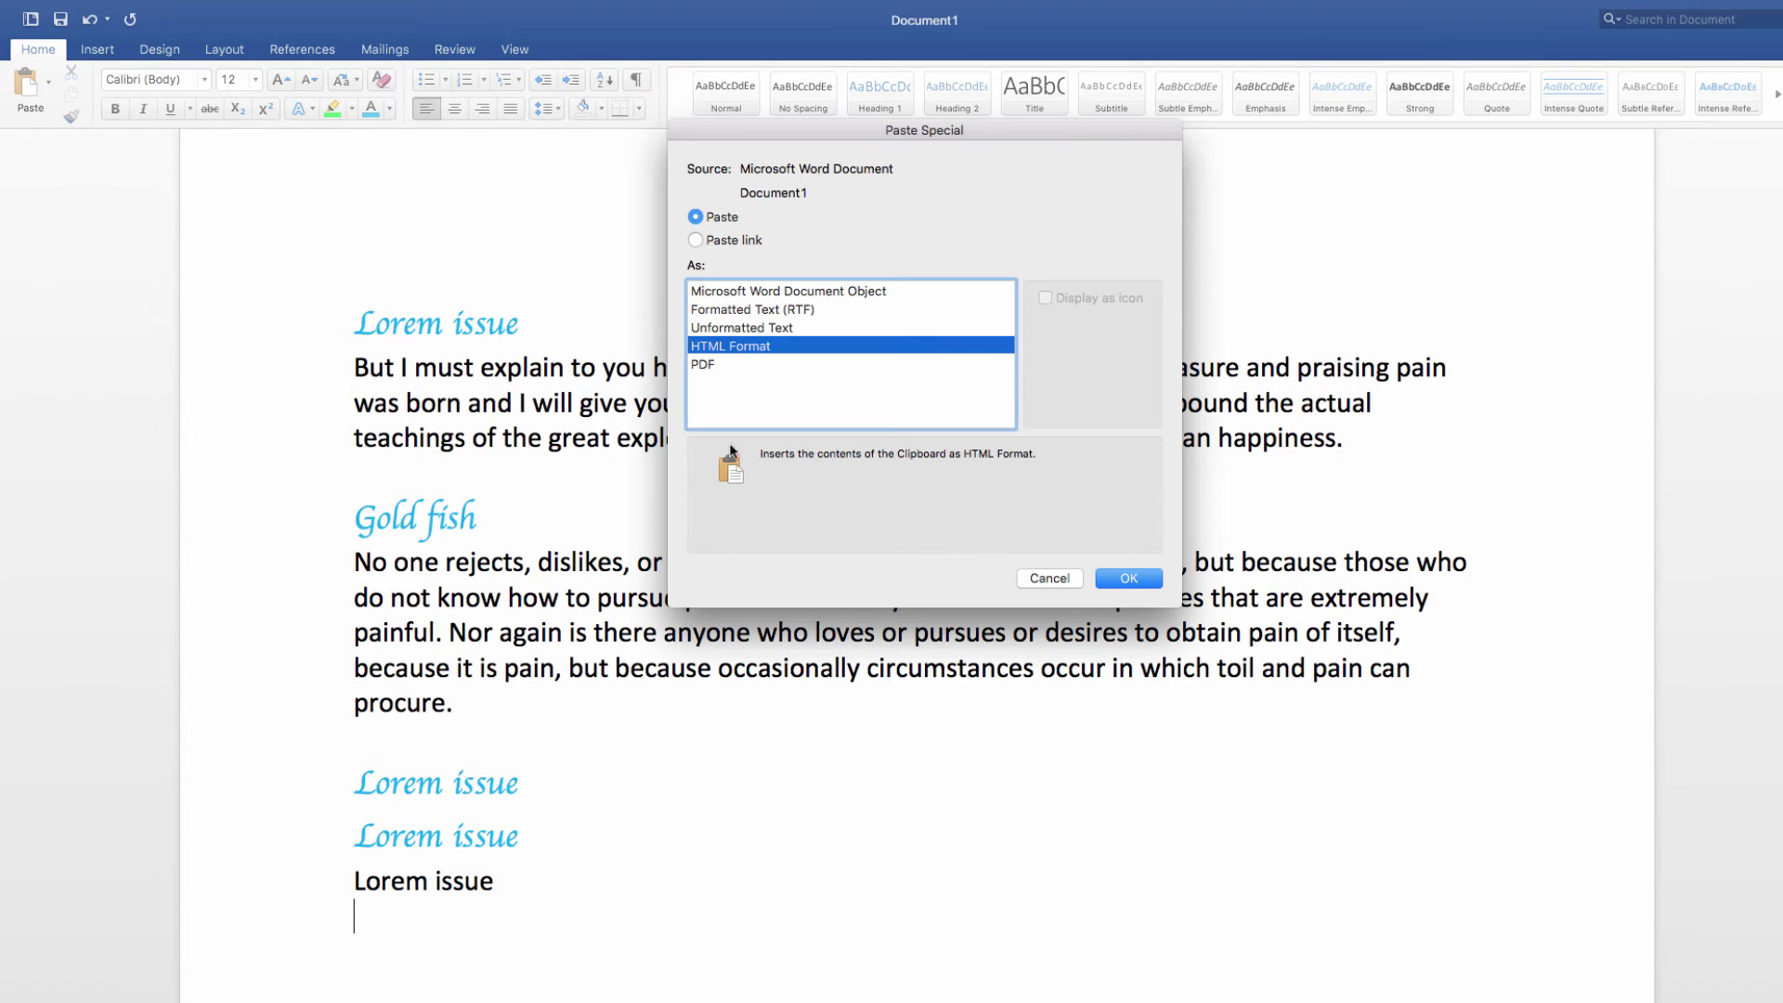
pyautogui.click(721, 364)
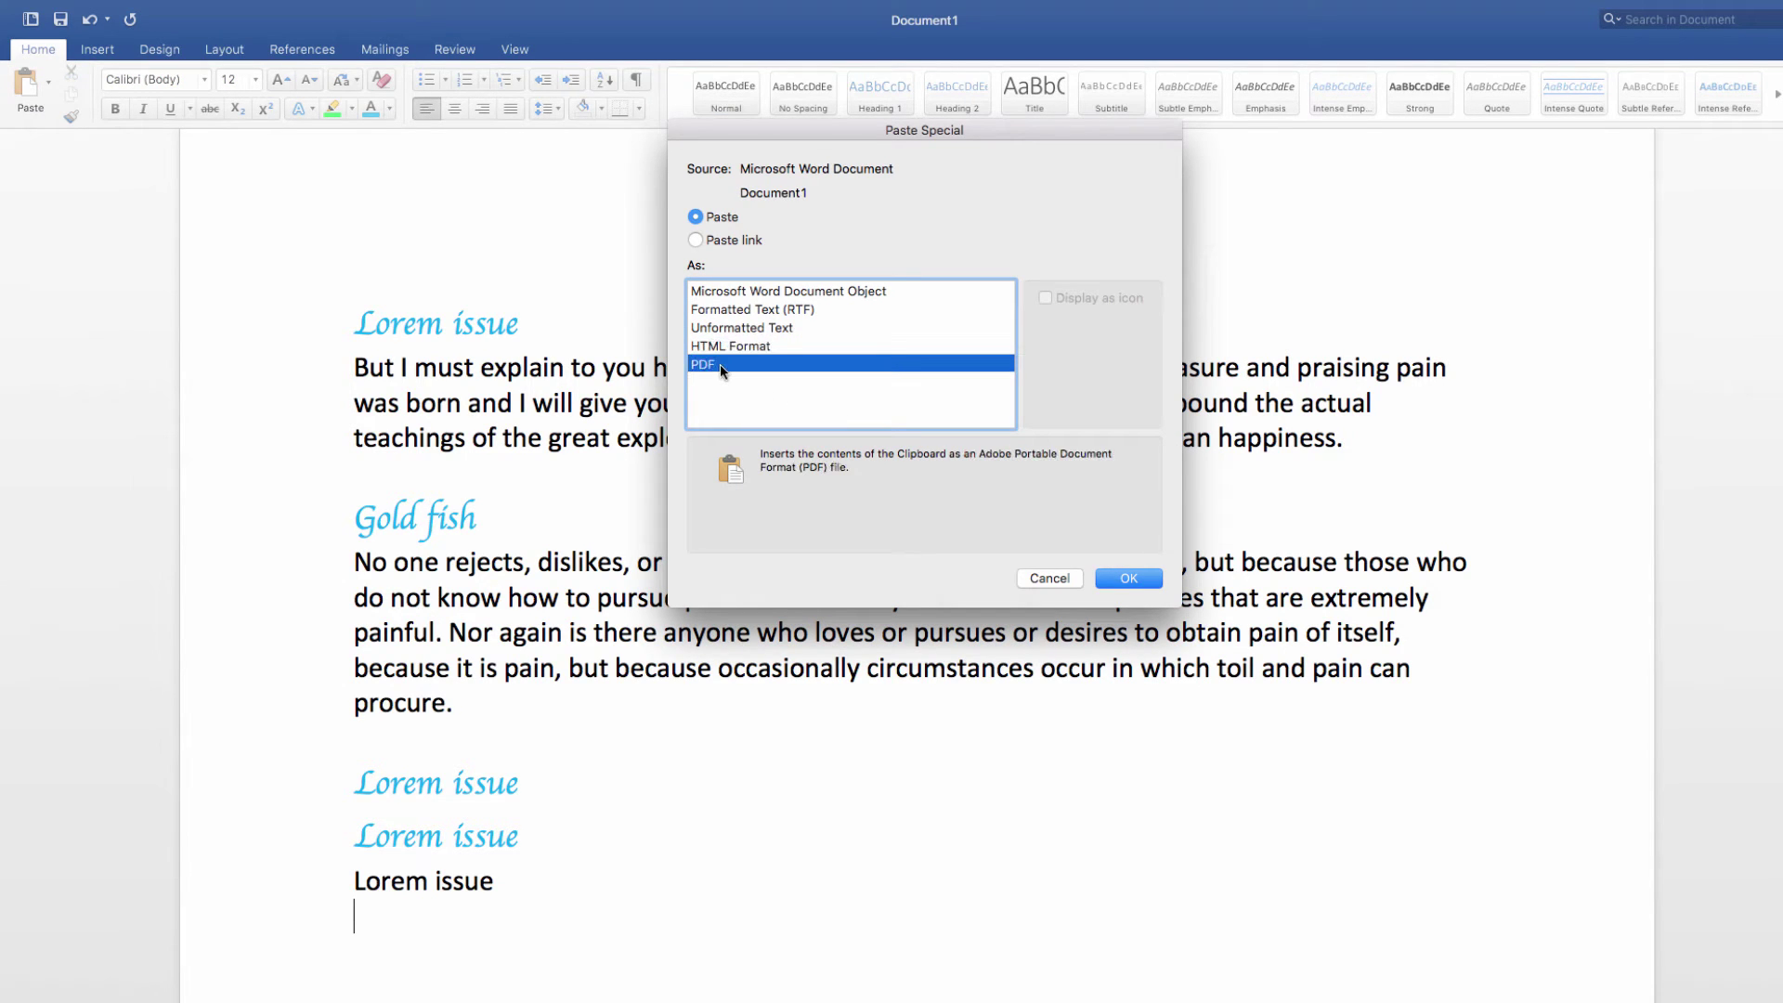
pyautogui.click(727, 352)
pyautogui.click(727, 364)
pyautogui.click(729, 349)
pyautogui.click(767, 290)
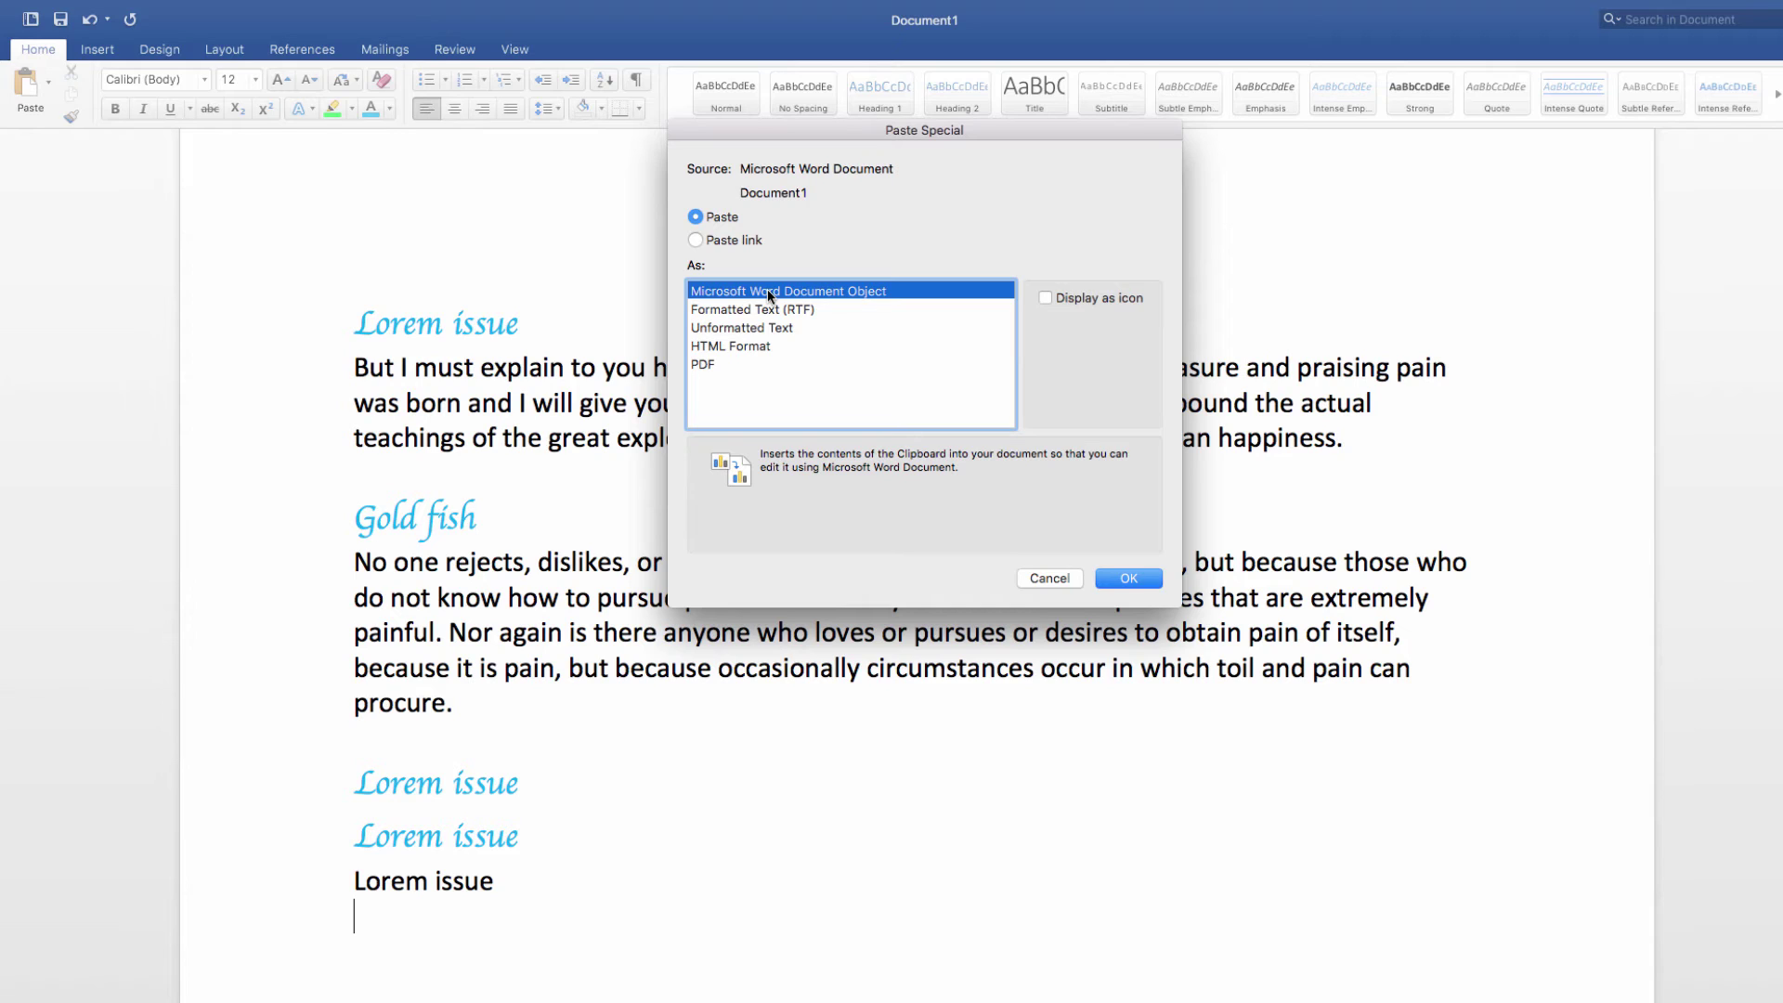
pyautogui.click(817, 327)
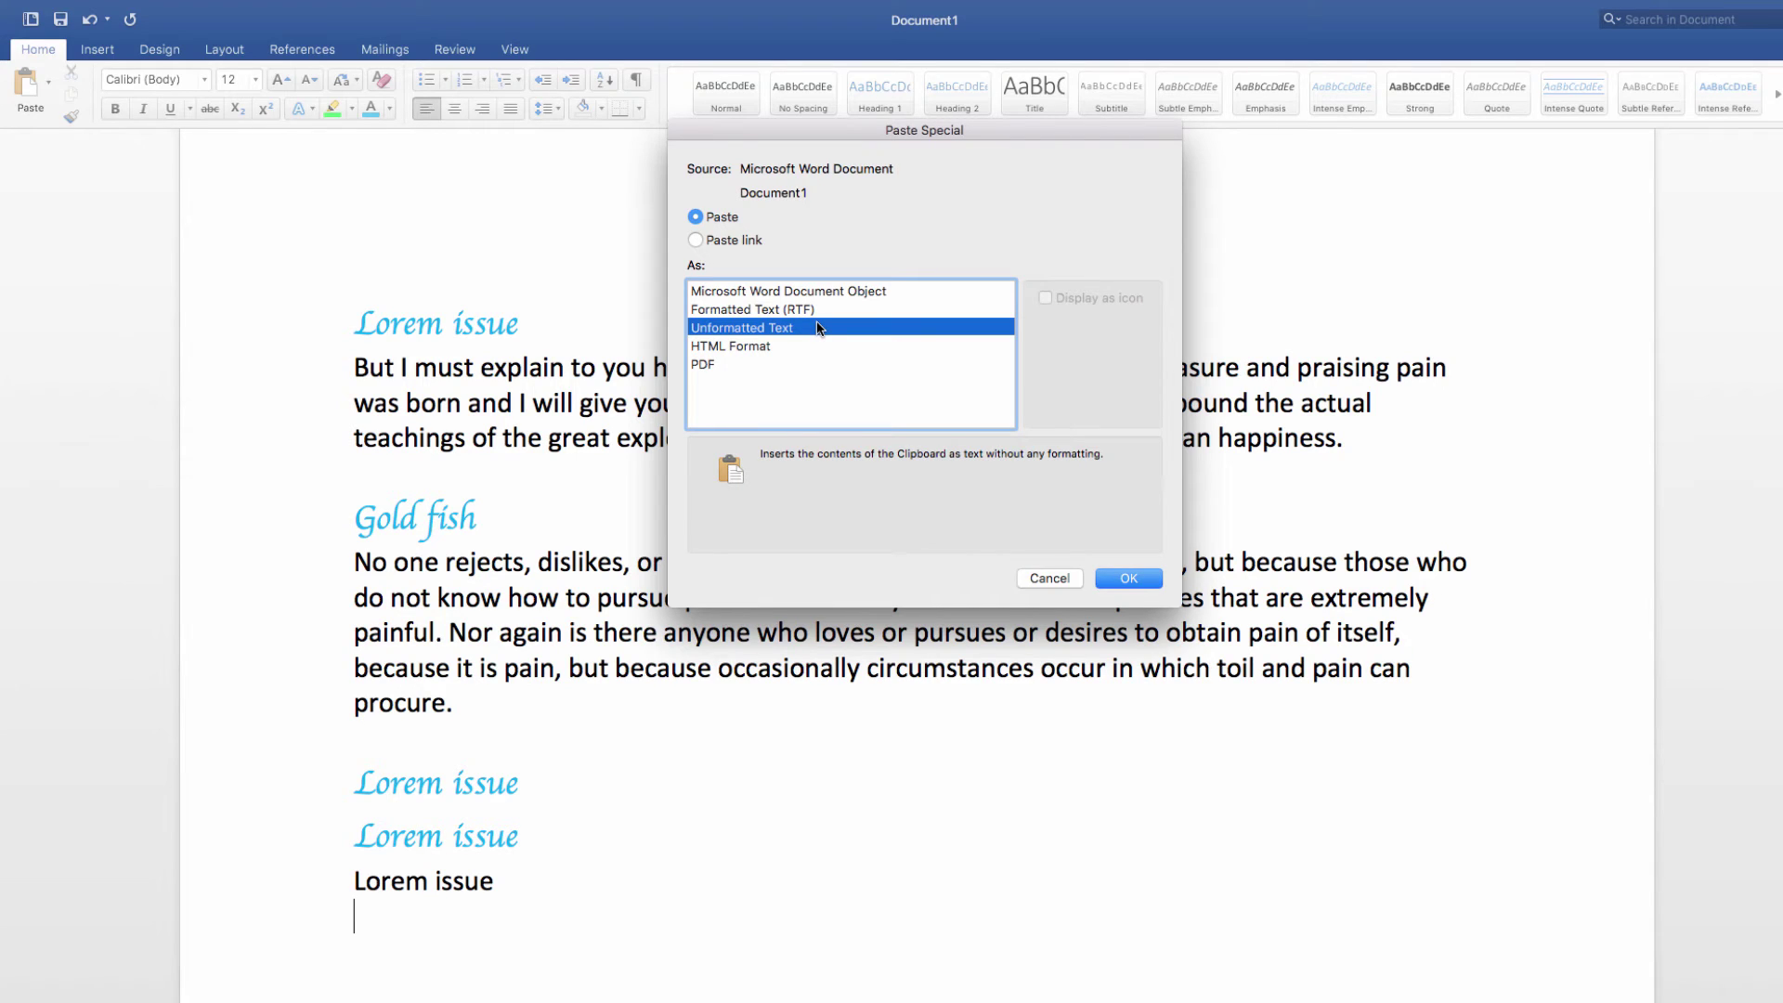
pyautogui.click(1122, 580)
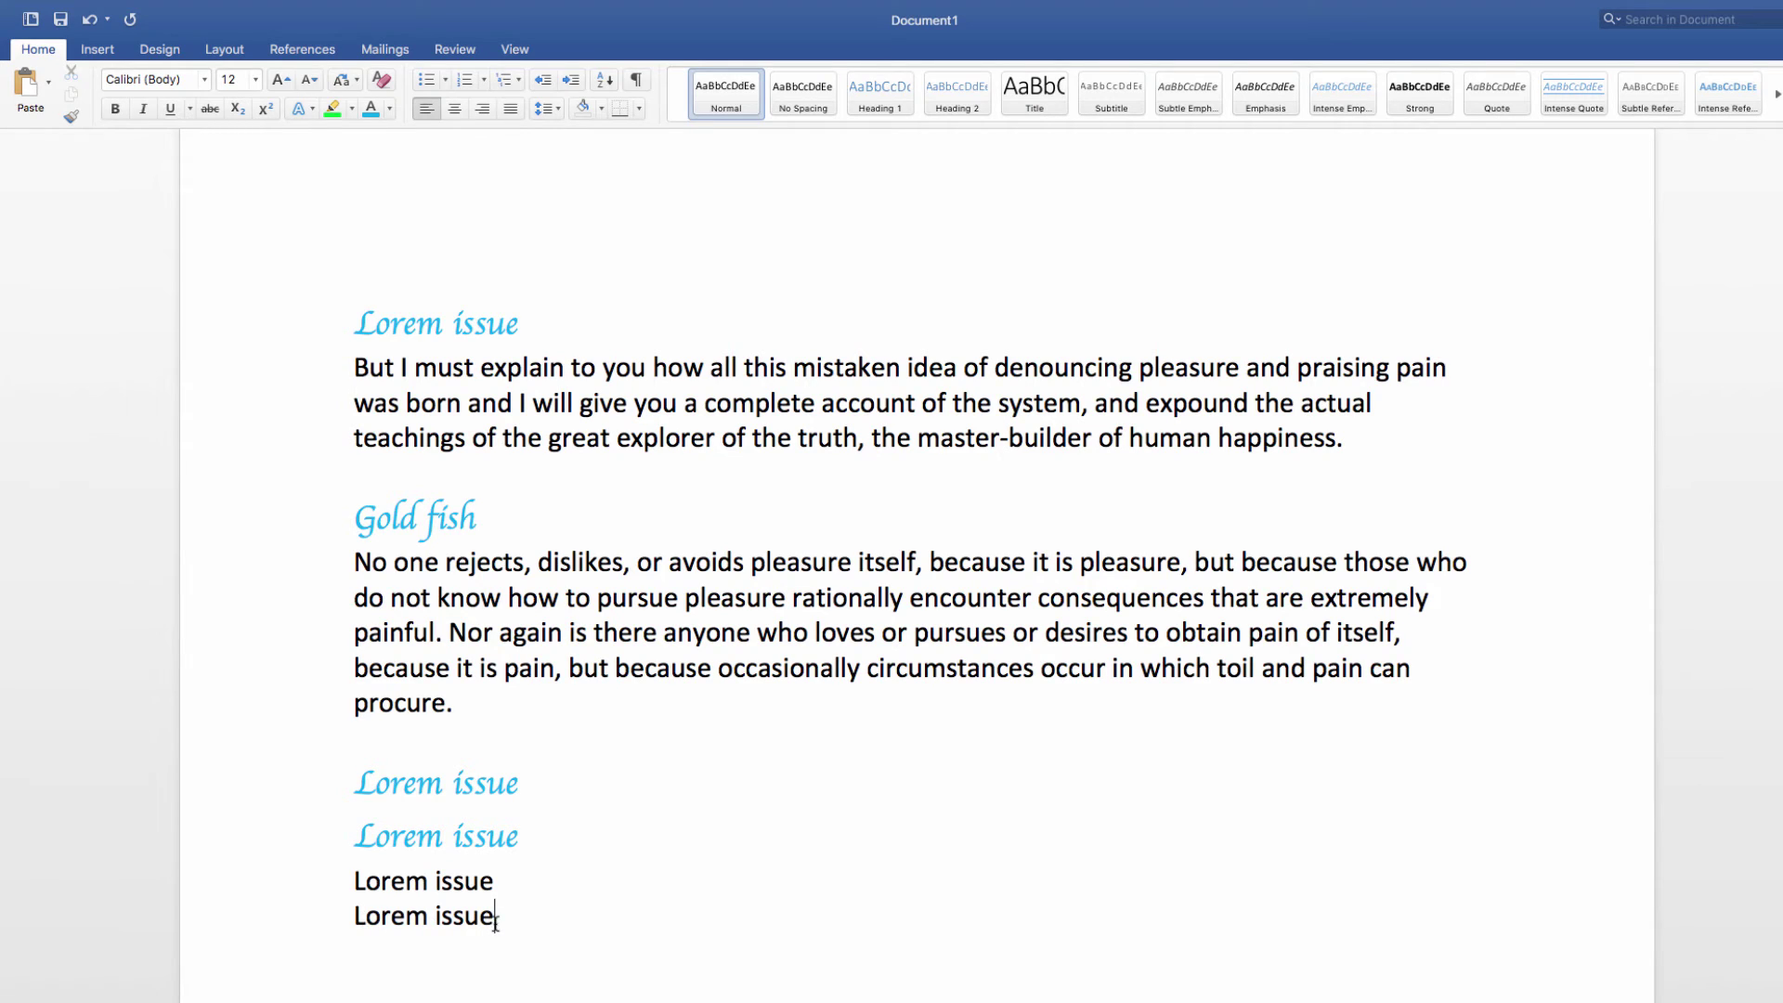
# Paste the formatted Lorem issue heading inside the Gold fish paragraph before 'pleasure'
pyautogui.click(353, 916)
pyautogui.click(686, 599)
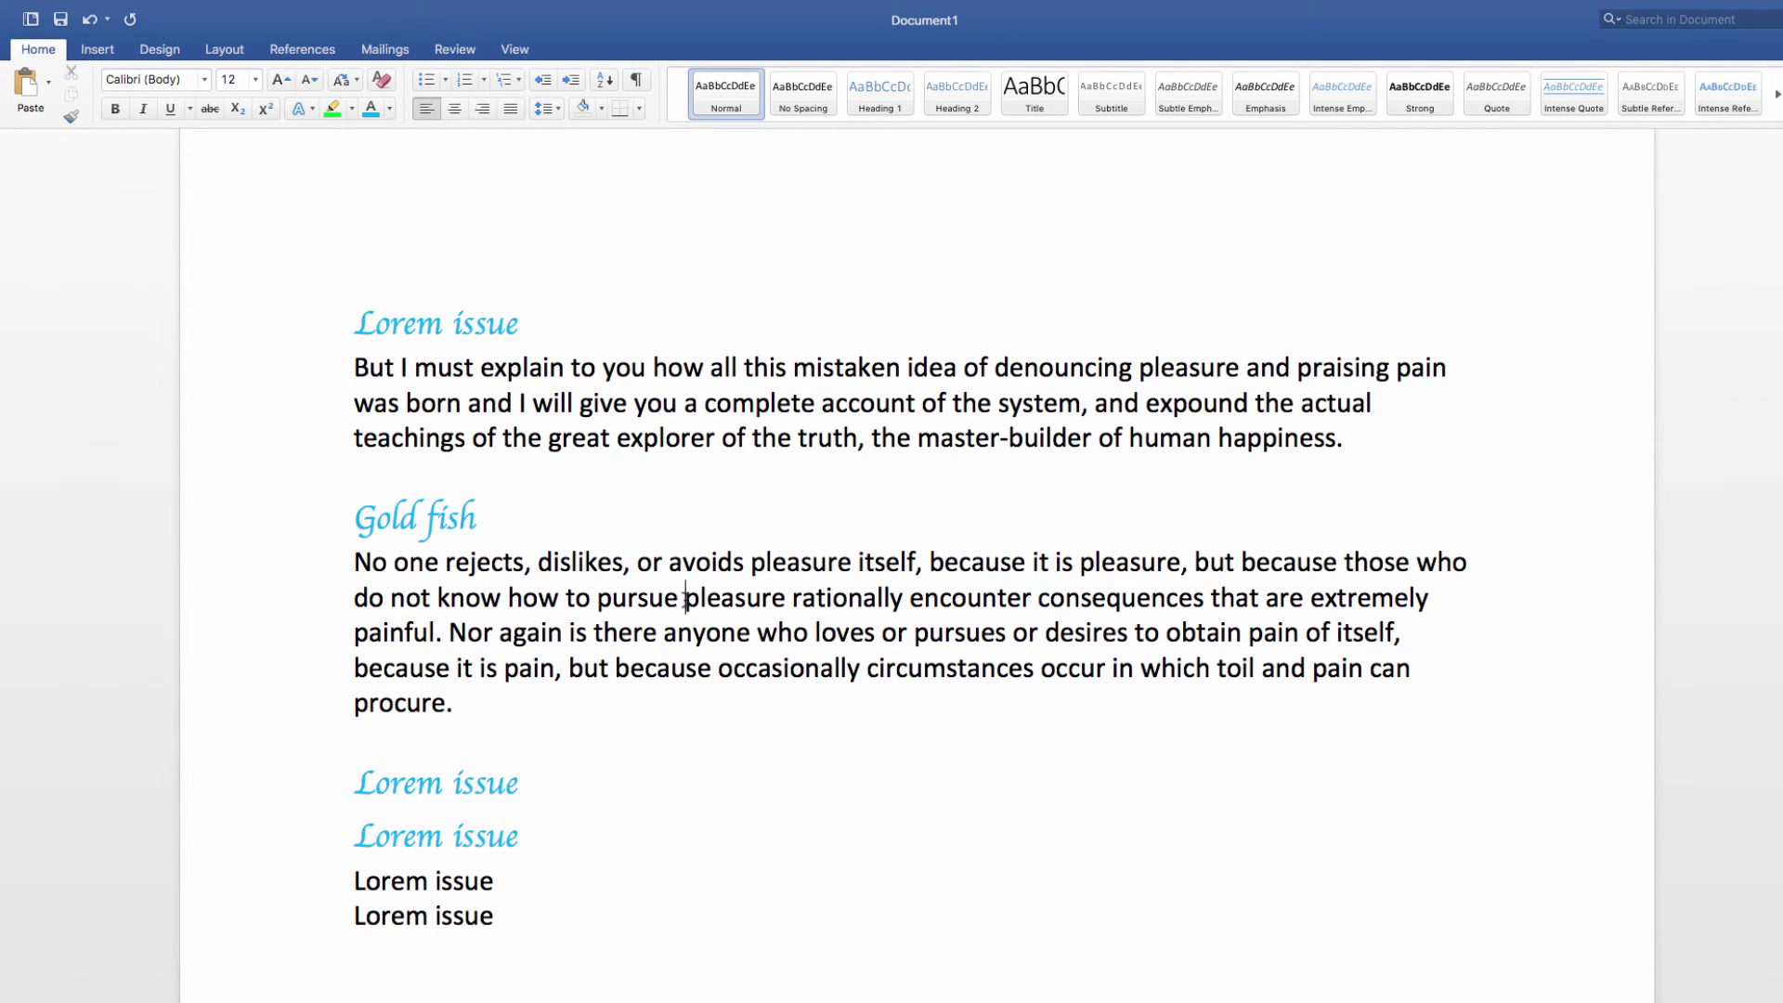
pyautogui.click(25, 86)
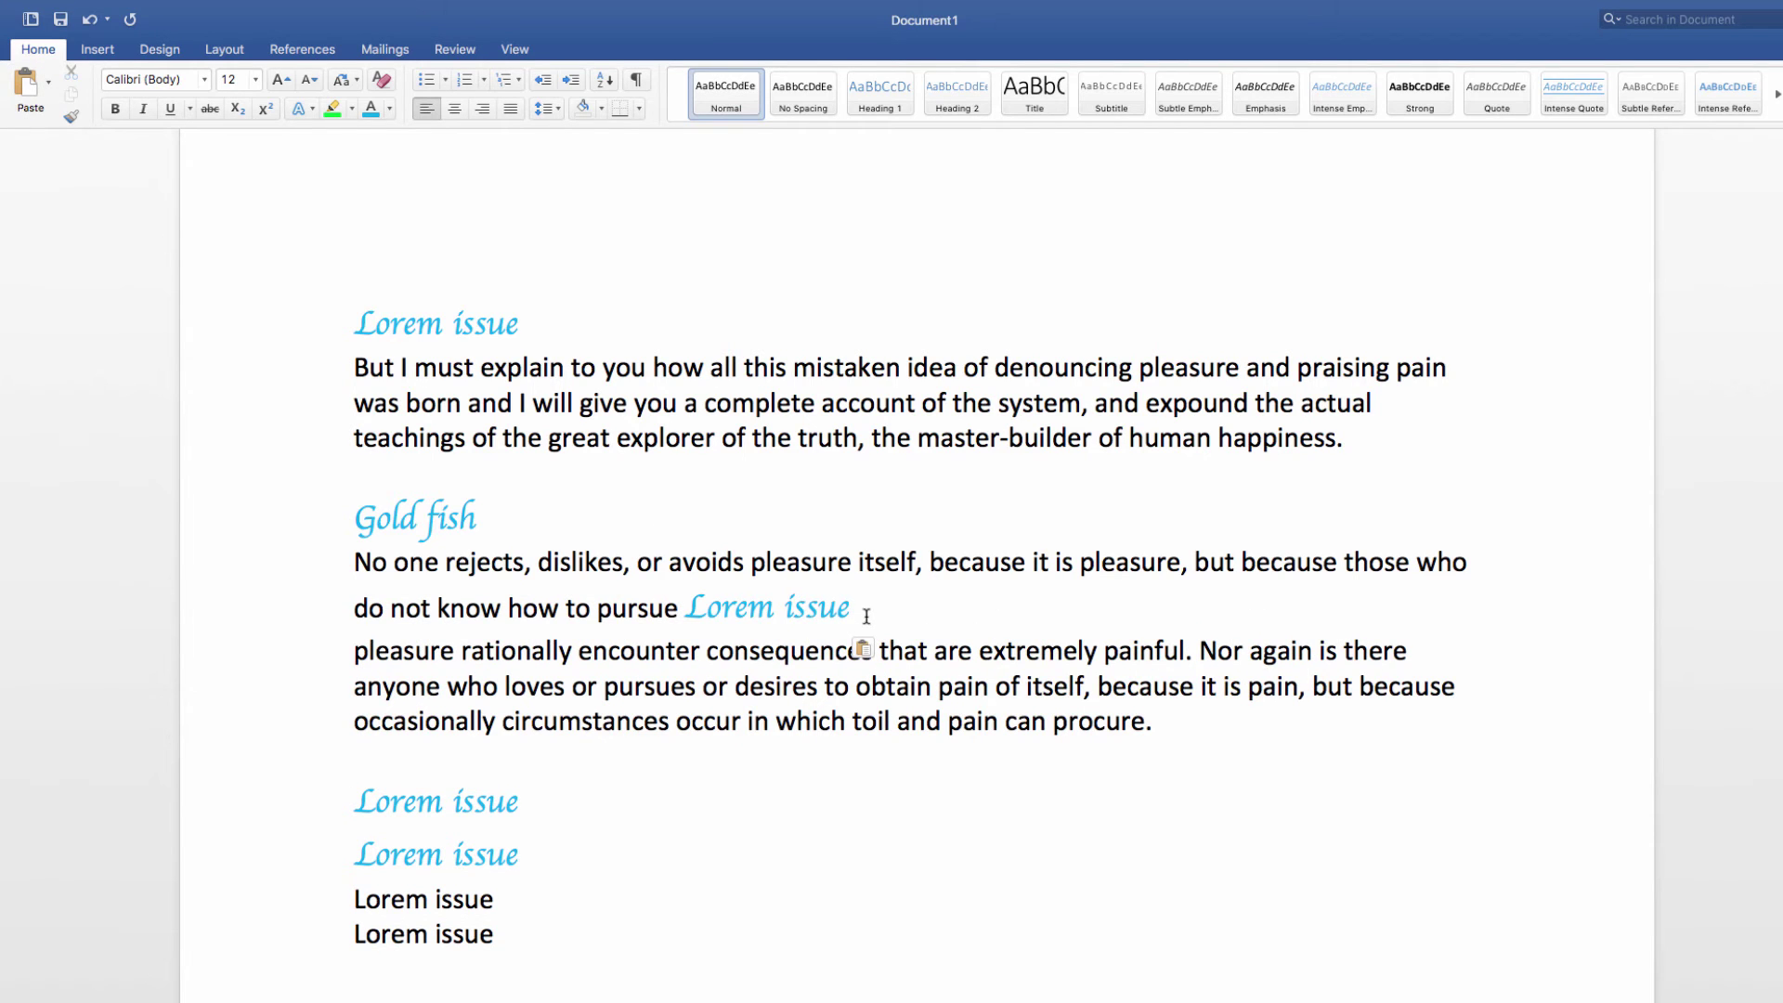
pyautogui.moveTo(736, 607); pyautogui.dragTo(830, 620)
pyautogui.write('Lorem issue')
# Place the insertion point before 'pain' and review the paste options
pyautogui.click(934, 689)
pyautogui.click(48, 87)
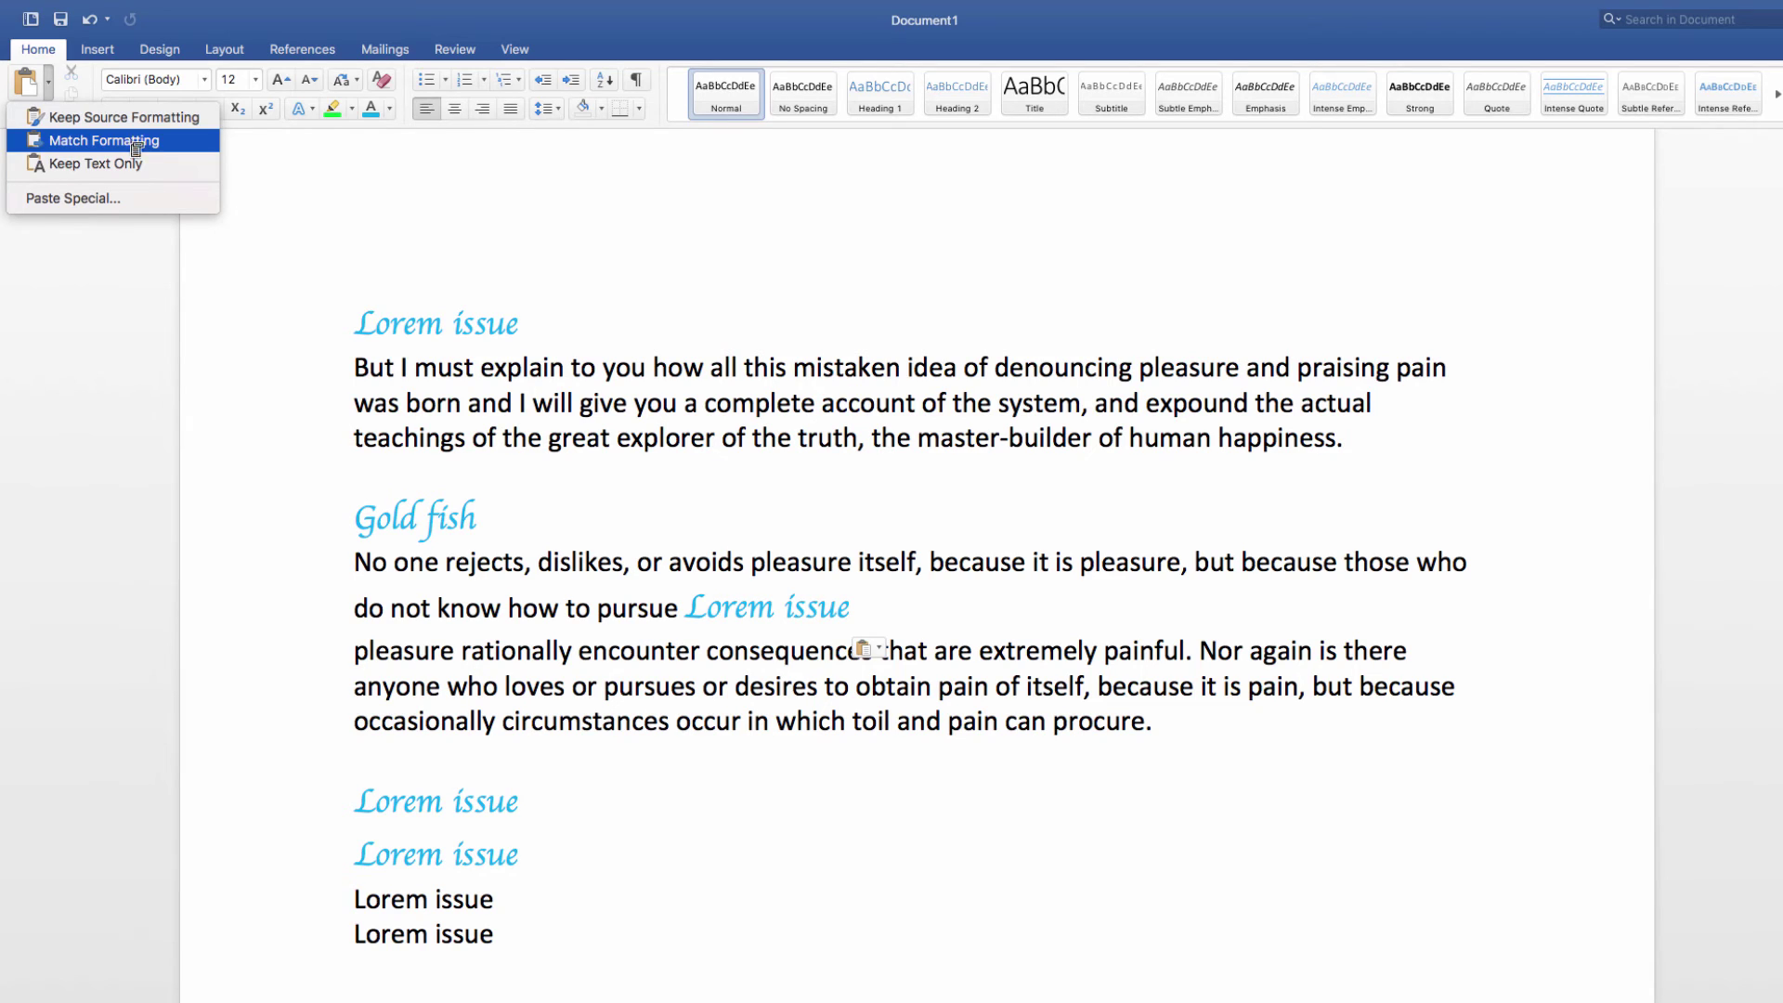
pyautogui.click(908, 696)
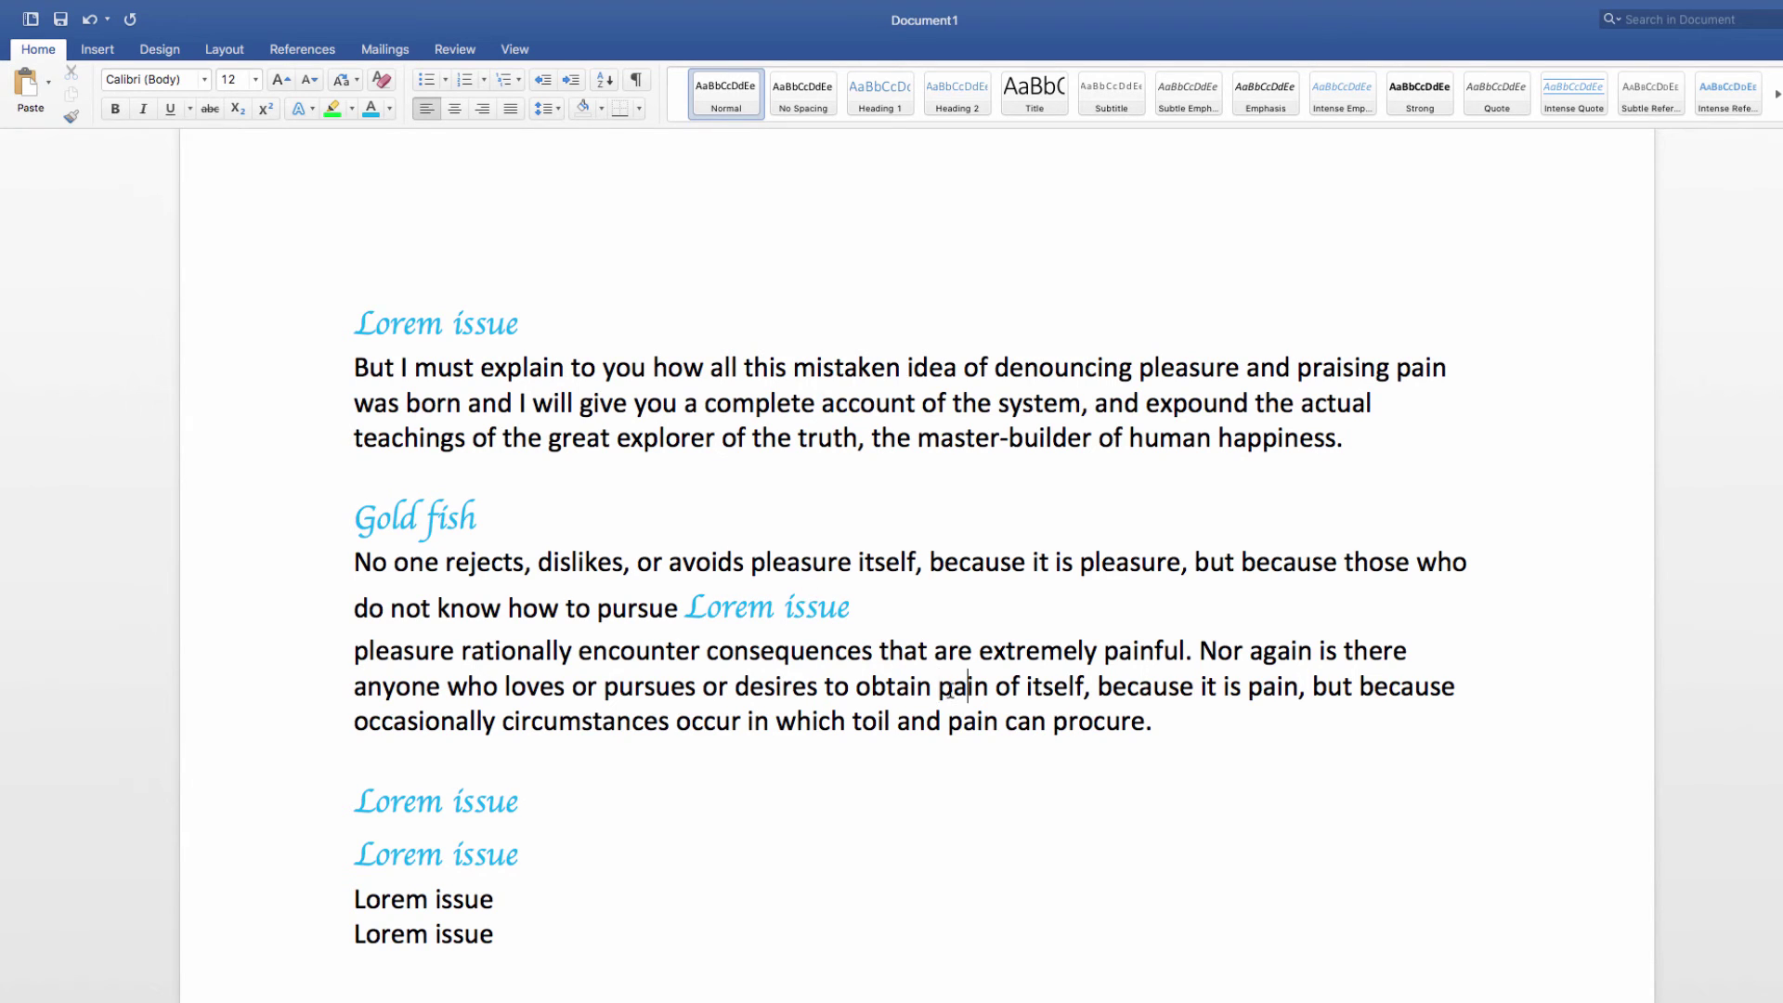
# Insert 'Lorem issue' before 'pain of itself' using Keep Text Only
pyautogui.click(940, 689)
pyautogui.click(50, 84)
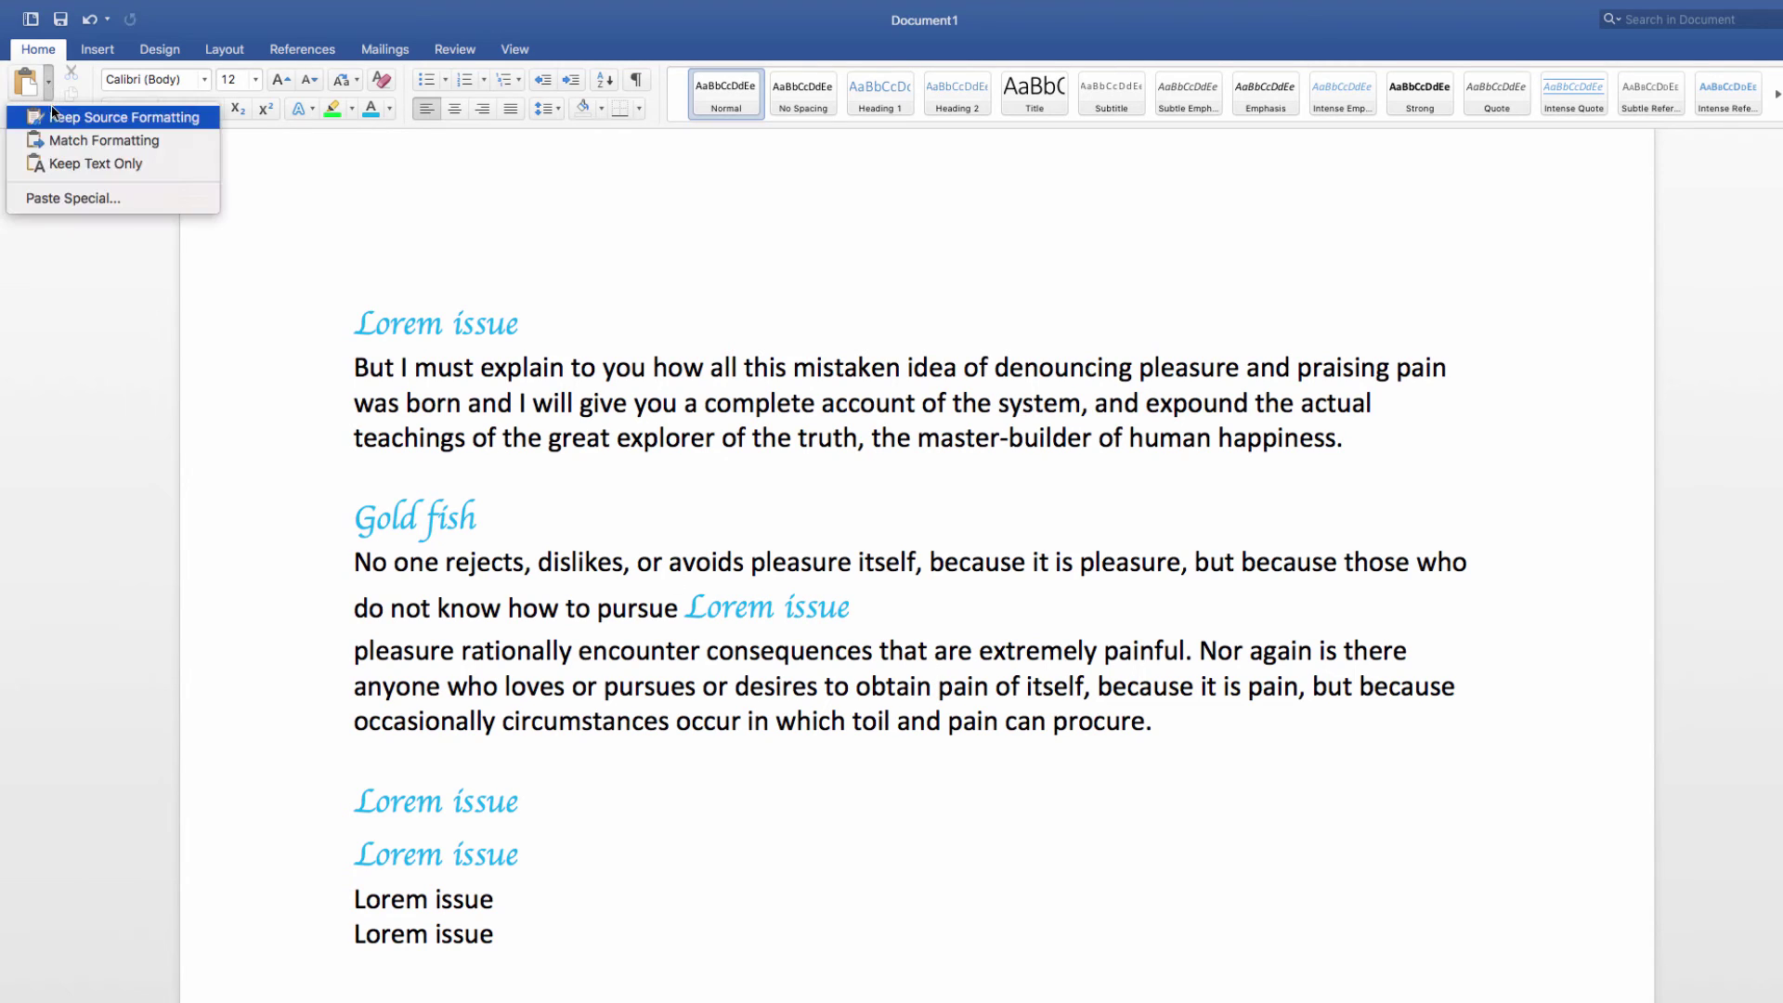
pyautogui.click(67, 167)
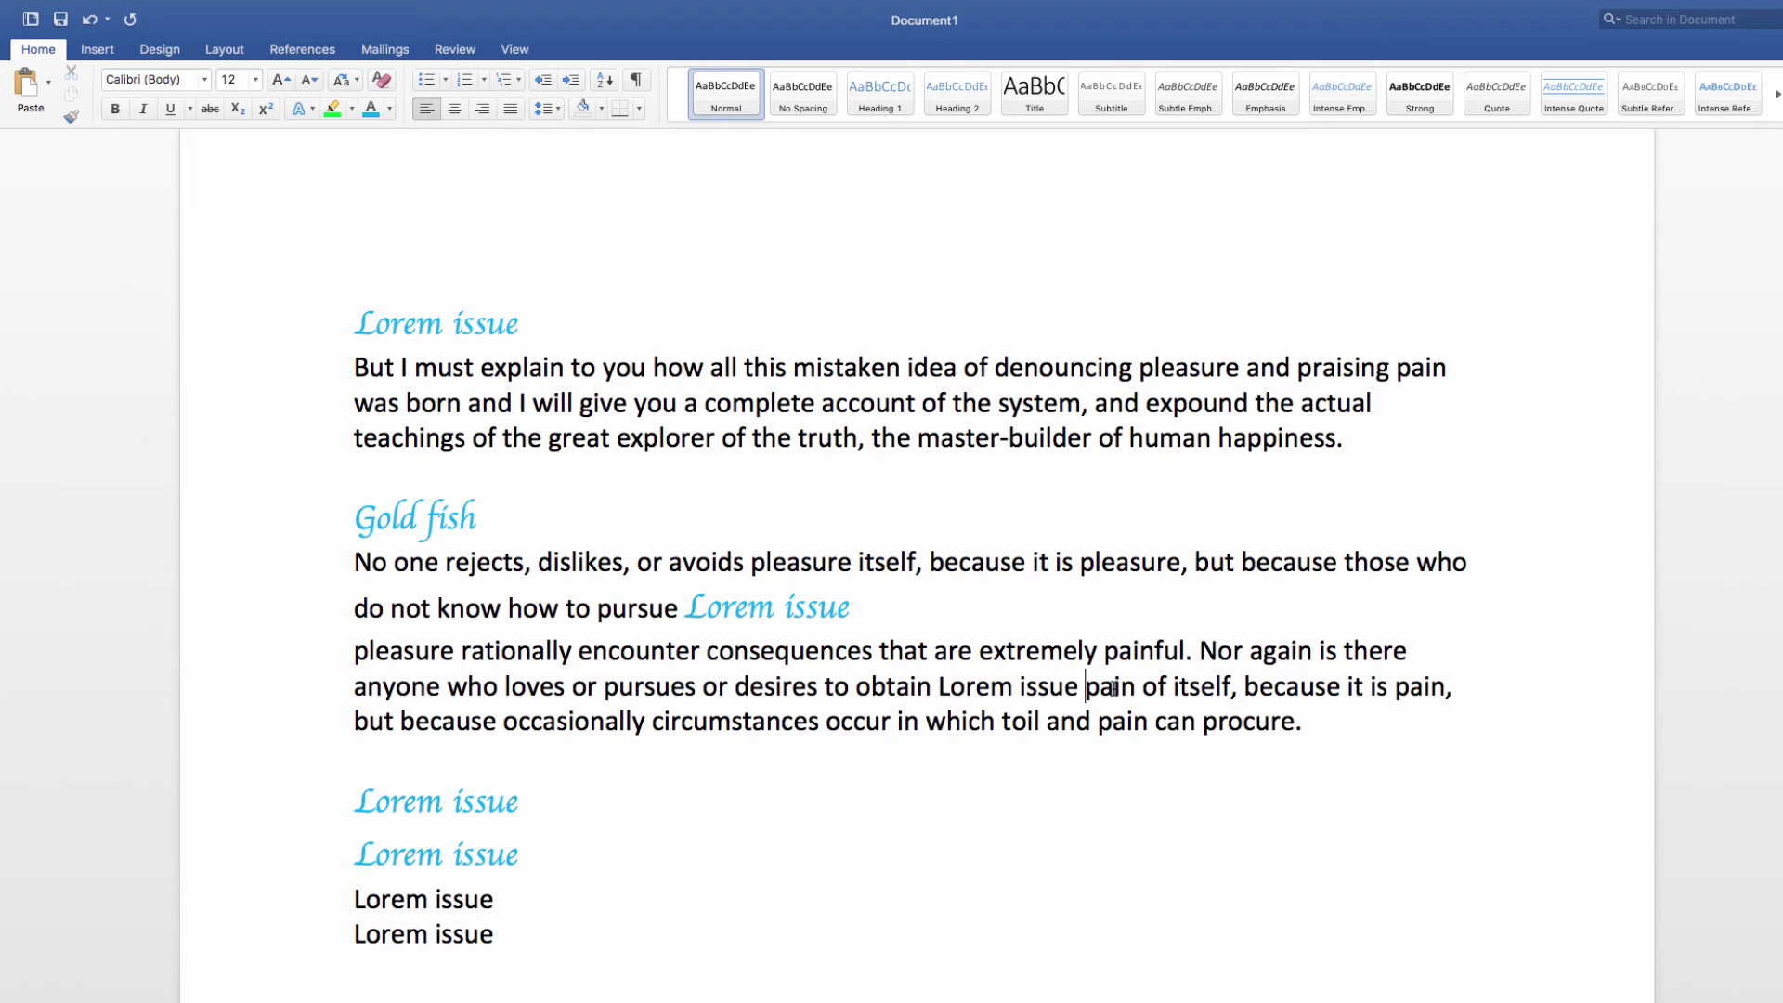
# Select the inserted 'Lorem issue' words to confirm they match the body text
pyautogui.moveTo(1113, 688); pyautogui.dragTo(841, 687)
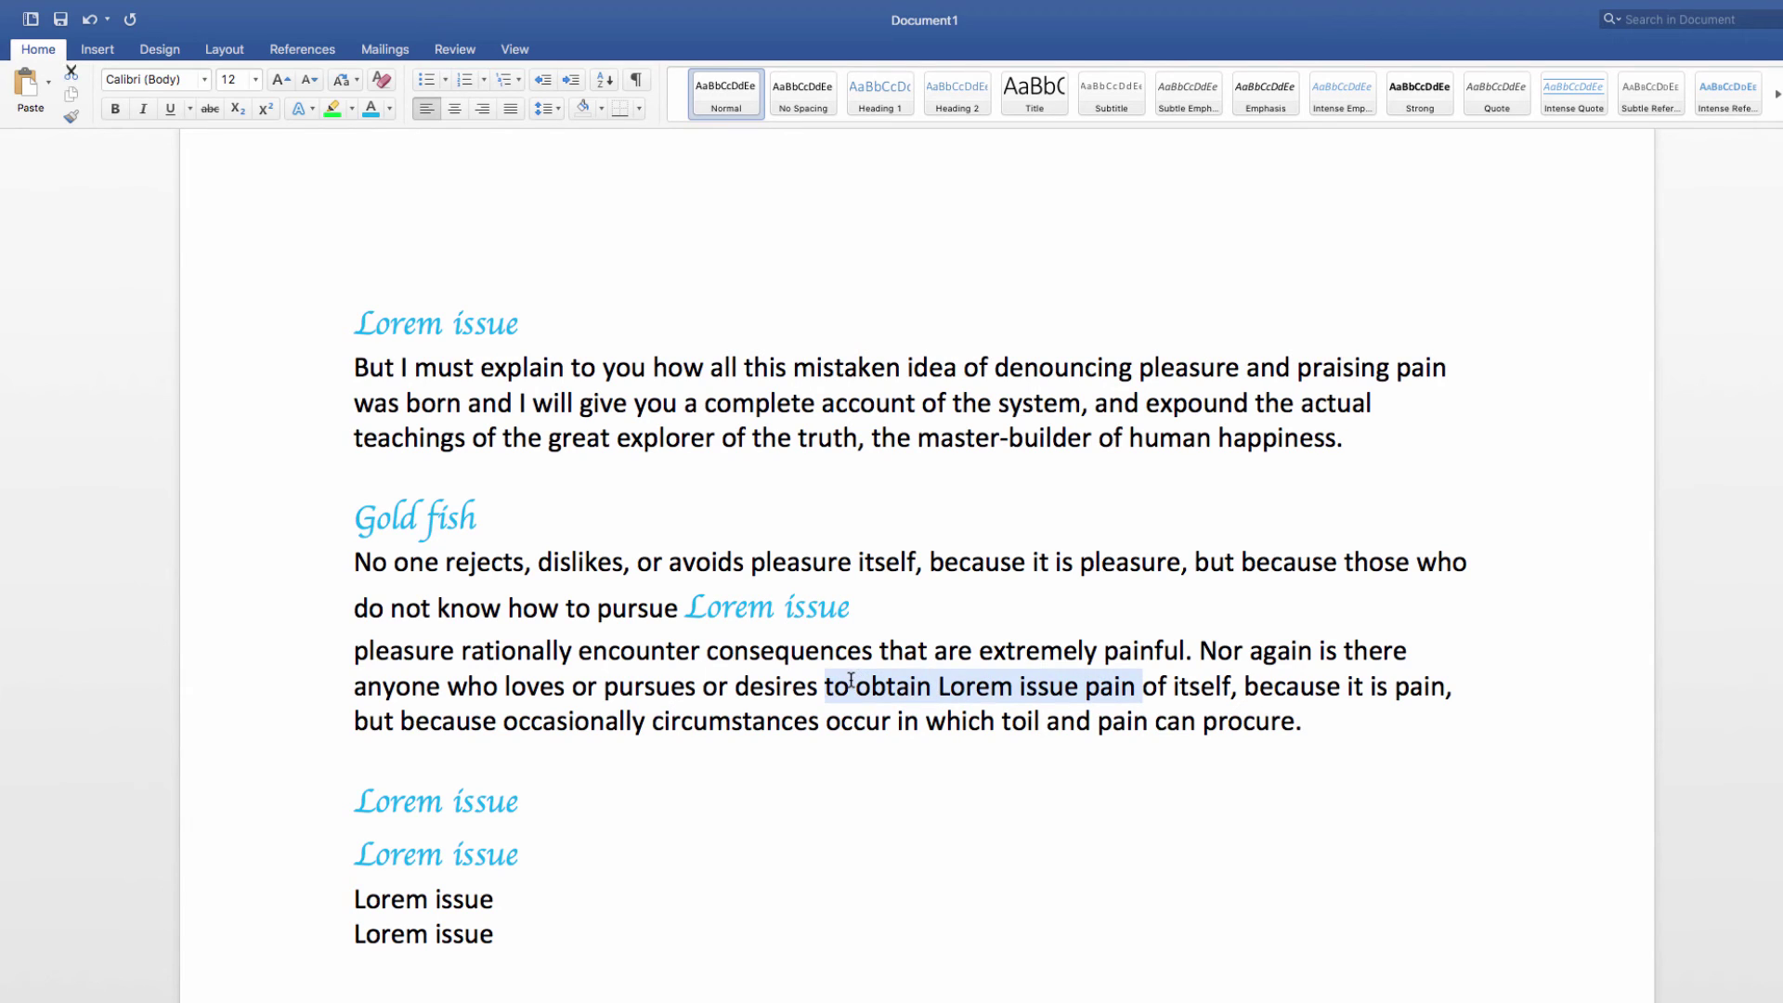
pyautogui.click(1107, 696)
pyautogui.moveTo(1083, 689); pyautogui.dragTo(923, 692)
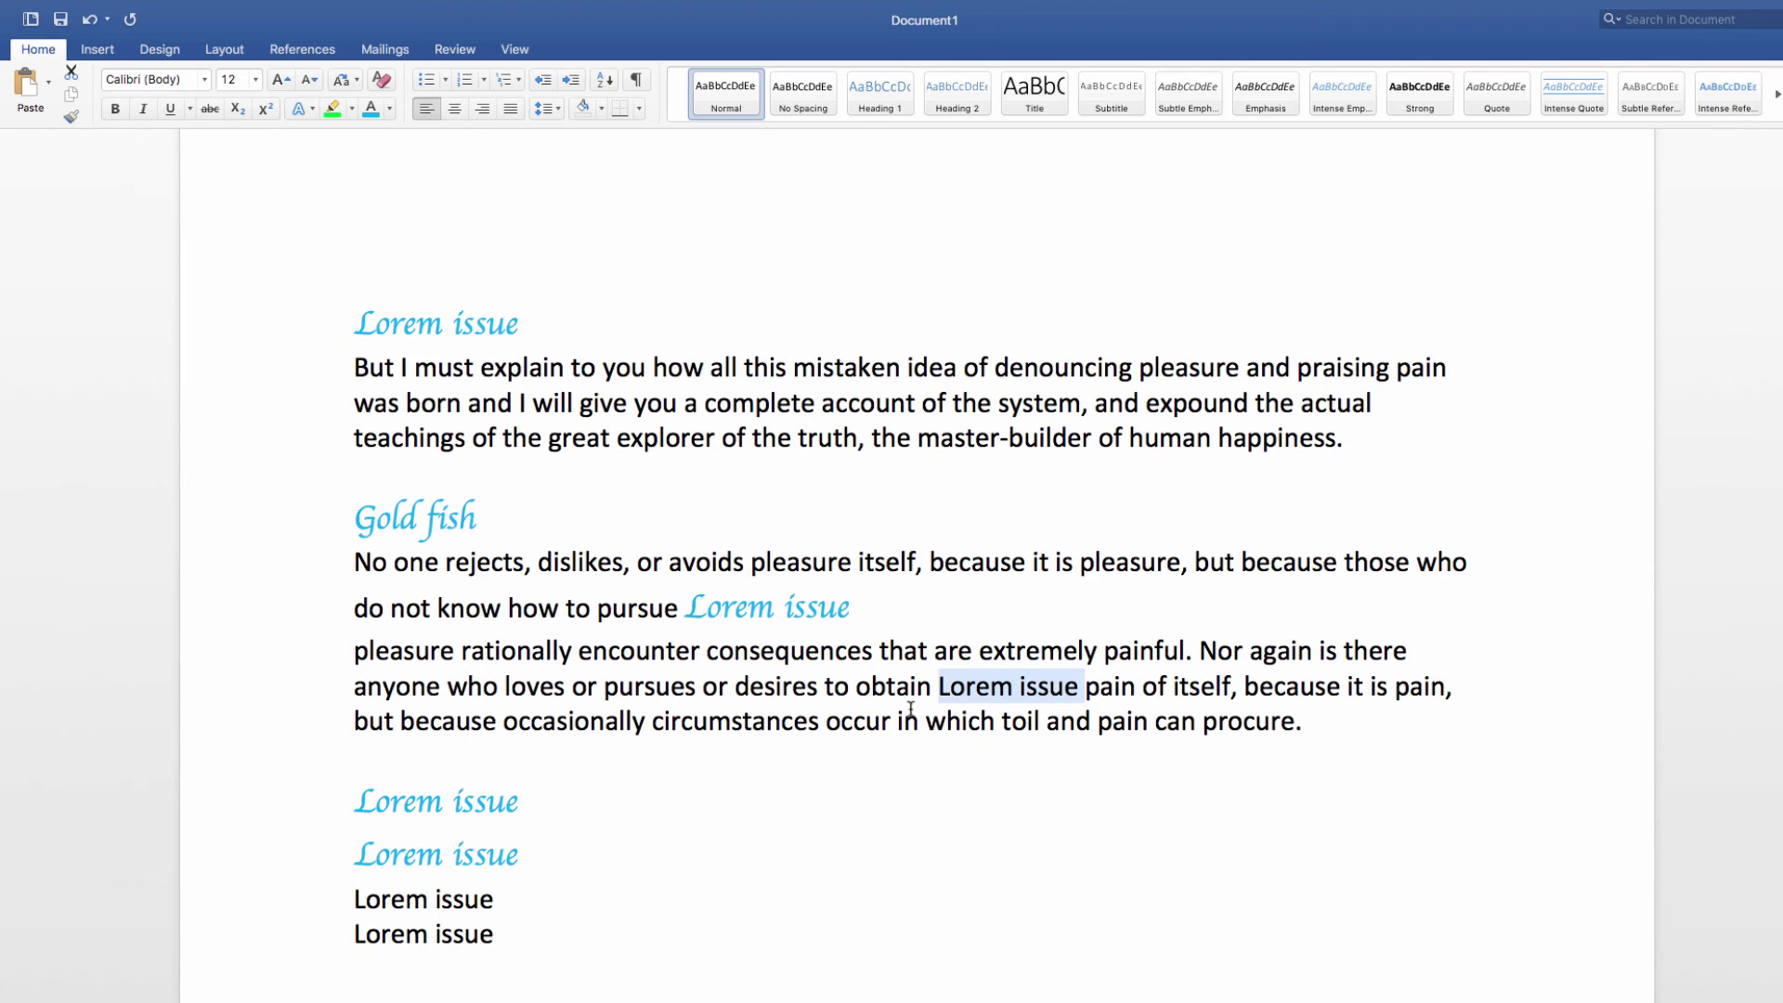
pyautogui.click(653, 685)
pyautogui.click(48, 82)
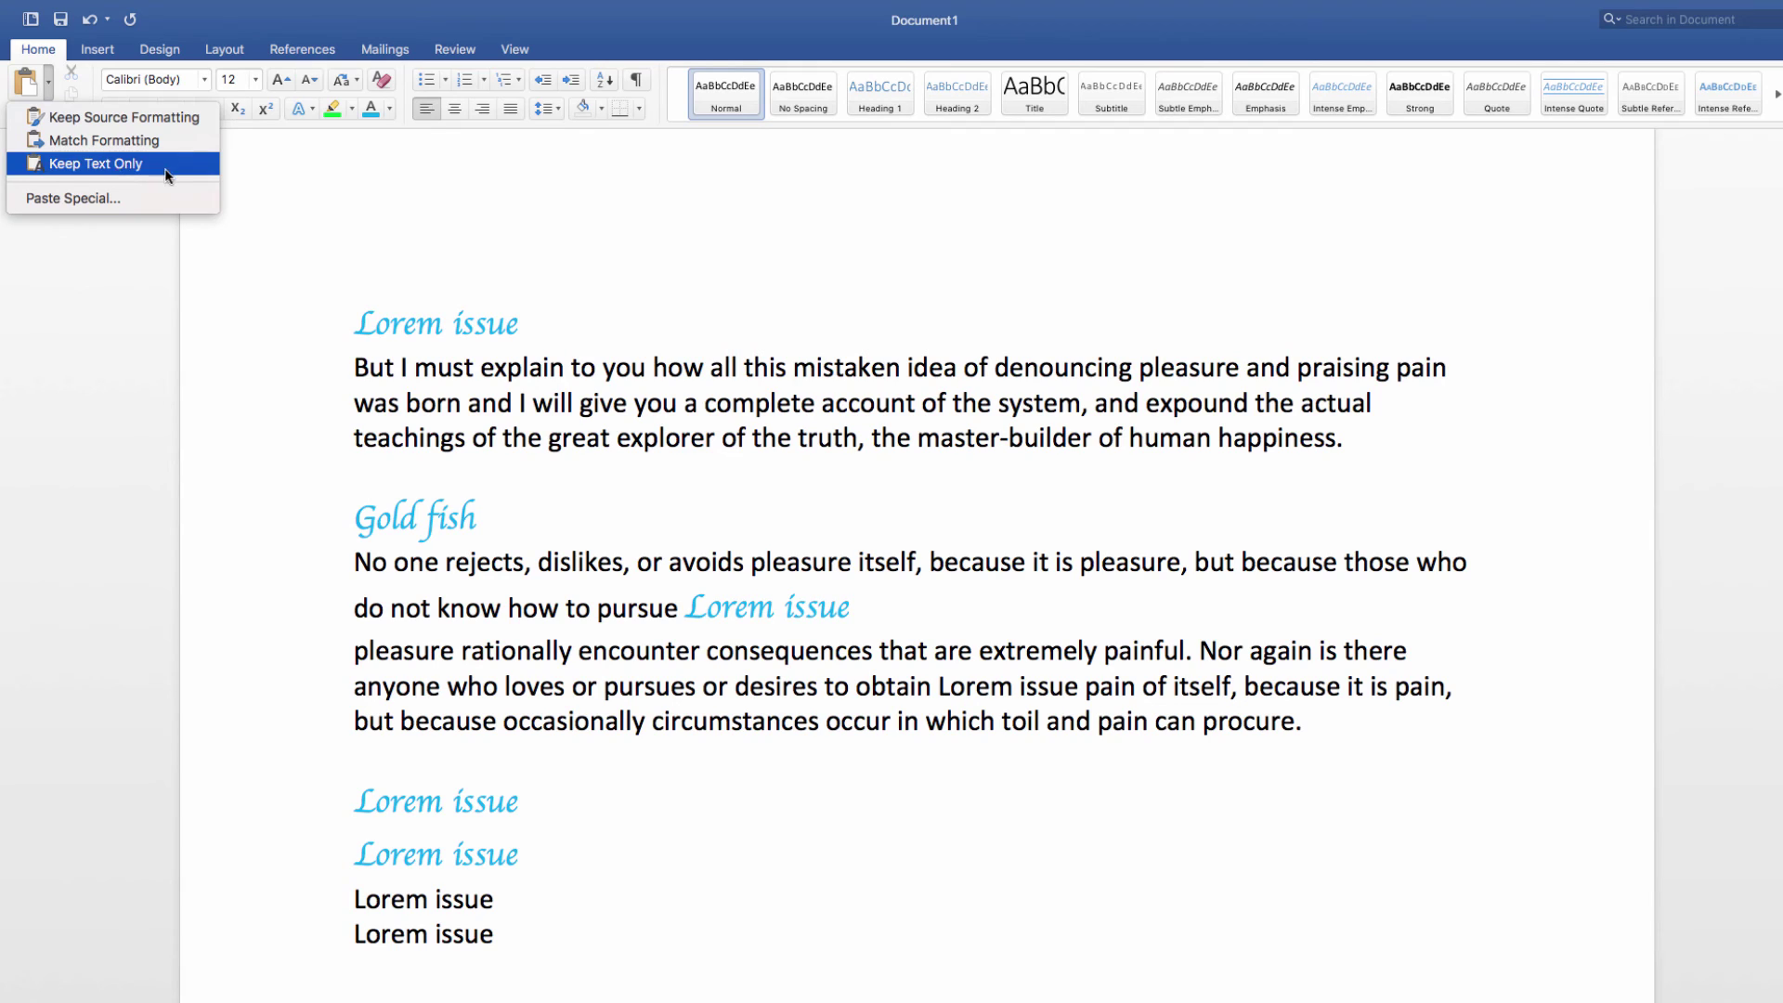
pyautogui.click(611, 804)
pyautogui.click(576, 854)
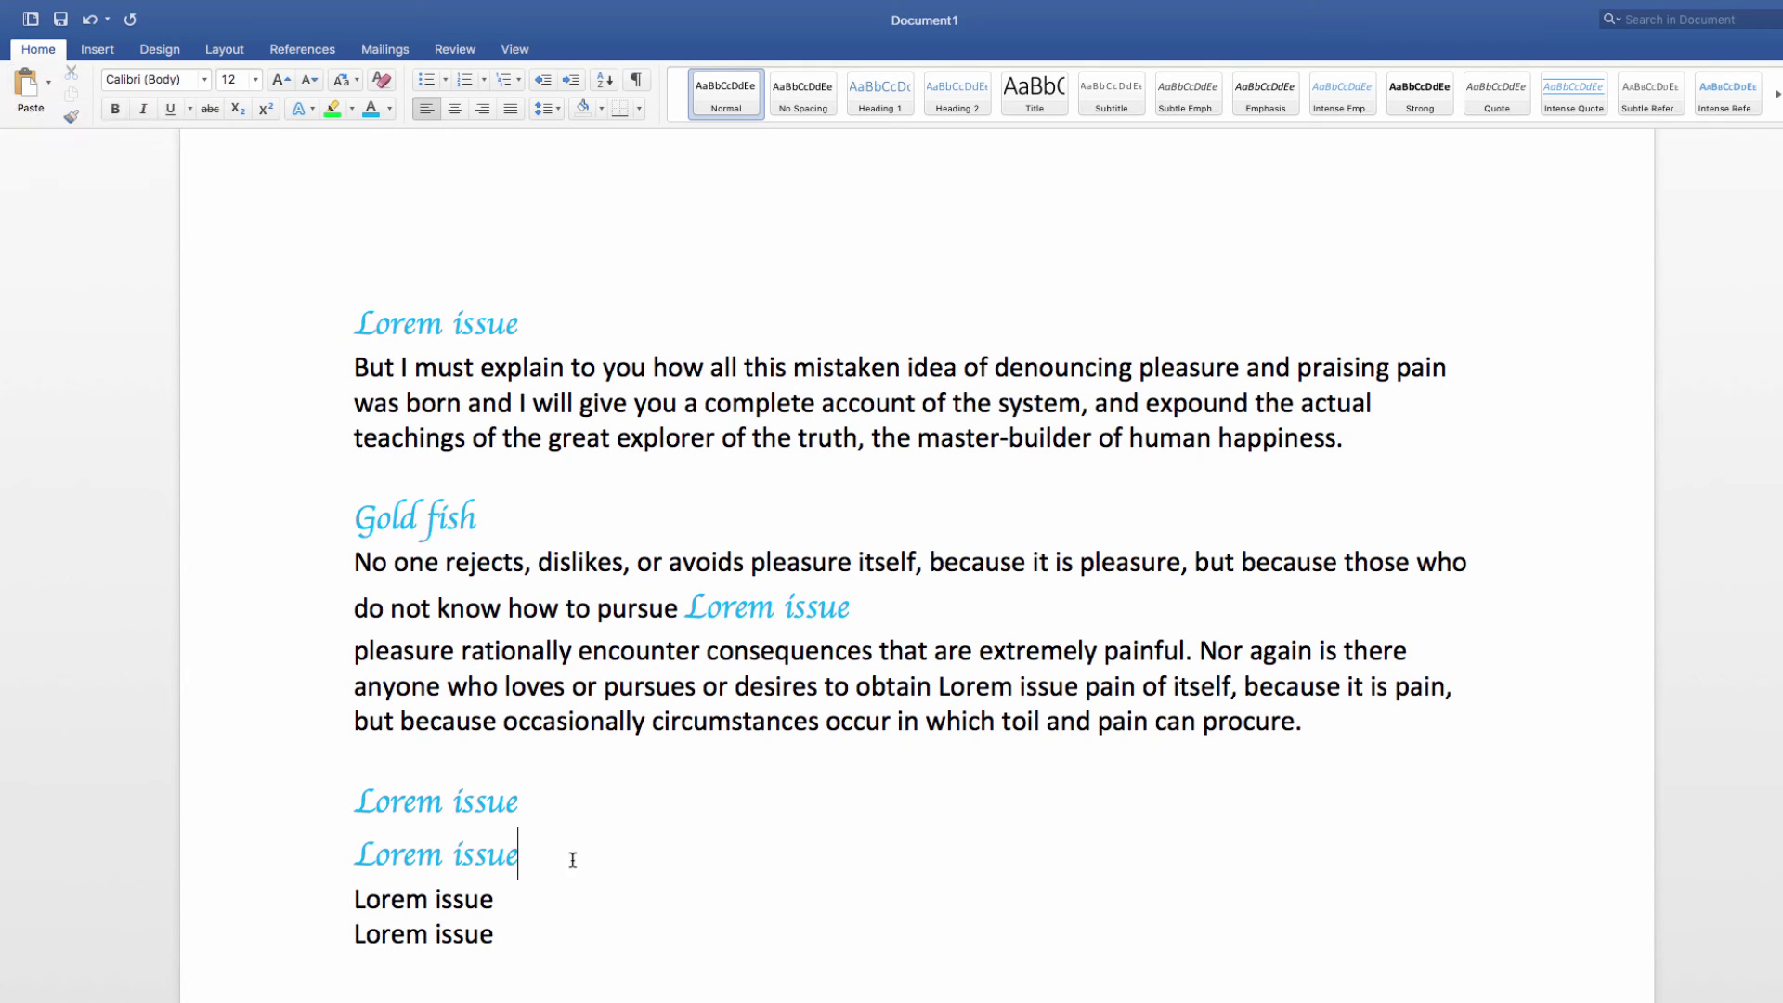
pyautogui.click(47, 80)
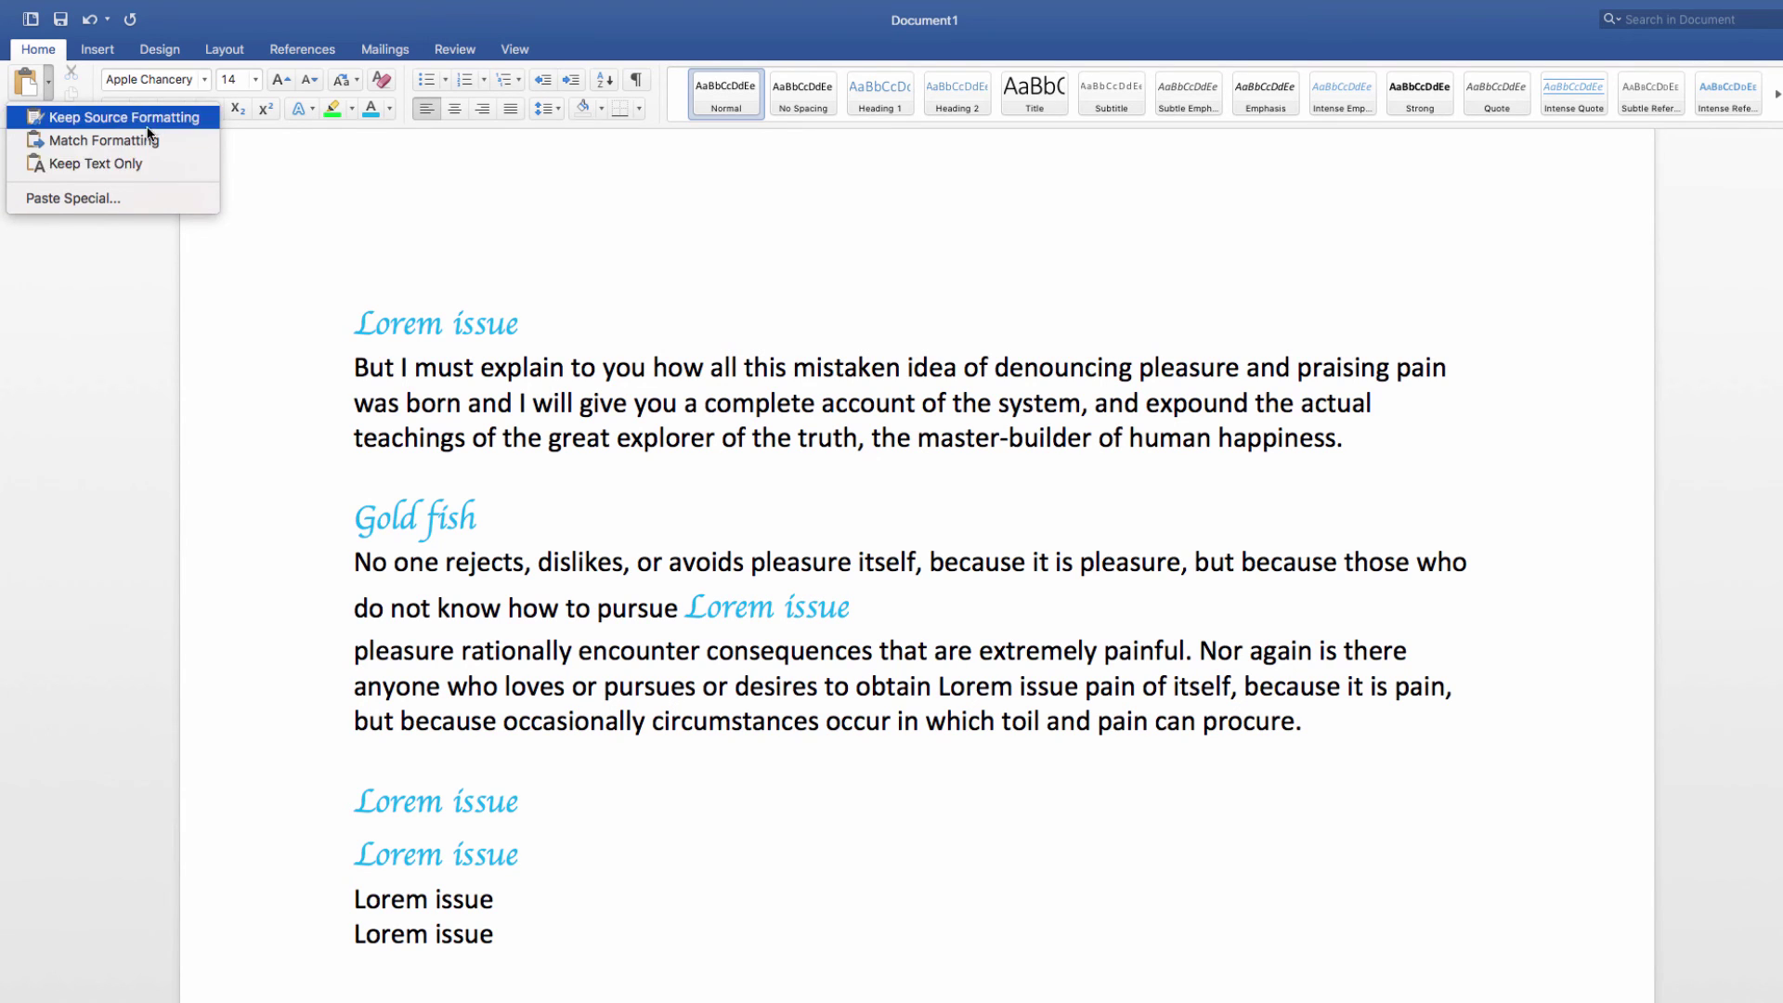
pyautogui.click(84, 202)
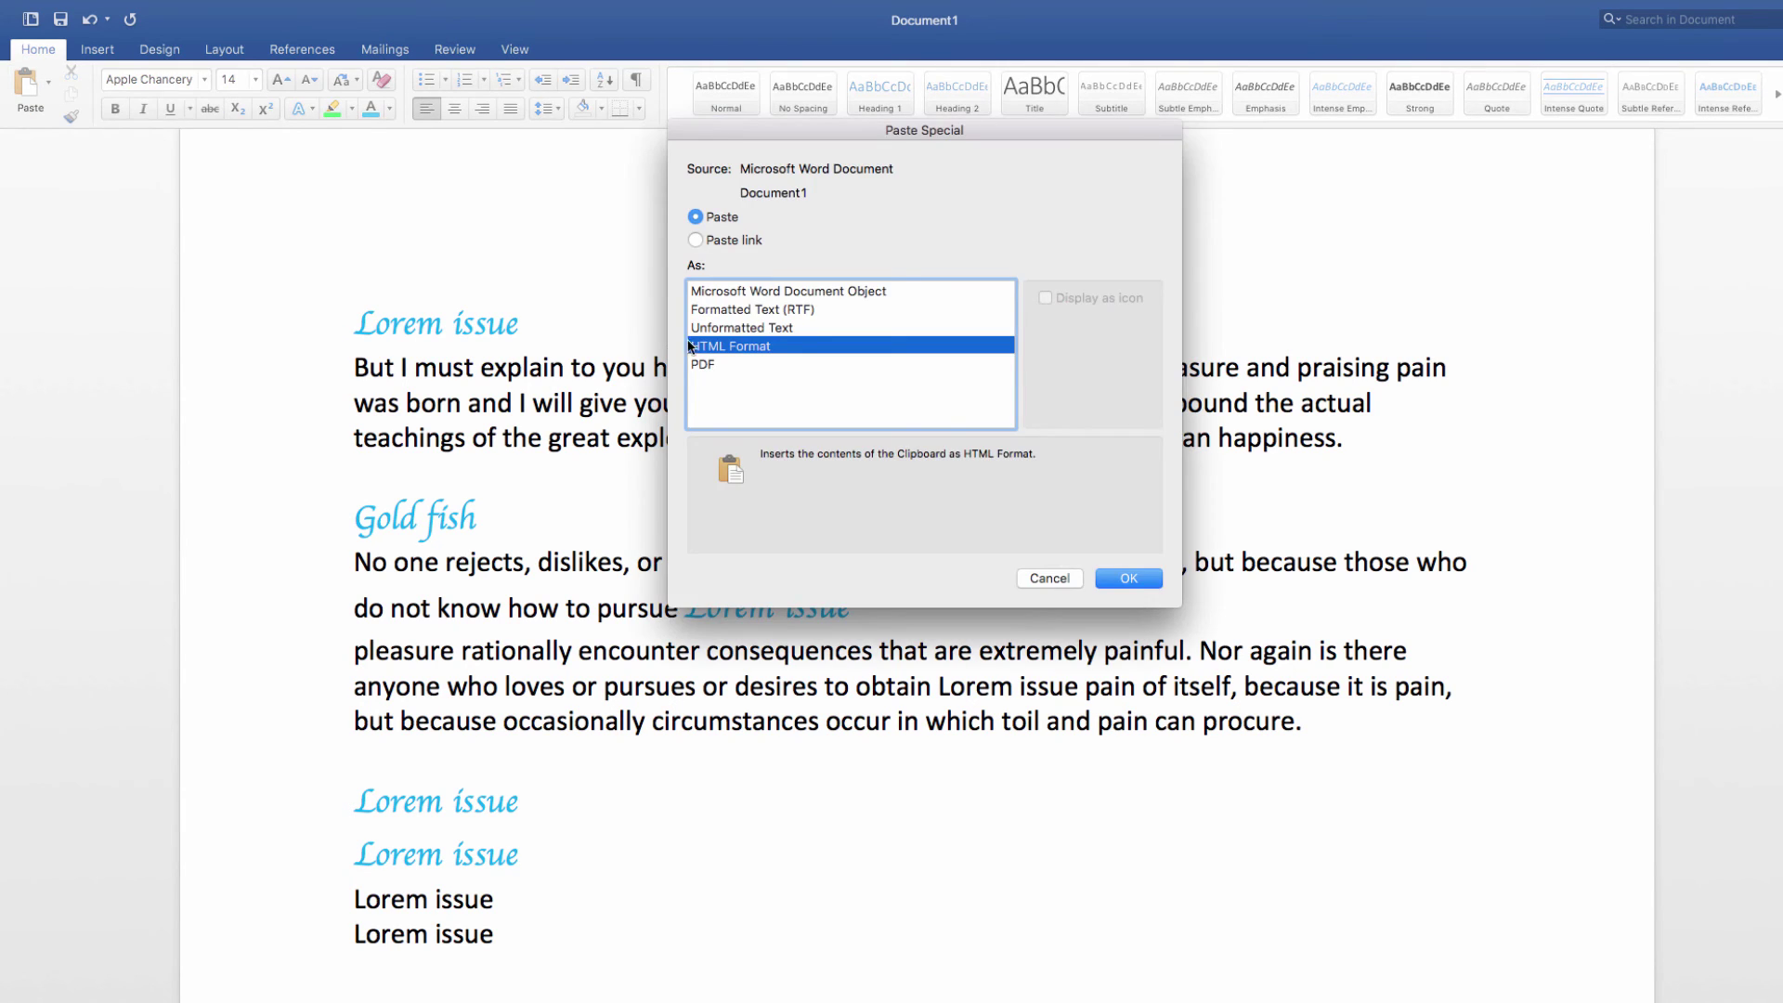
pyautogui.click(739, 330)
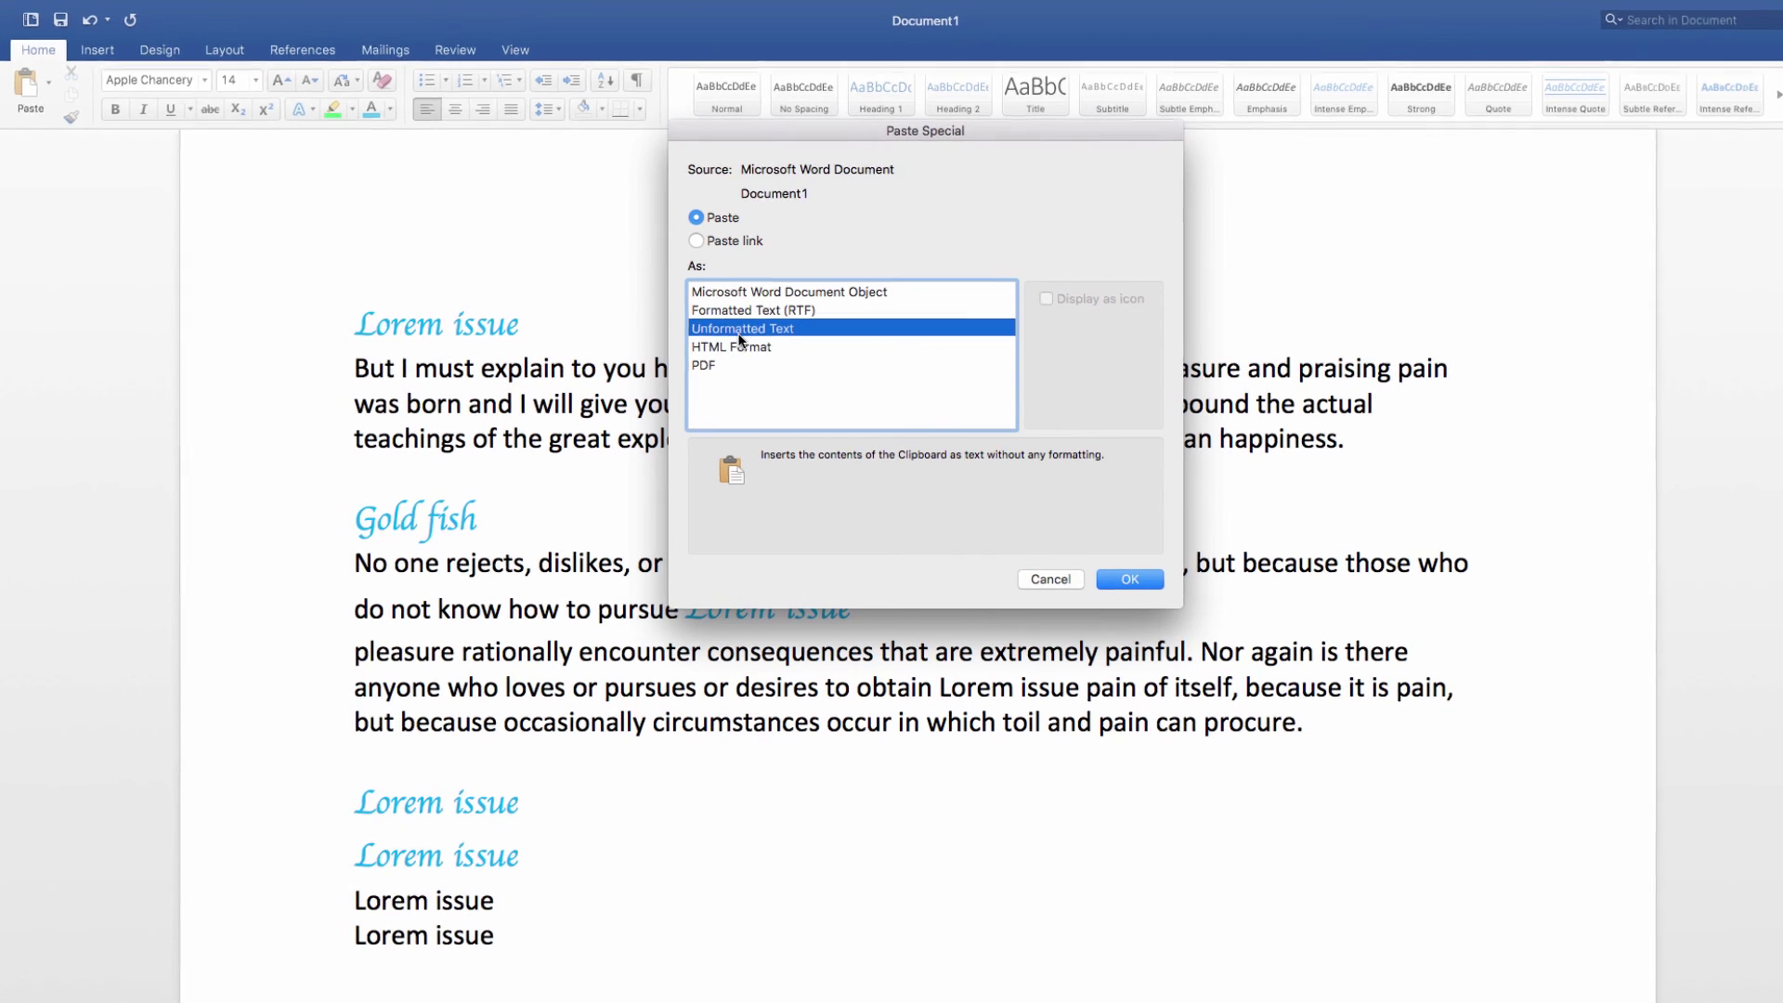
pyautogui.click(757, 321)
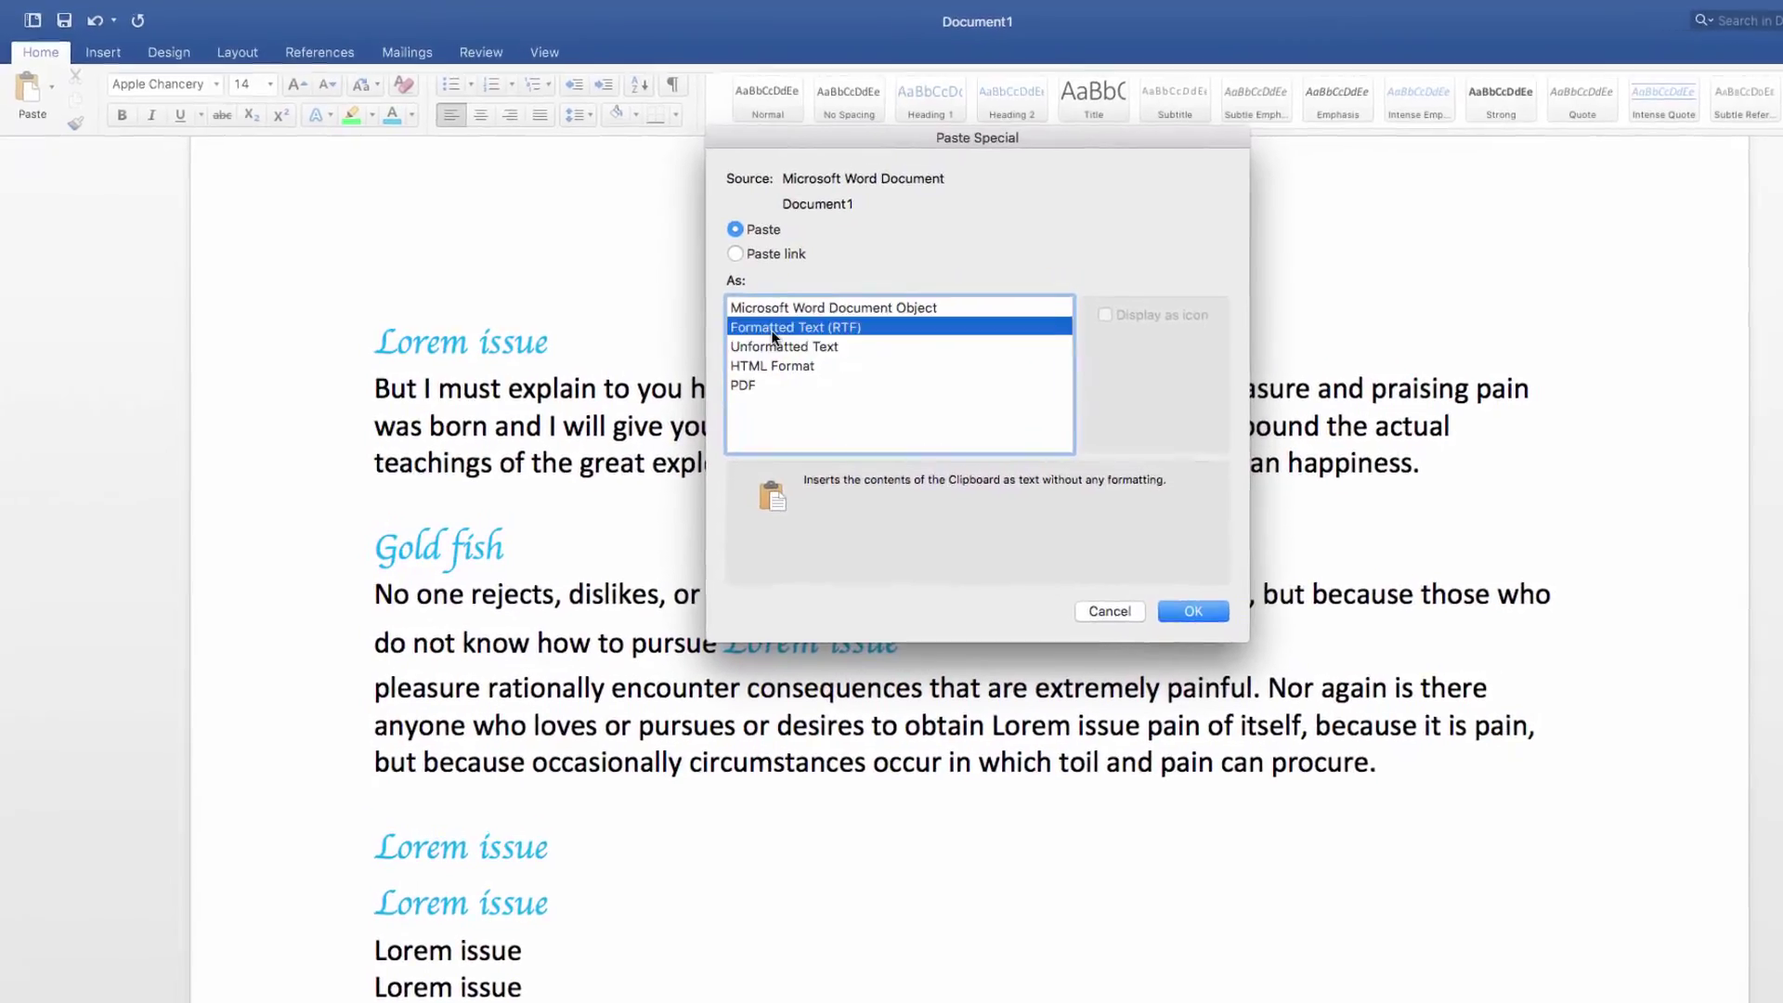
pyautogui.click(1096, 599)
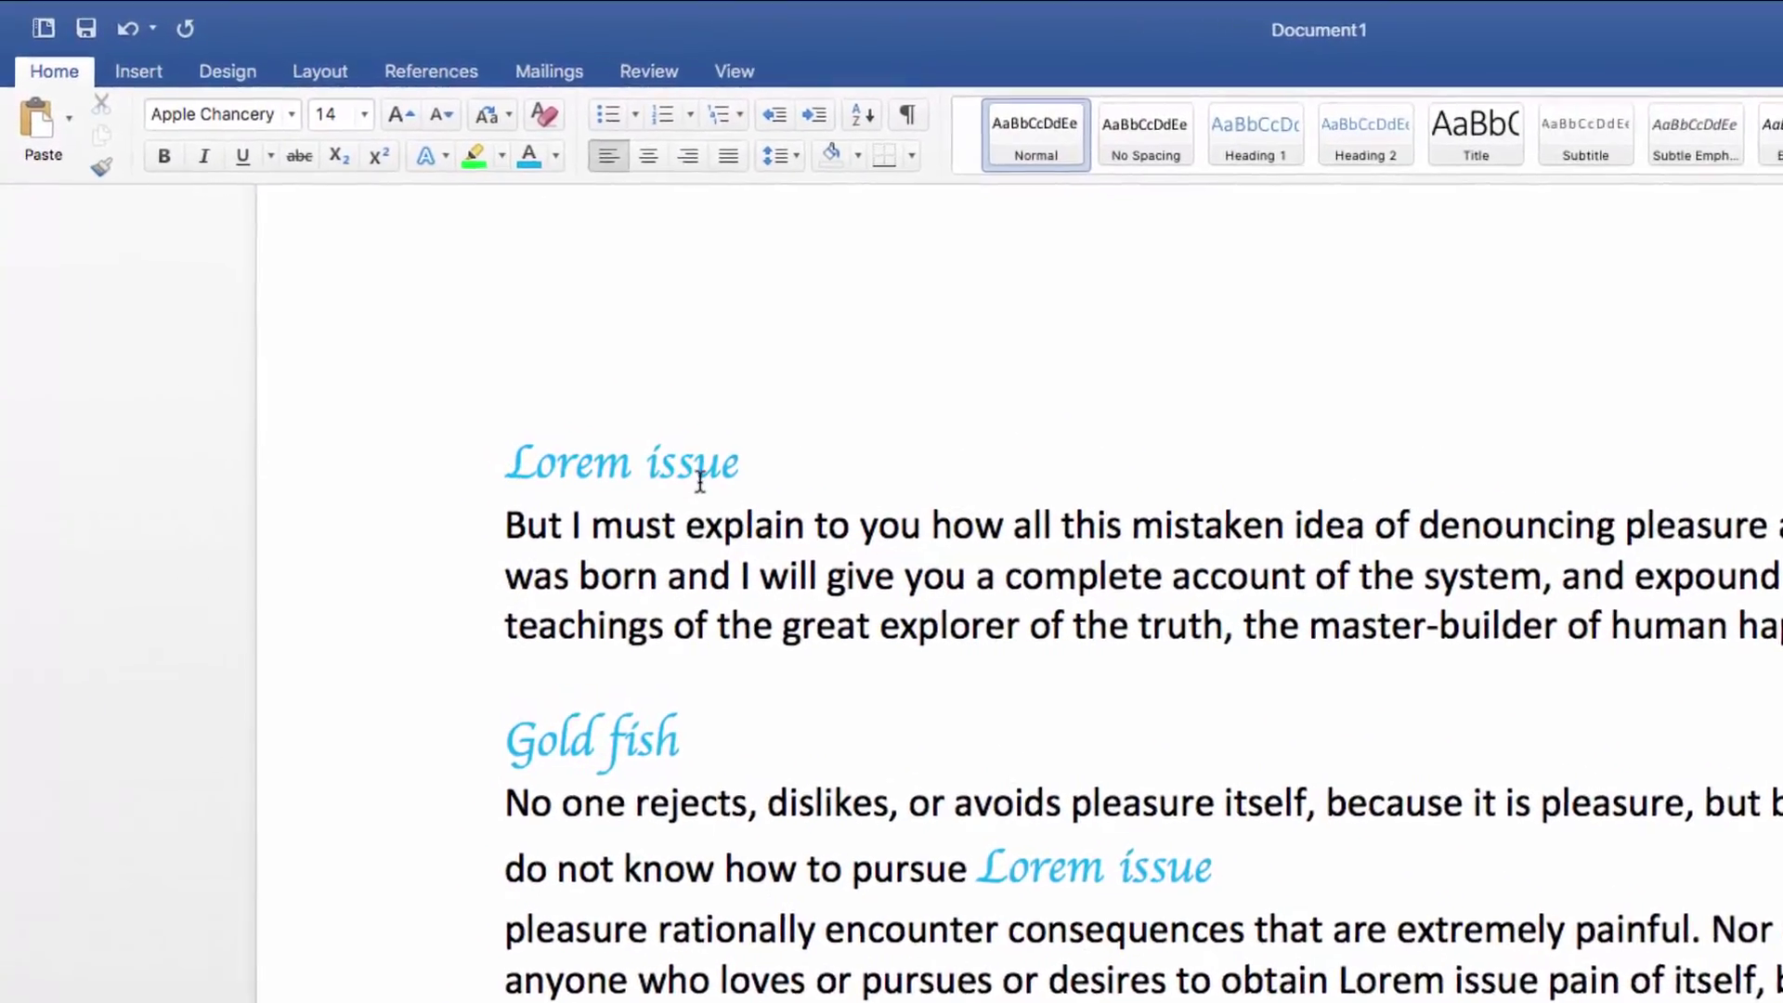
# Select the first 'Lorem issue' heading, open Paste Special, undo the change, then leave the PowerPoint slide show
pyautogui.moveTo(703, 441); pyautogui.dragTo(514, 444)
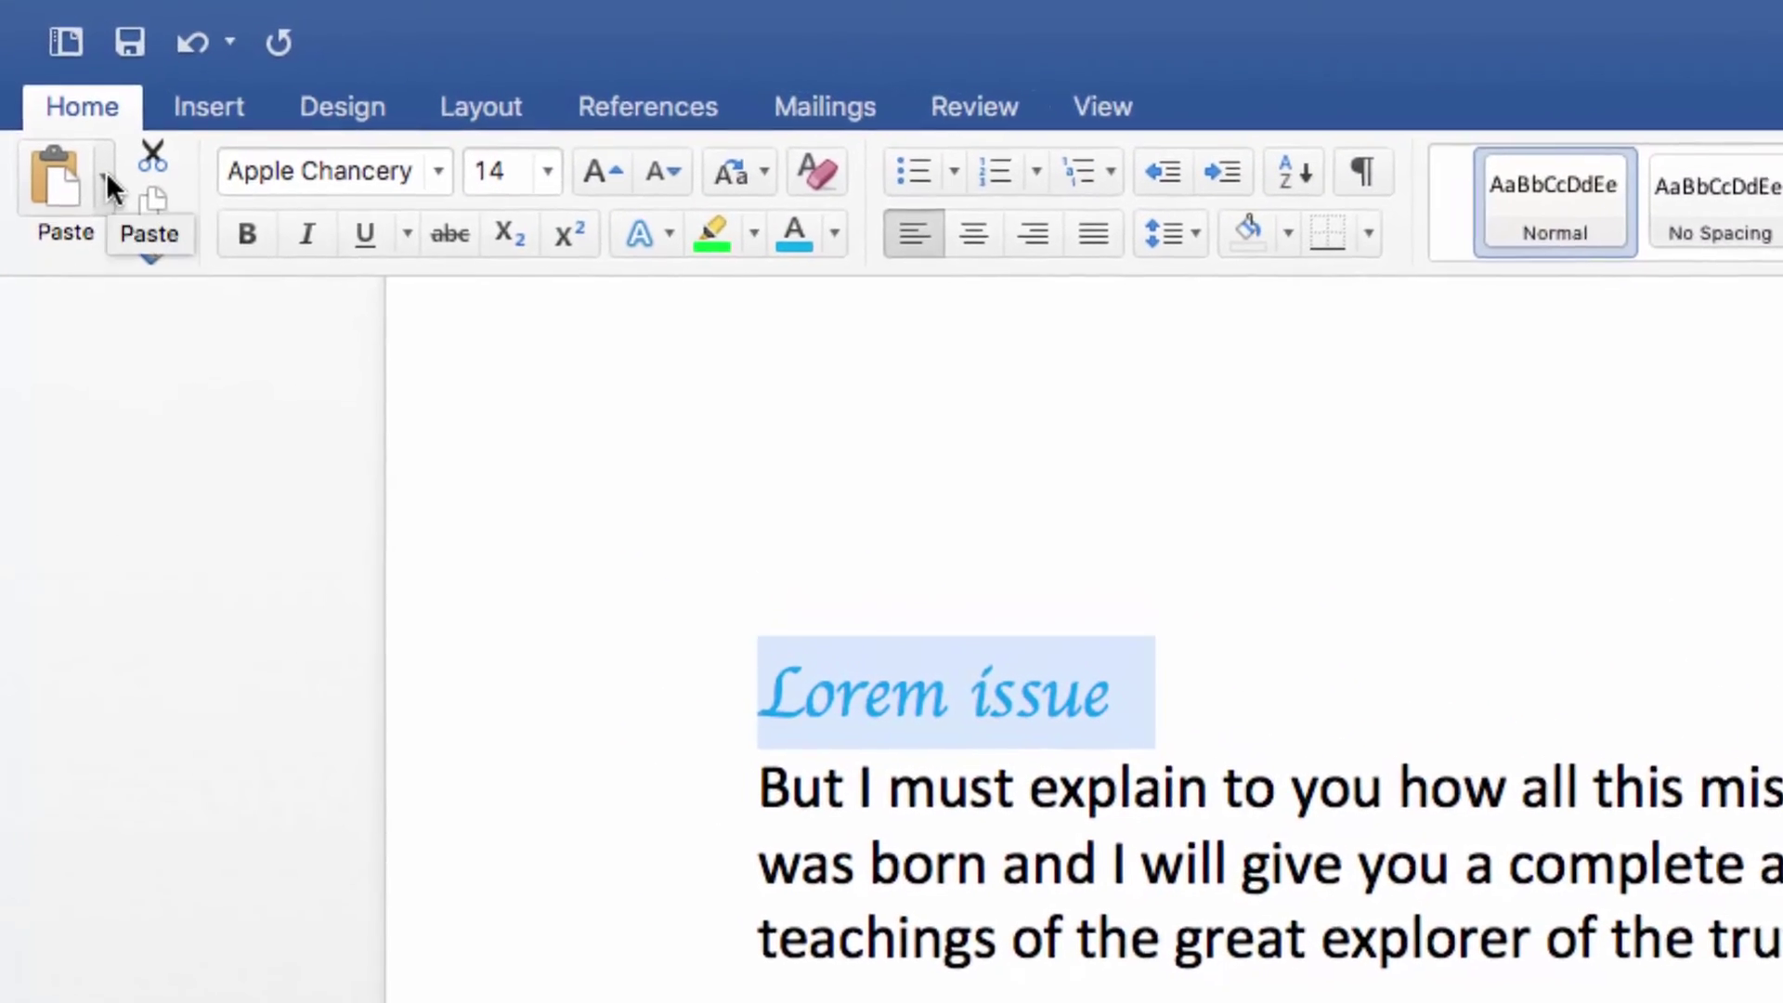
pyautogui.click(119, 209)
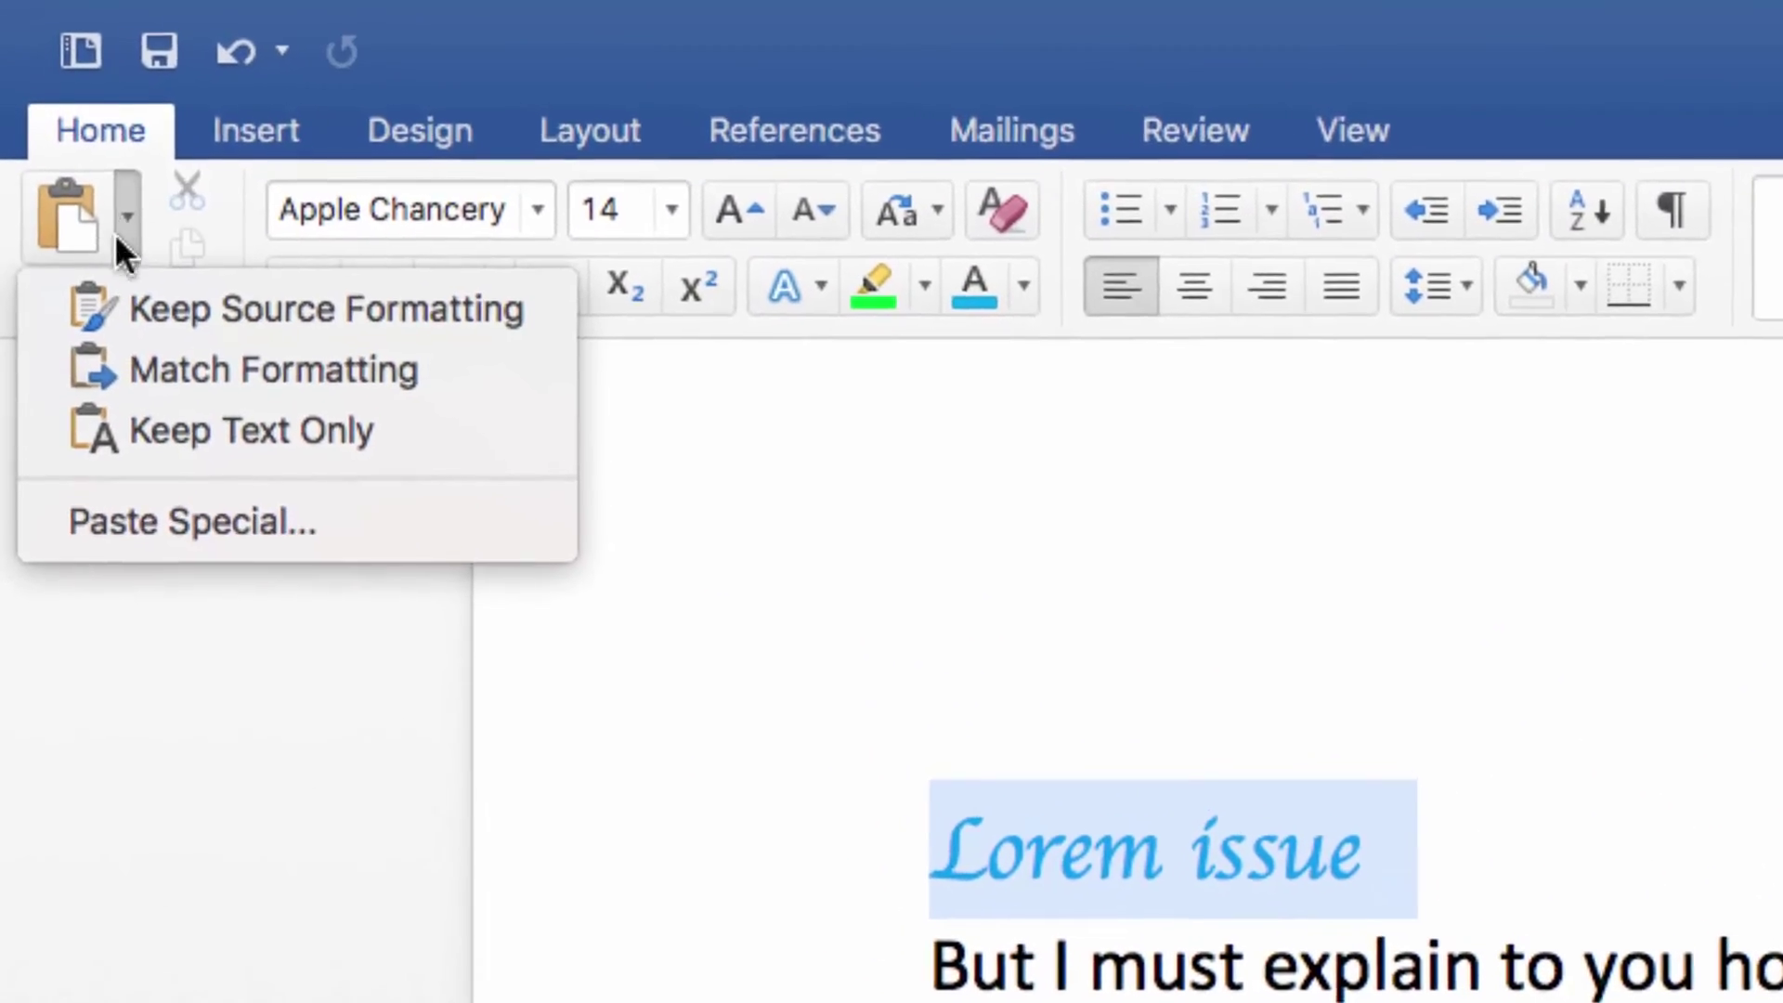
pyautogui.click(162, 520)
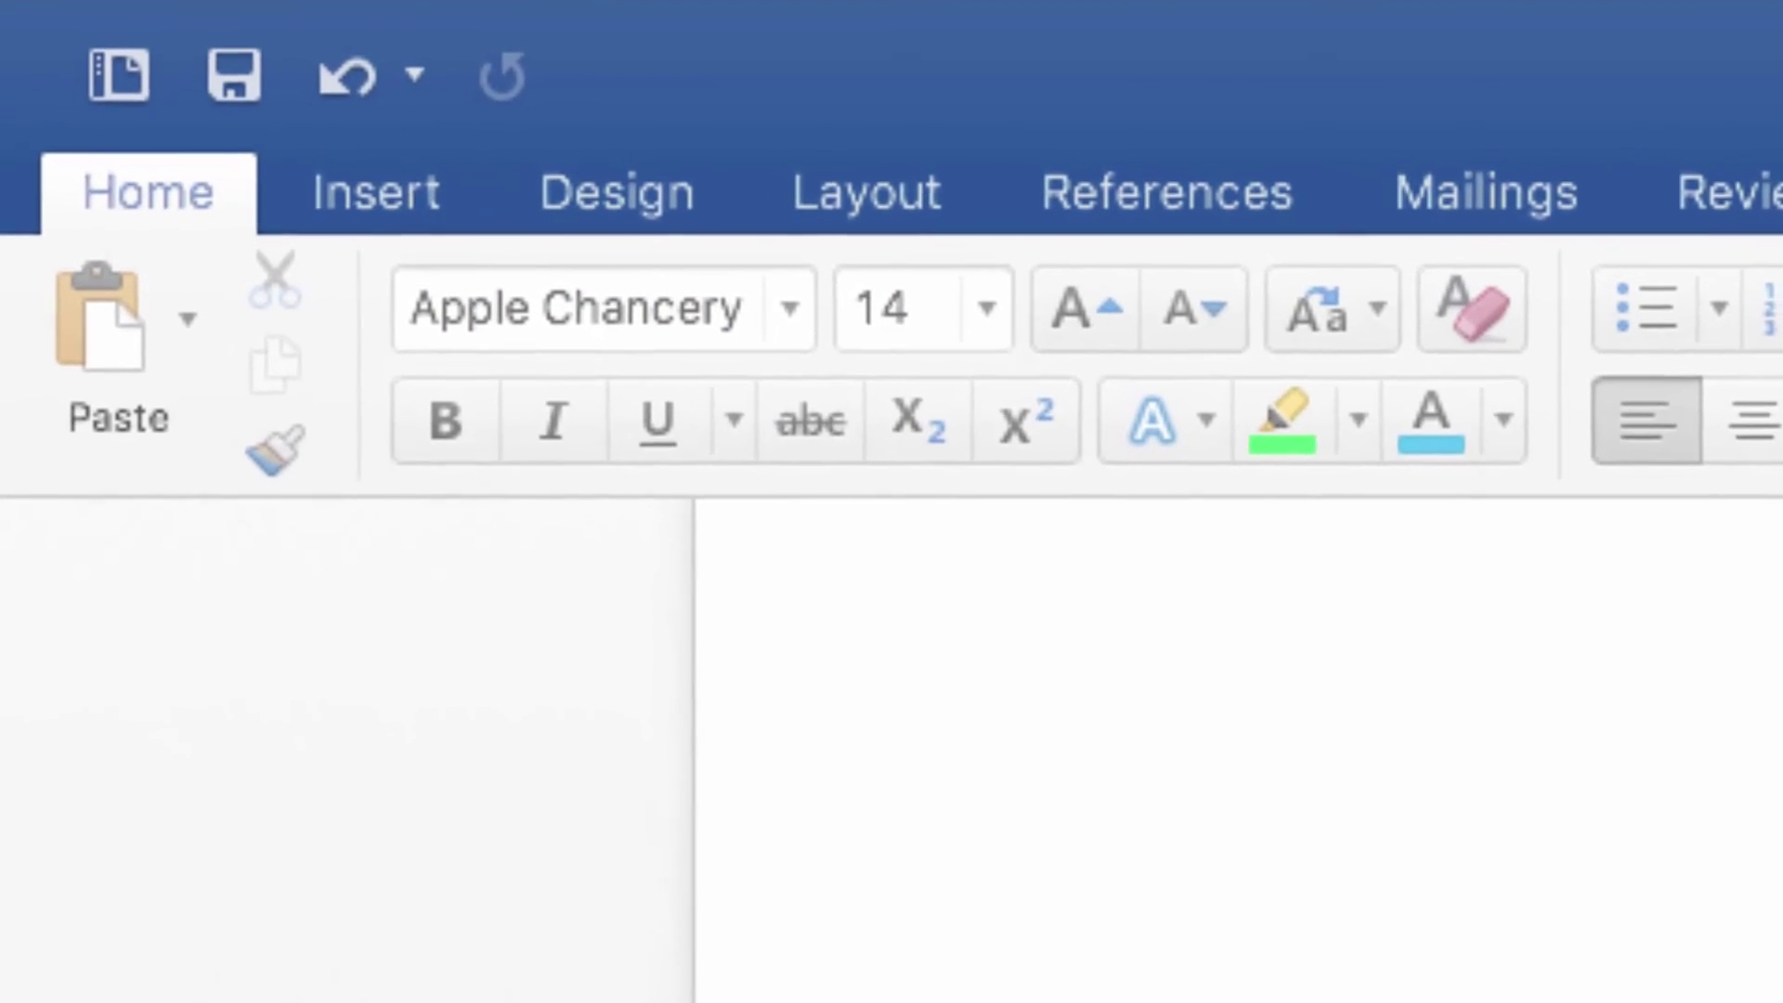
pyautogui.press('super+z')
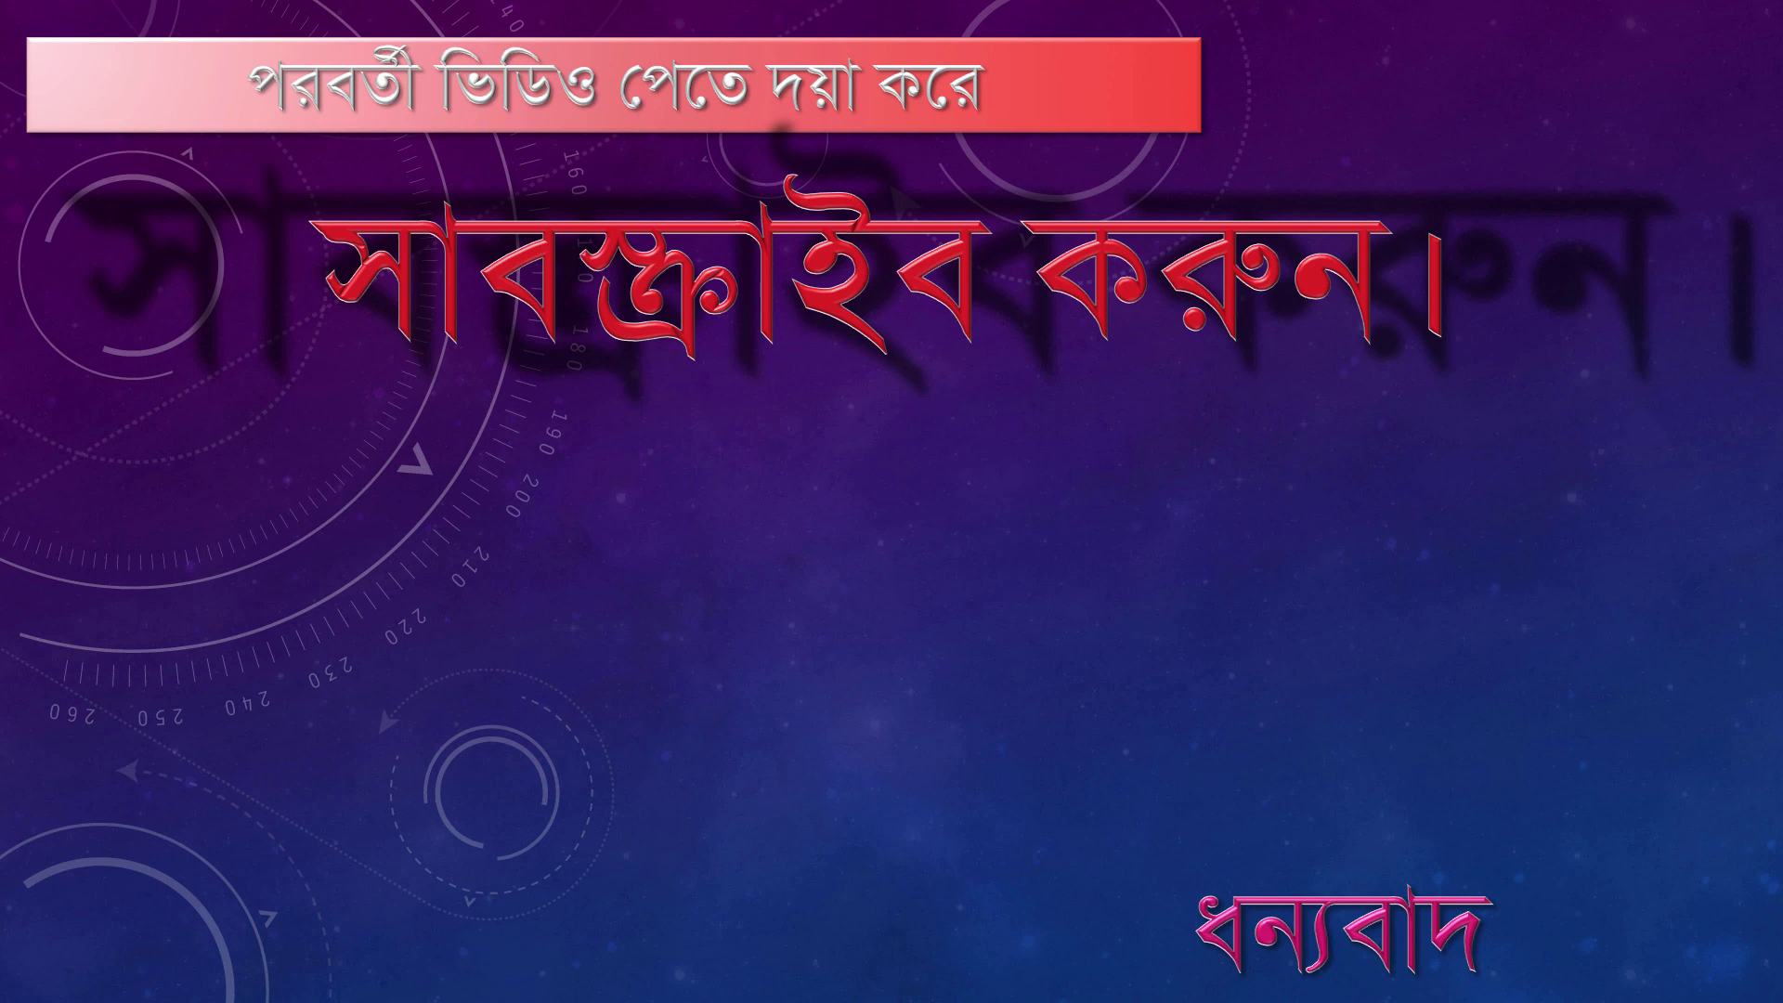
pyautogui.press('Right')
pyautogui.press('Right')
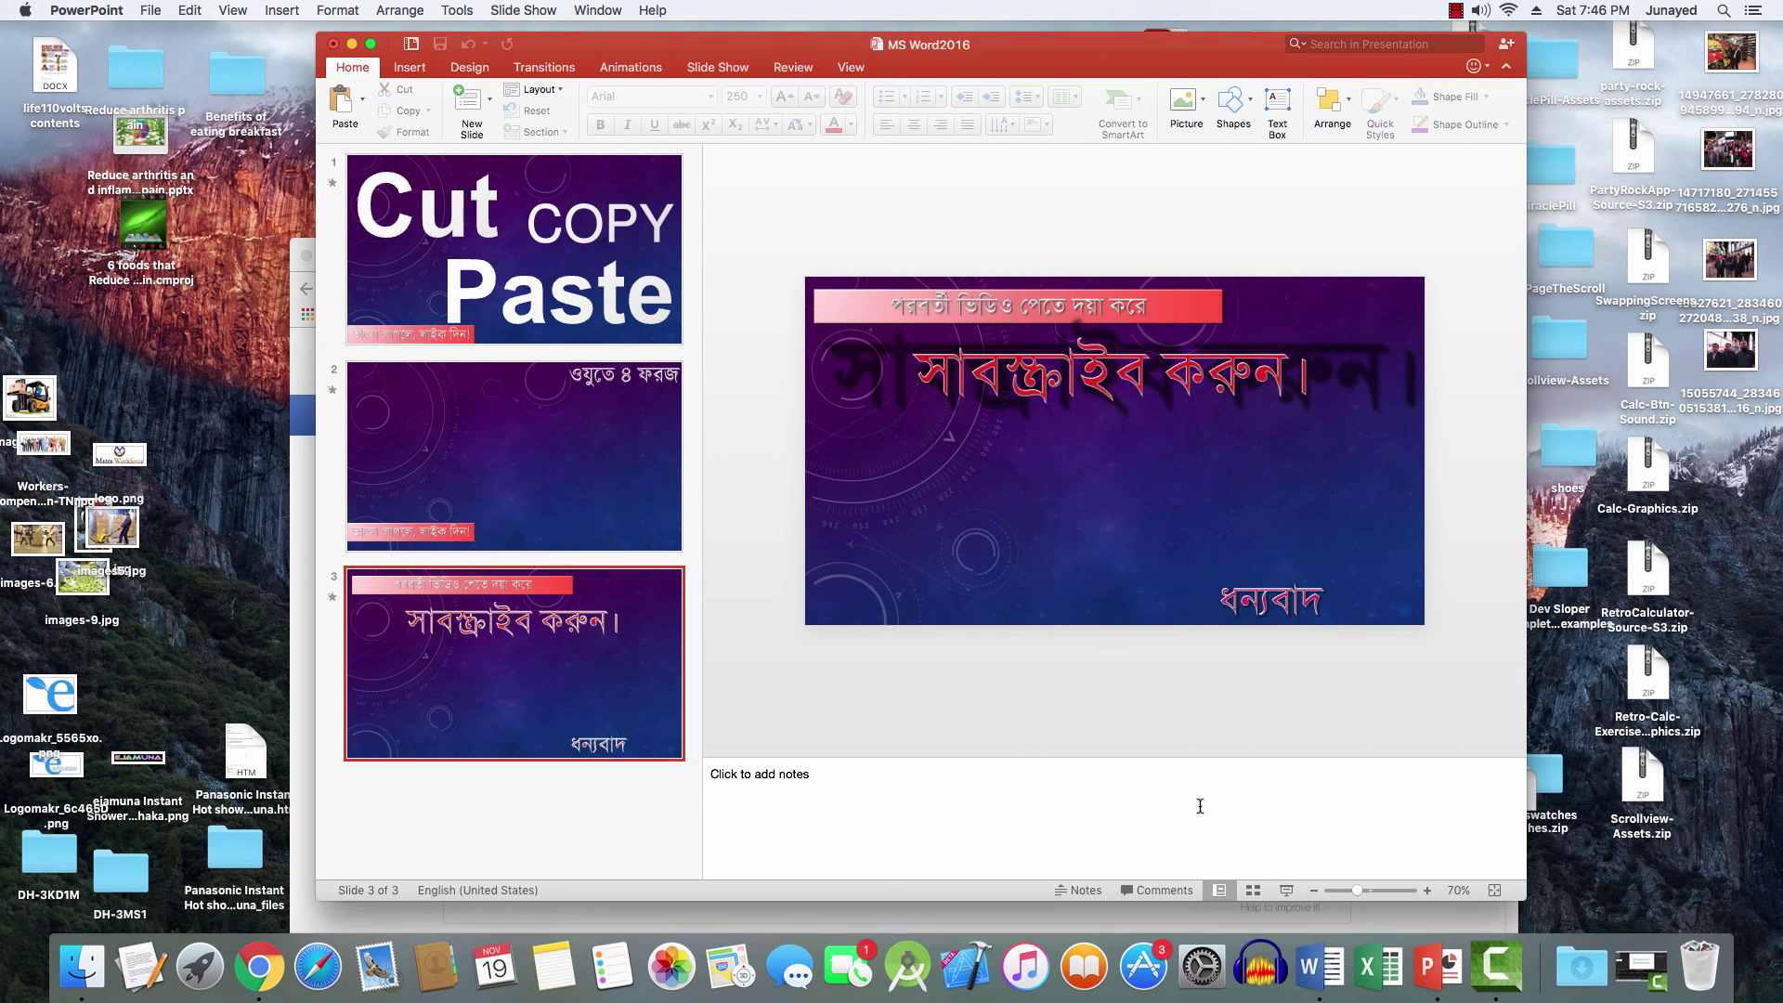